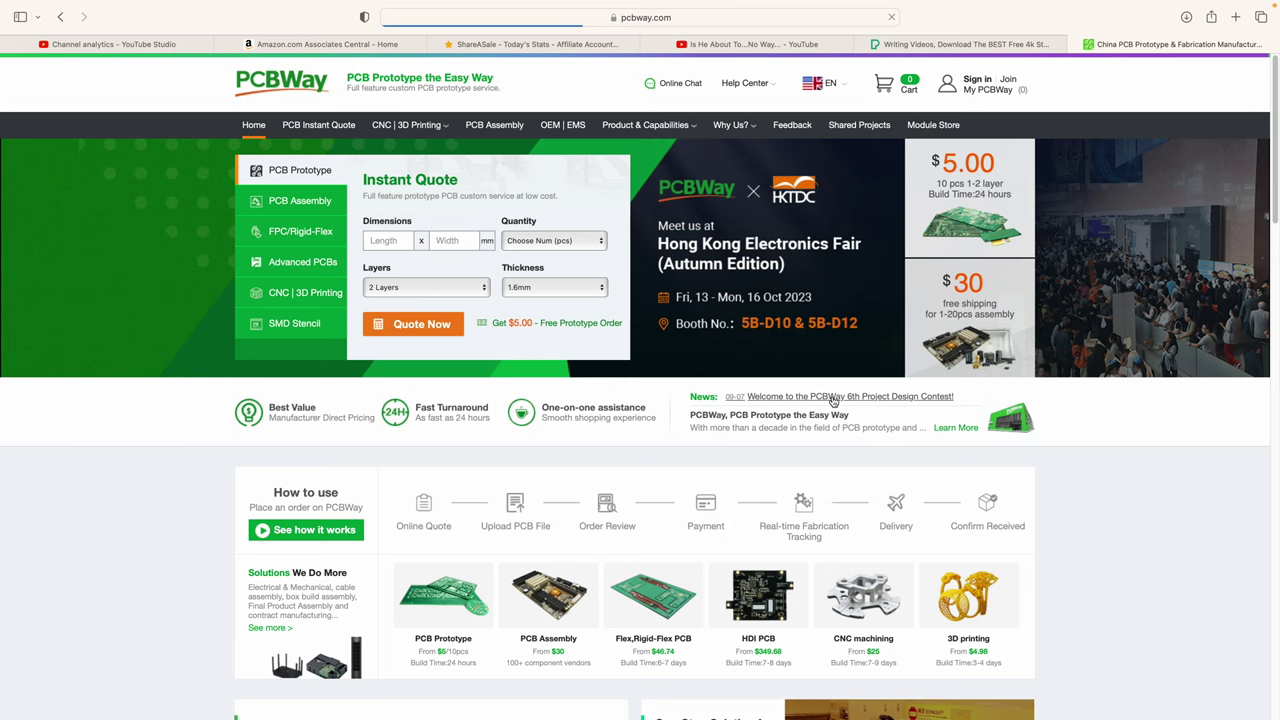
- Open the 'Welcome to the PCBWay 6th Project Design Contest!' announcement from the PCBWay homepage
{"action": "left_click", "coordinate": [834, 402]}
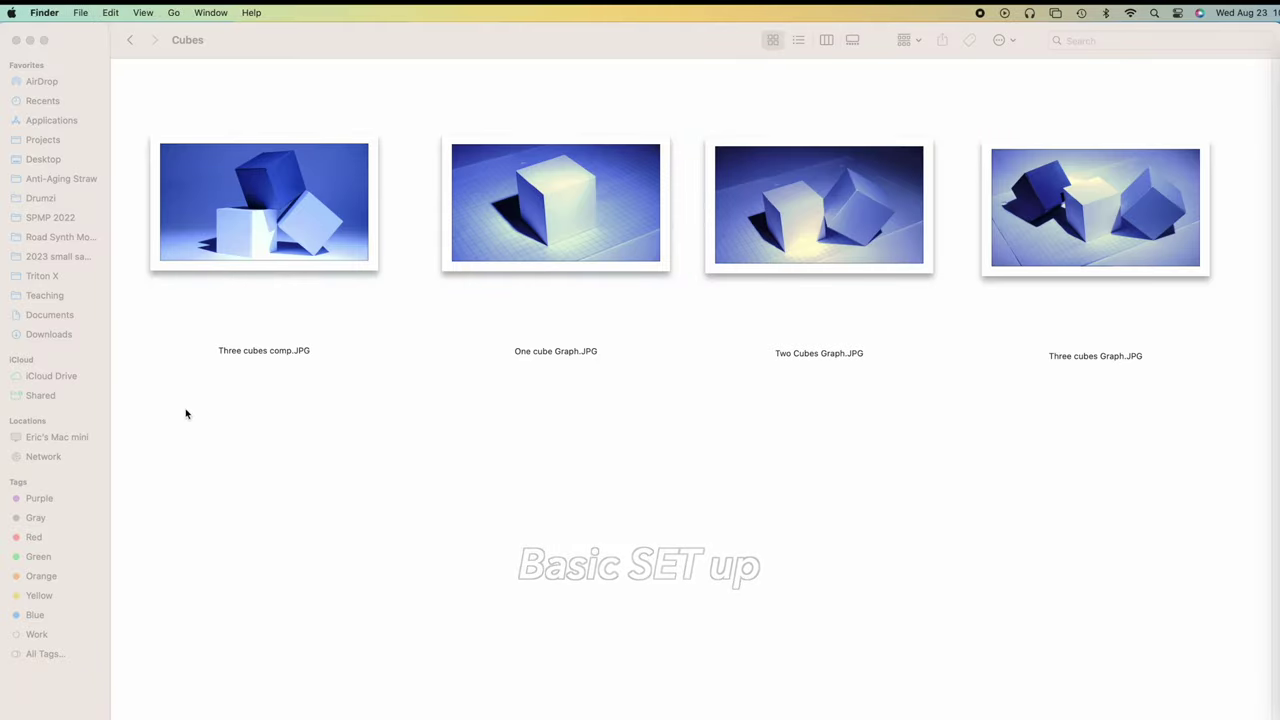
- Open the four cube JPGs in Preview and close the separate Three cubes comp.JPG window
{"action": "left_click_drag", "start_coordinate": [363, 406], "coordinate": [1127, 196]}
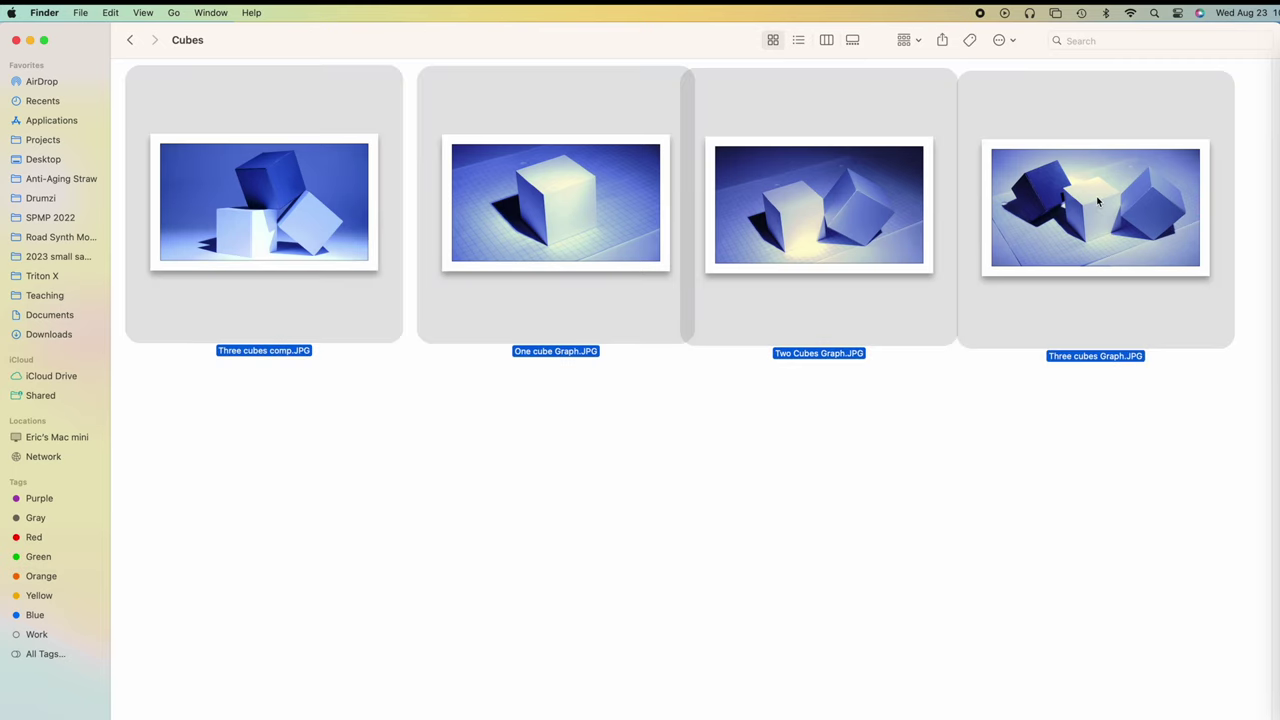
{"action": "double_click", "coordinate": [1097, 202]}
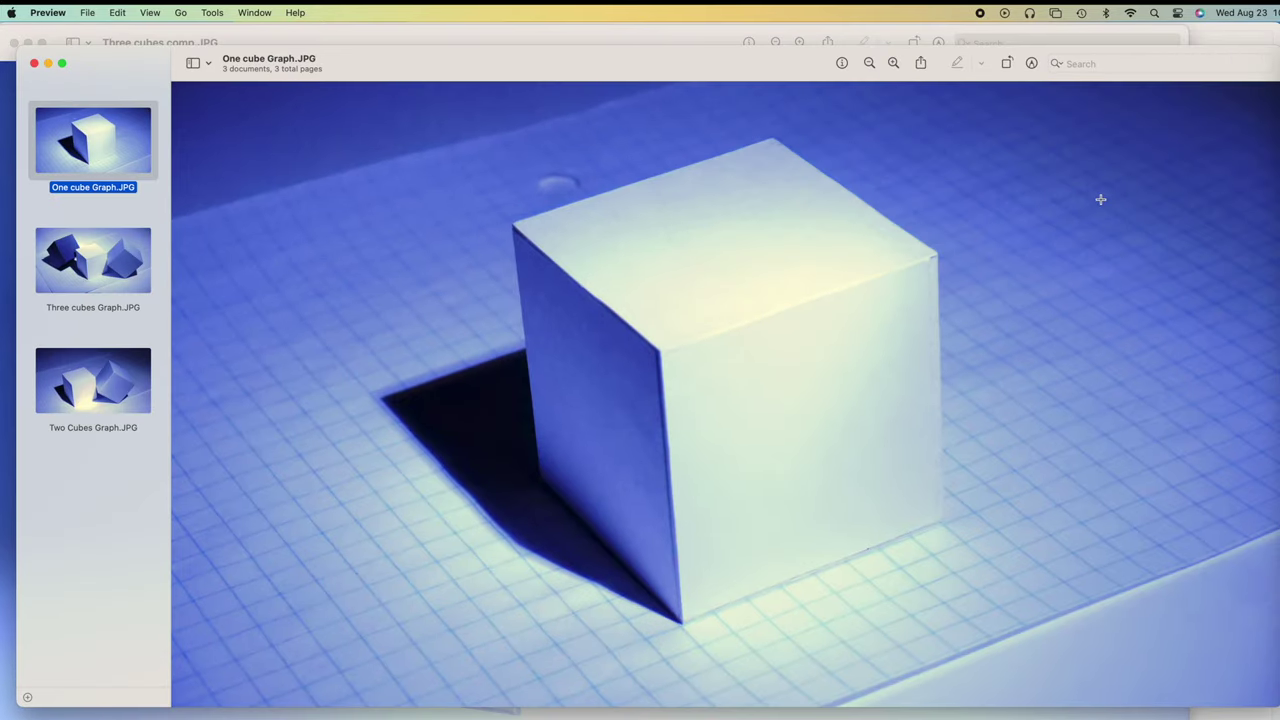
{"action": "left_click_drag", "start_coordinate": [130, 70], "coordinate": [453, 47]}
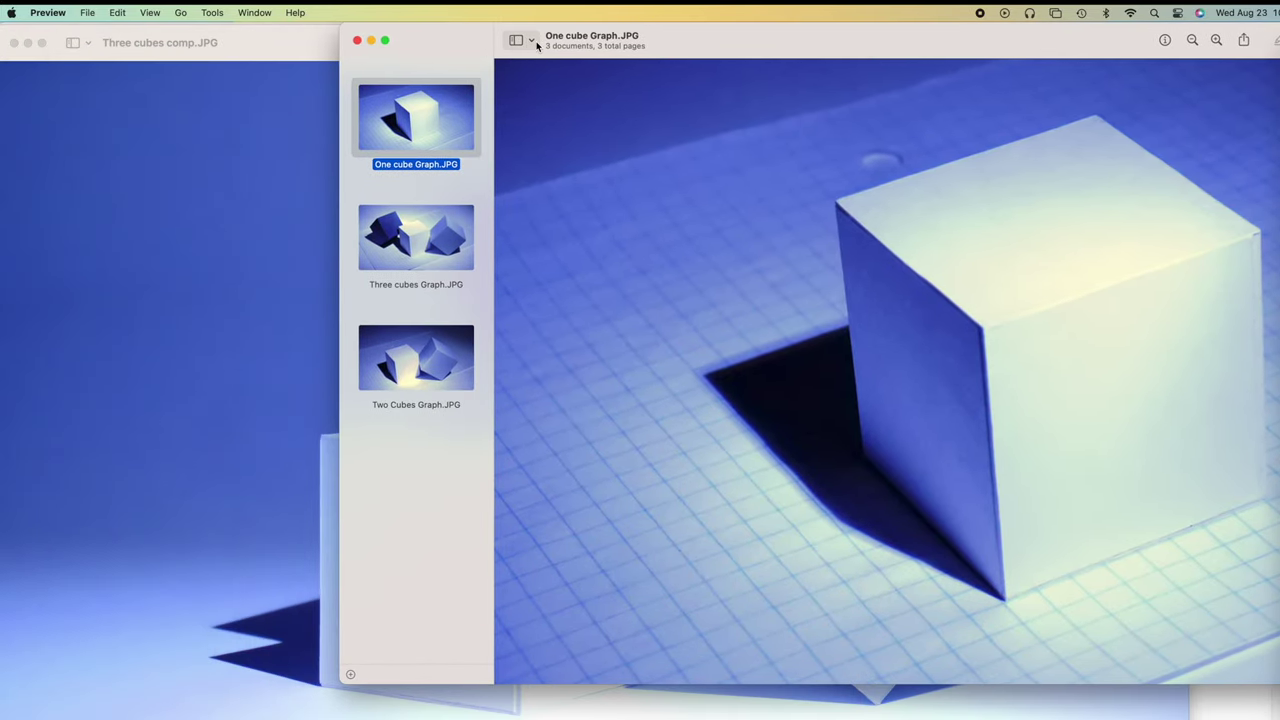
{"action": "left_click", "coordinate": [272, 32]}
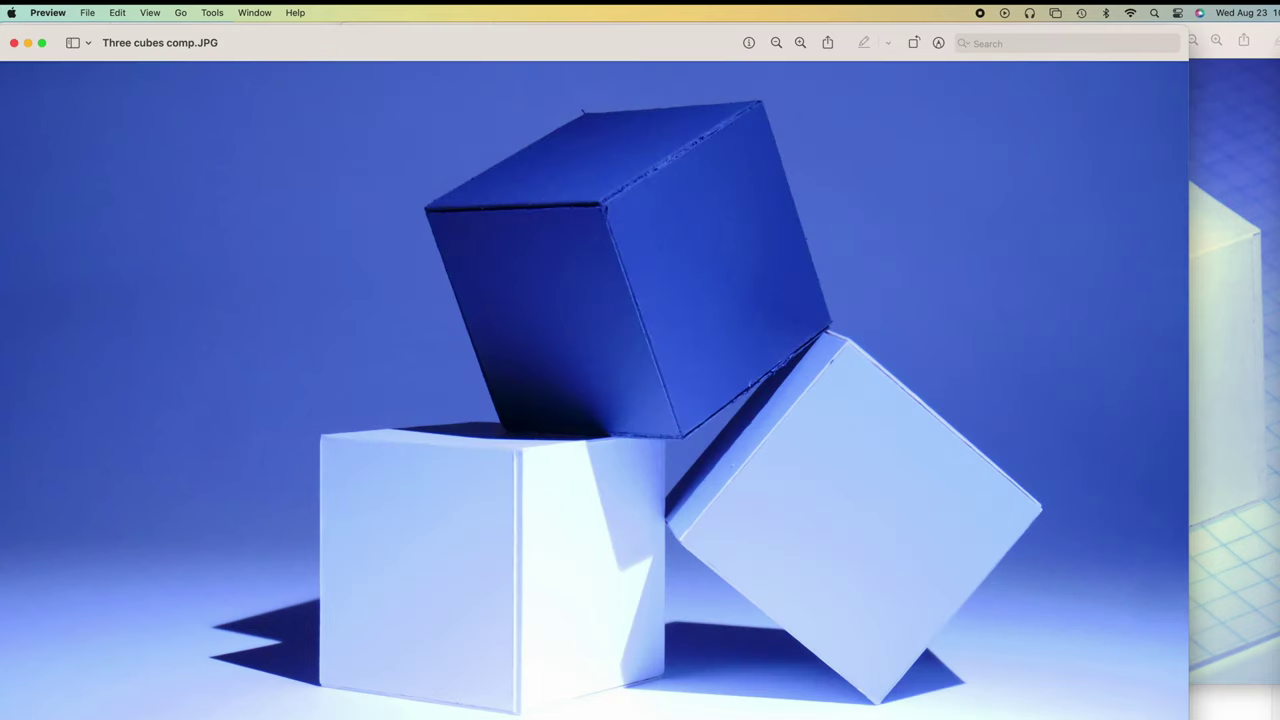
{"action": "left_click", "coordinate": [14, 43]}
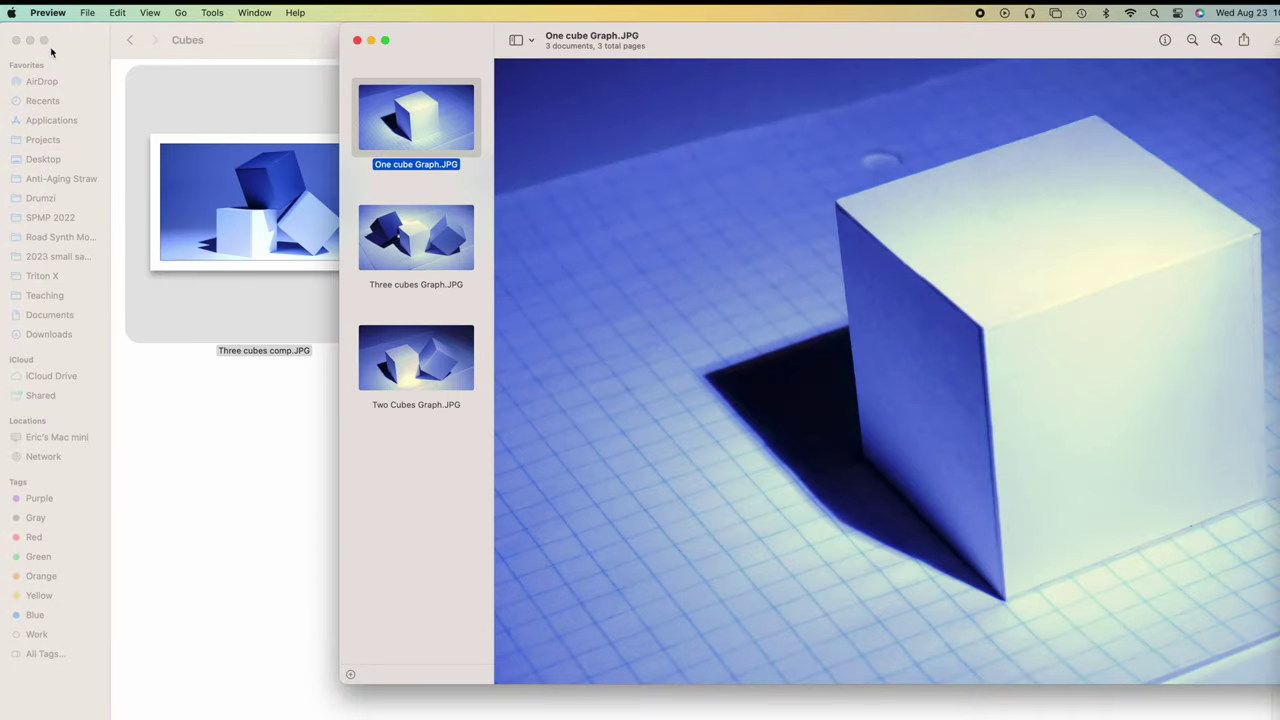
- Add Three cubes comp.JPG as a fourth image to the three-image Preview document
{"action": "left_click", "coordinate": [232, 445]}
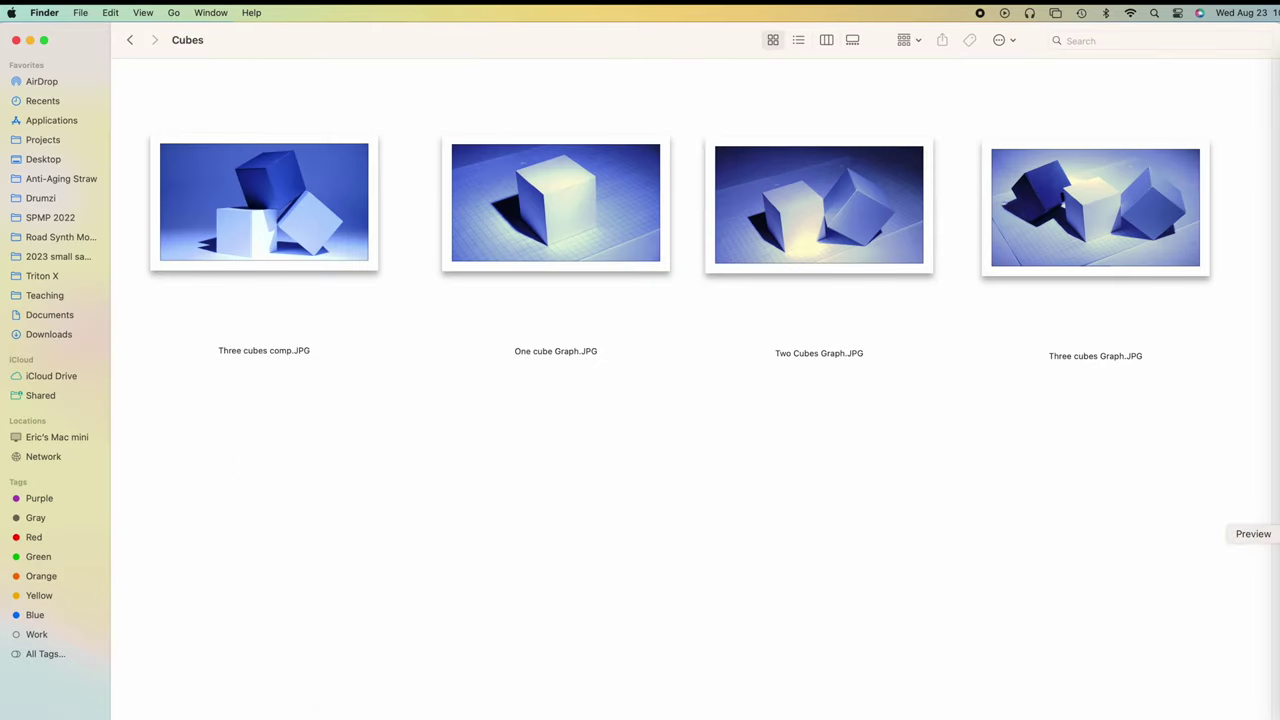
{"action": "left_click", "coordinate": [1275, 533]}
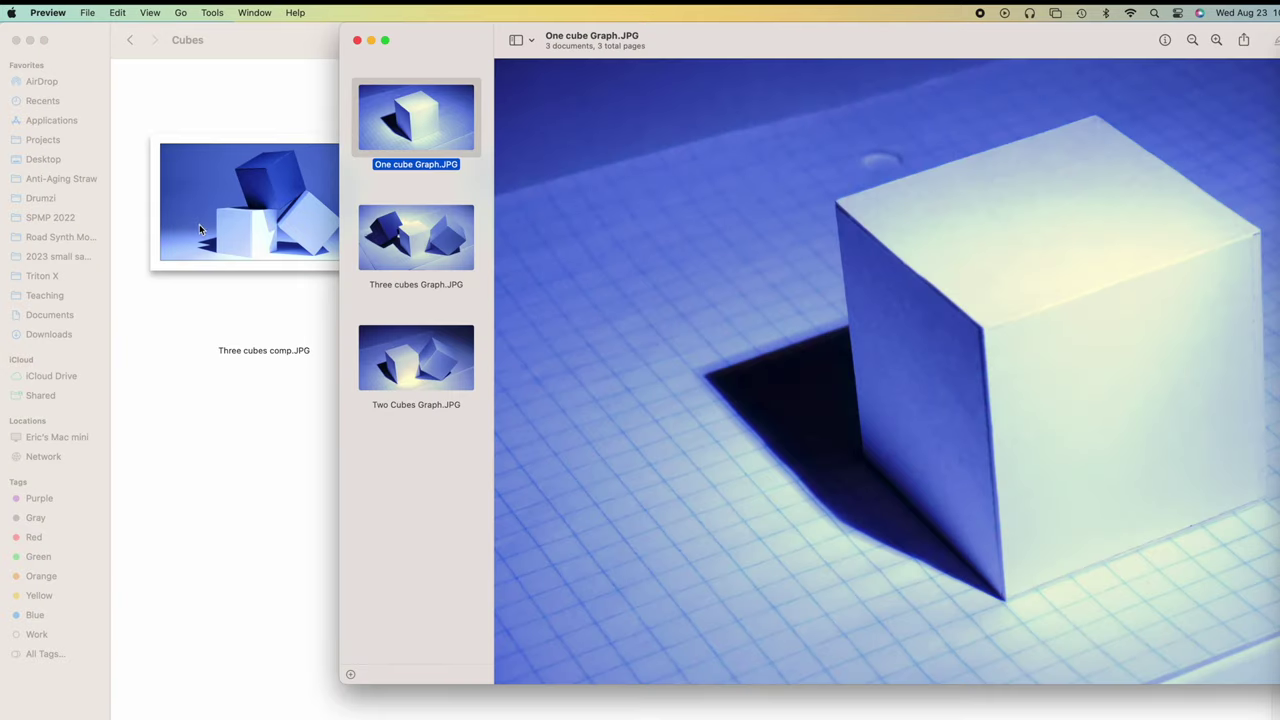
{"action": "left_click_drag", "start_coordinate": [199, 229], "coordinate": [403, 535]}
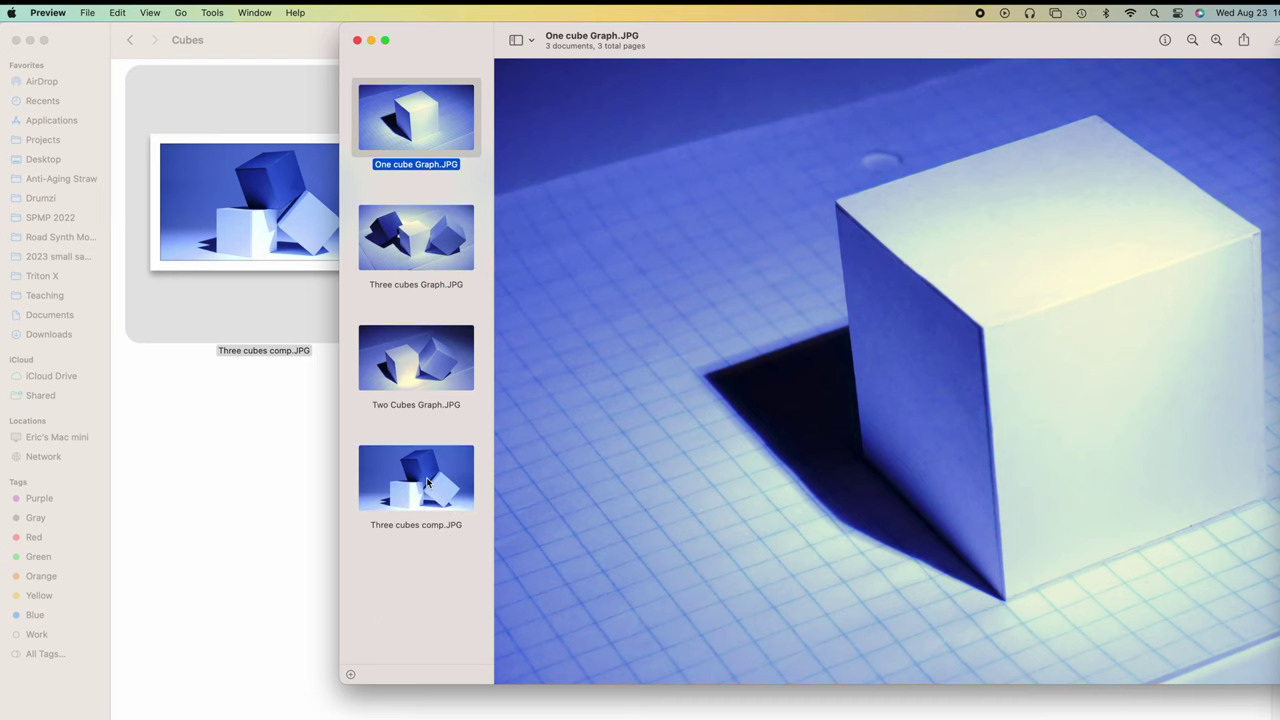
- Order pages as Three cubes comp, One cube Graph, Two Cubes Graph, Three cubes Graph; select all
{"action": "left_click_drag", "start_coordinate": [423, 480], "coordinate": [440, 102]}
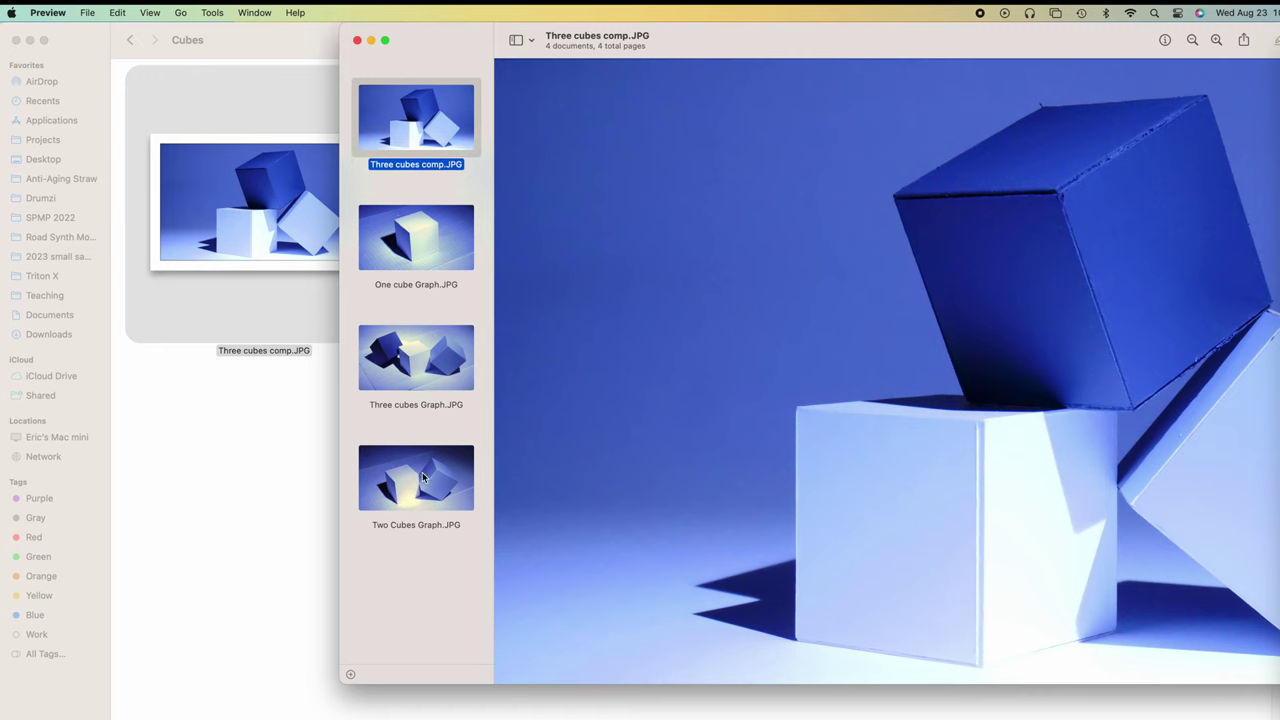
{"action": "left_click_drag", "start_coordinate": [423, 478], "coordinate": [431, 340]}
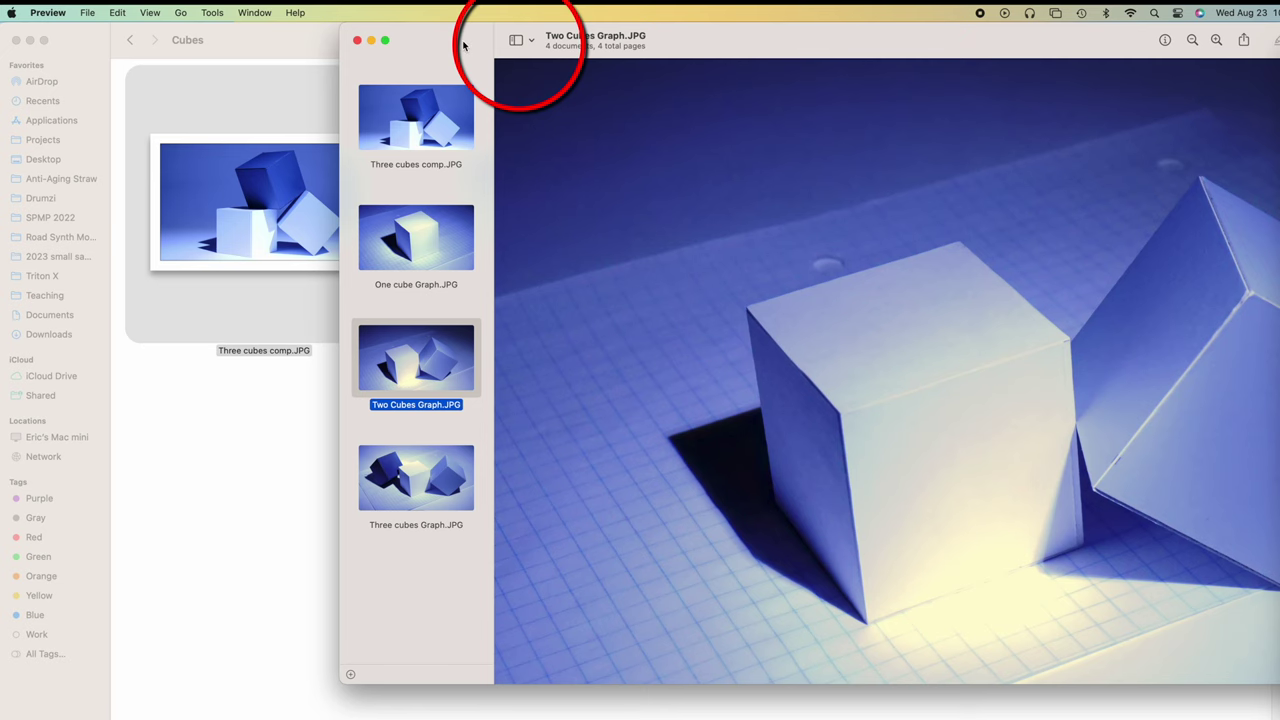
{"action": "left_click_drag", "start_coordinate": [466, 38], "coordinate": [151, 40]}
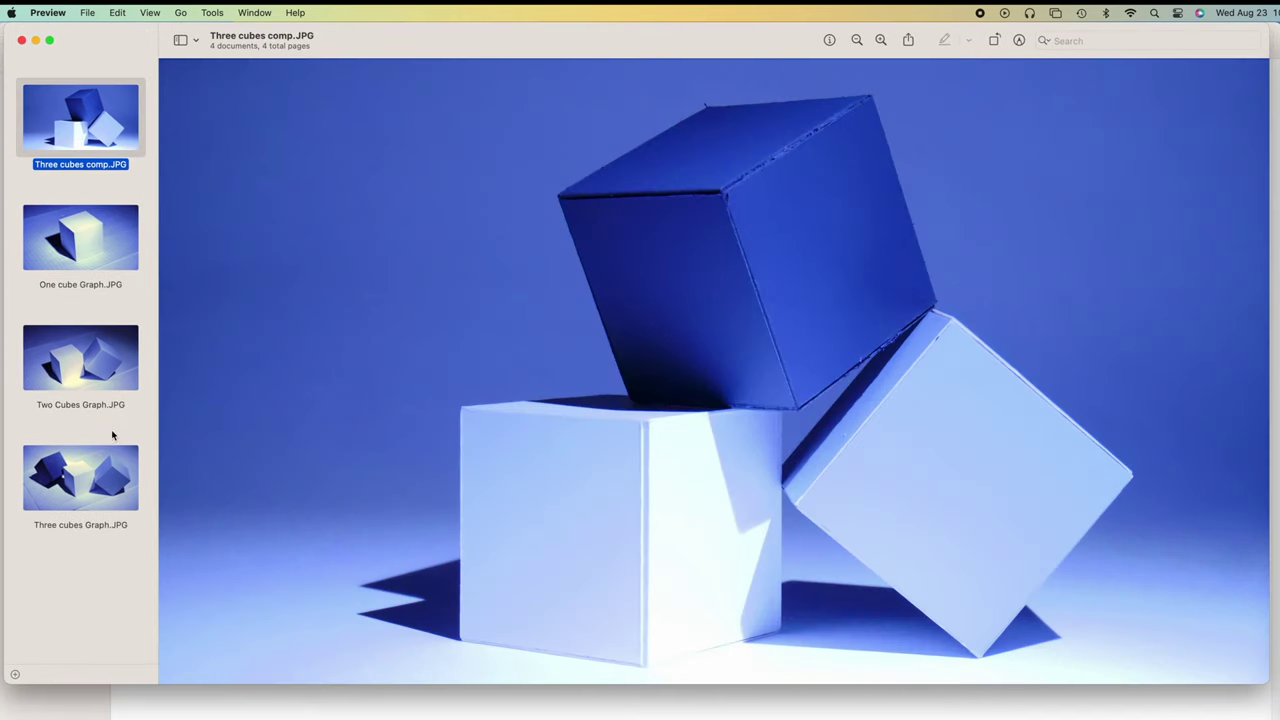
{"action": "left_click", "coordinate": [102, 562]}
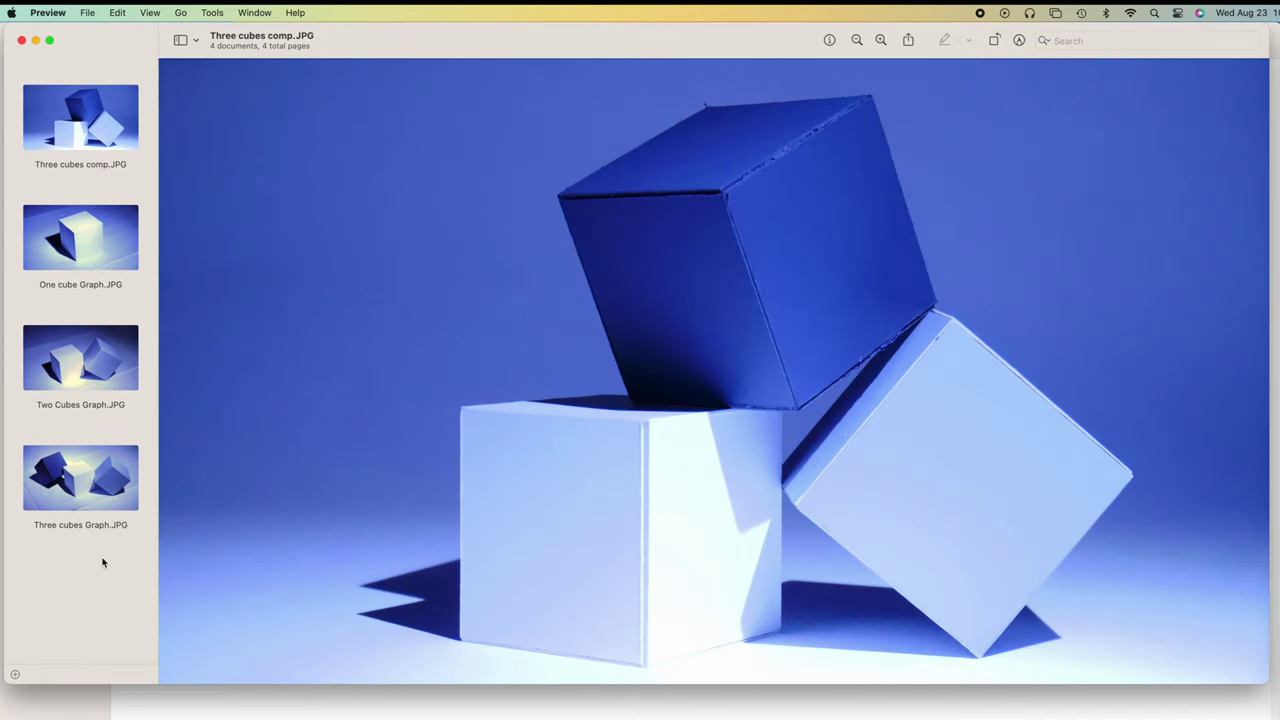
{"action": "left_click_drag", "start_coordinate": [115, 566], "coordinate": [70, 110]}
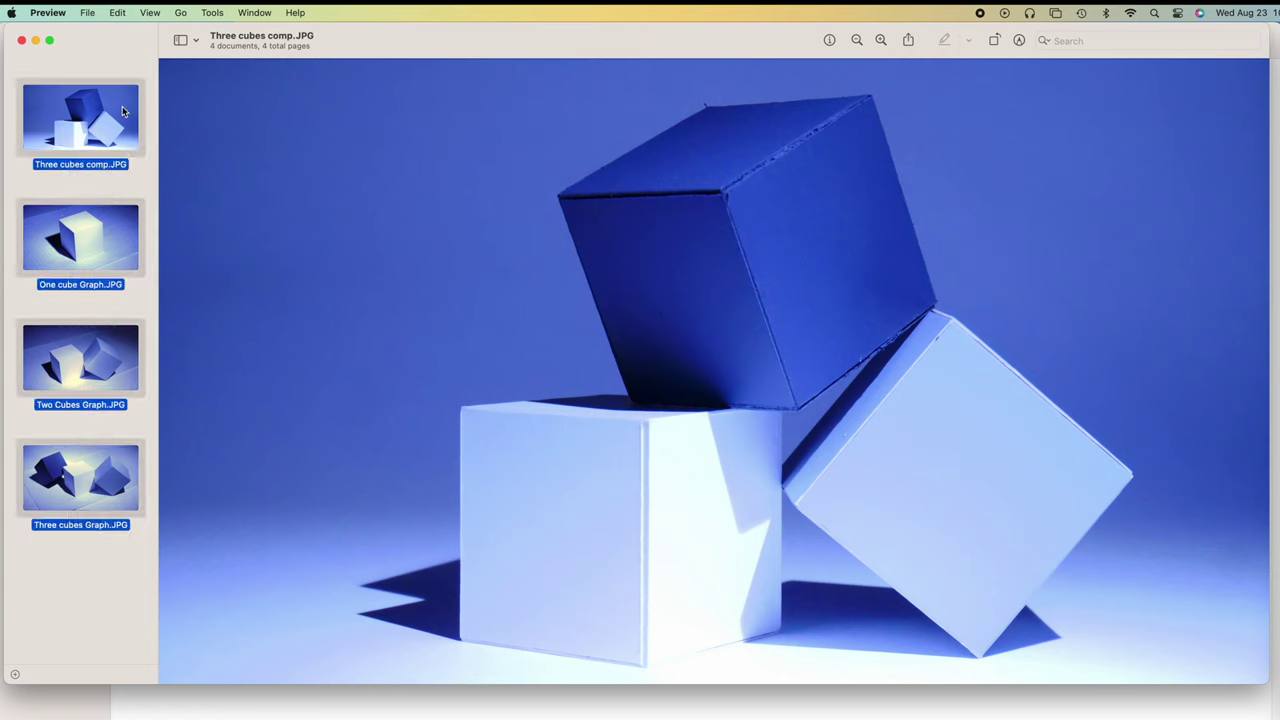
{"action": "left_click", "coordinate": [86, 13]}
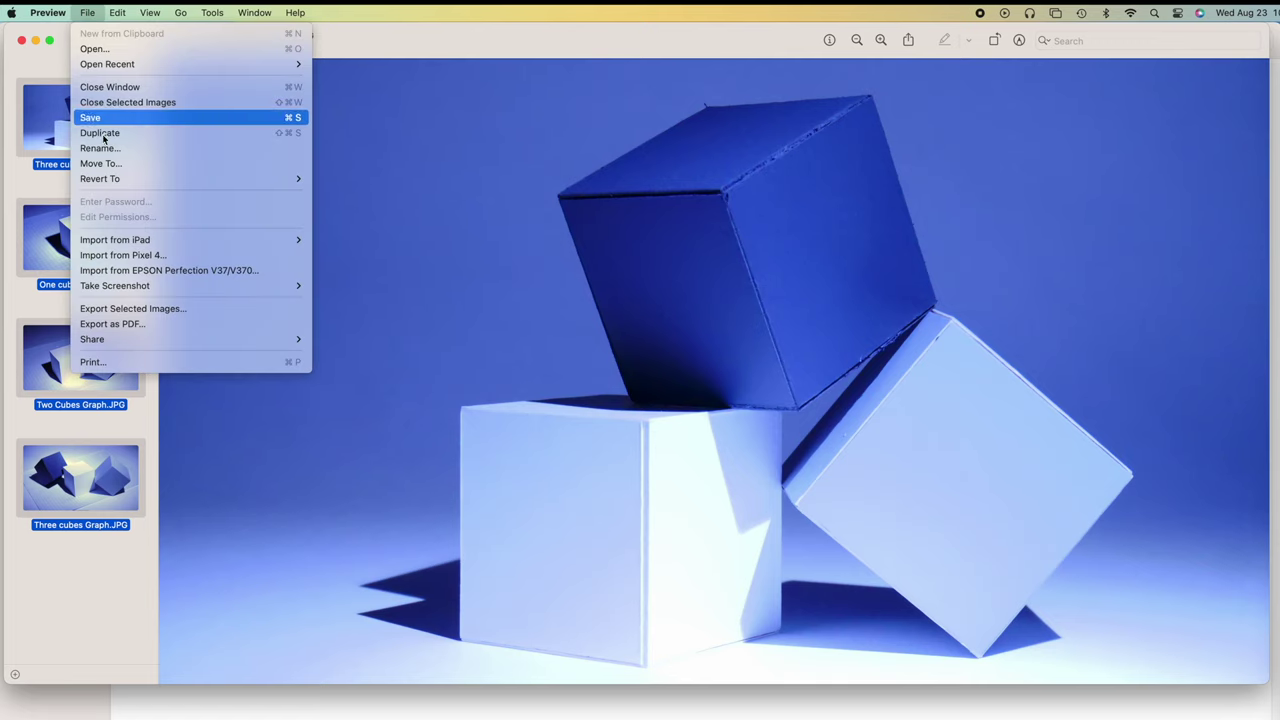
{"action": "left_click", "coordinate": [149, 330]}
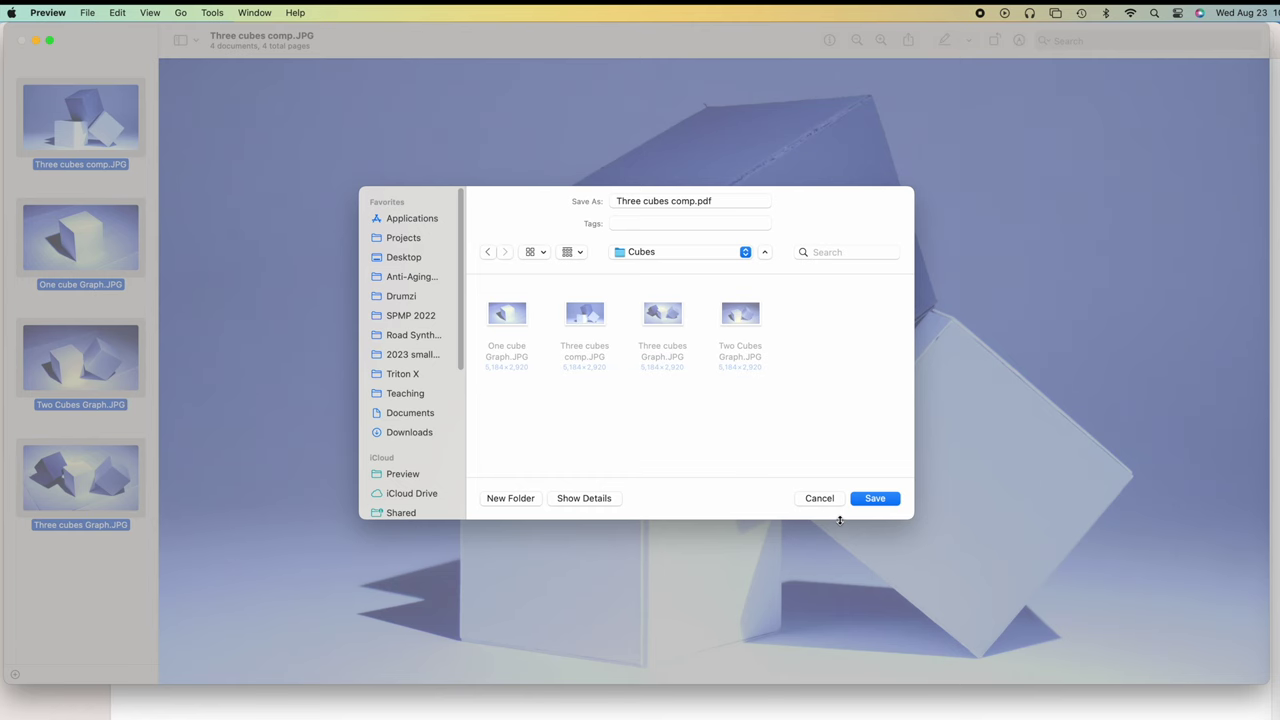
{"action": "left_click", "coordinate": [875, 498]}
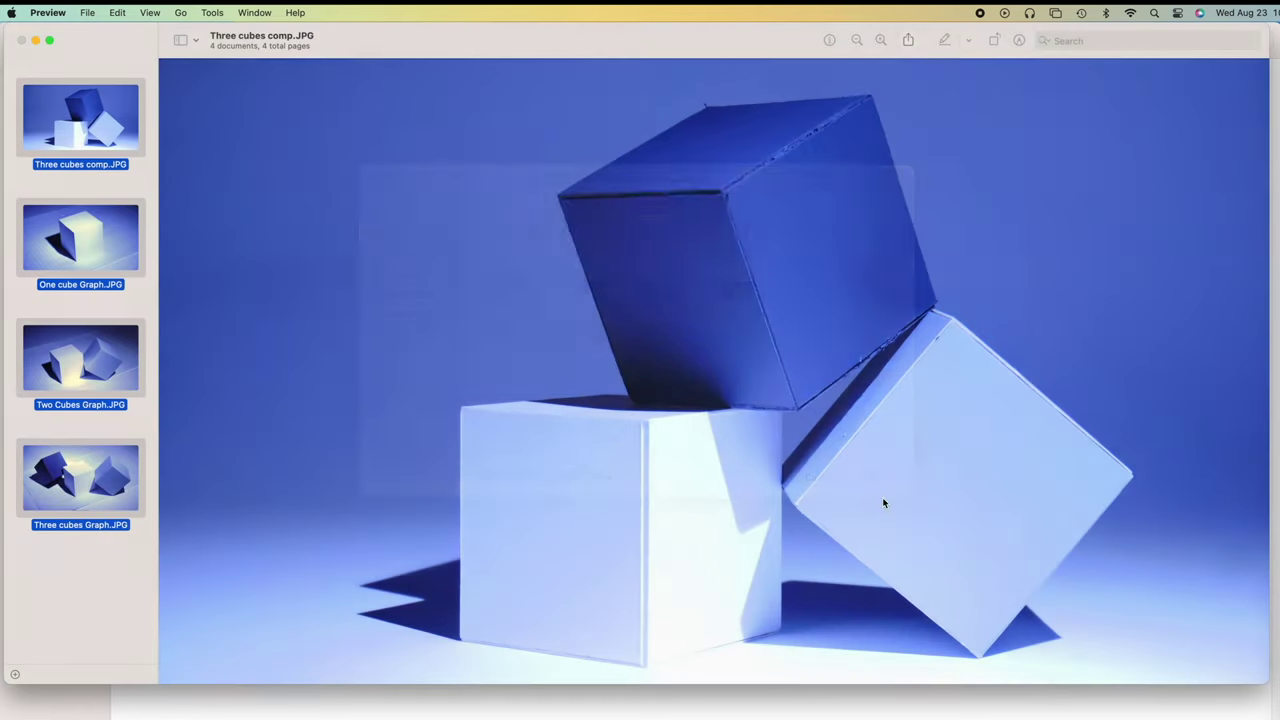
{"action": "left_click", "coordinate": [35, 40]}
{"action": "left_click", "coordinate": [492, 452]}
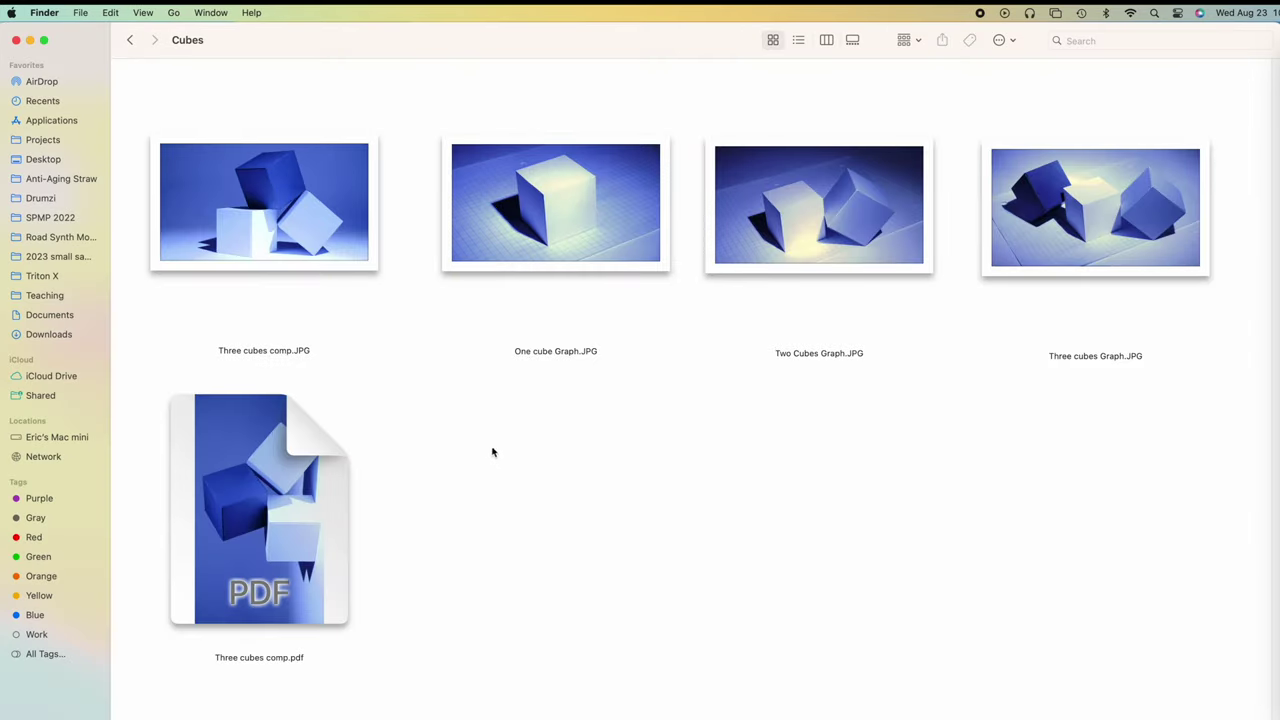
{"action": "double_click", "coordinate": [264, 477]}
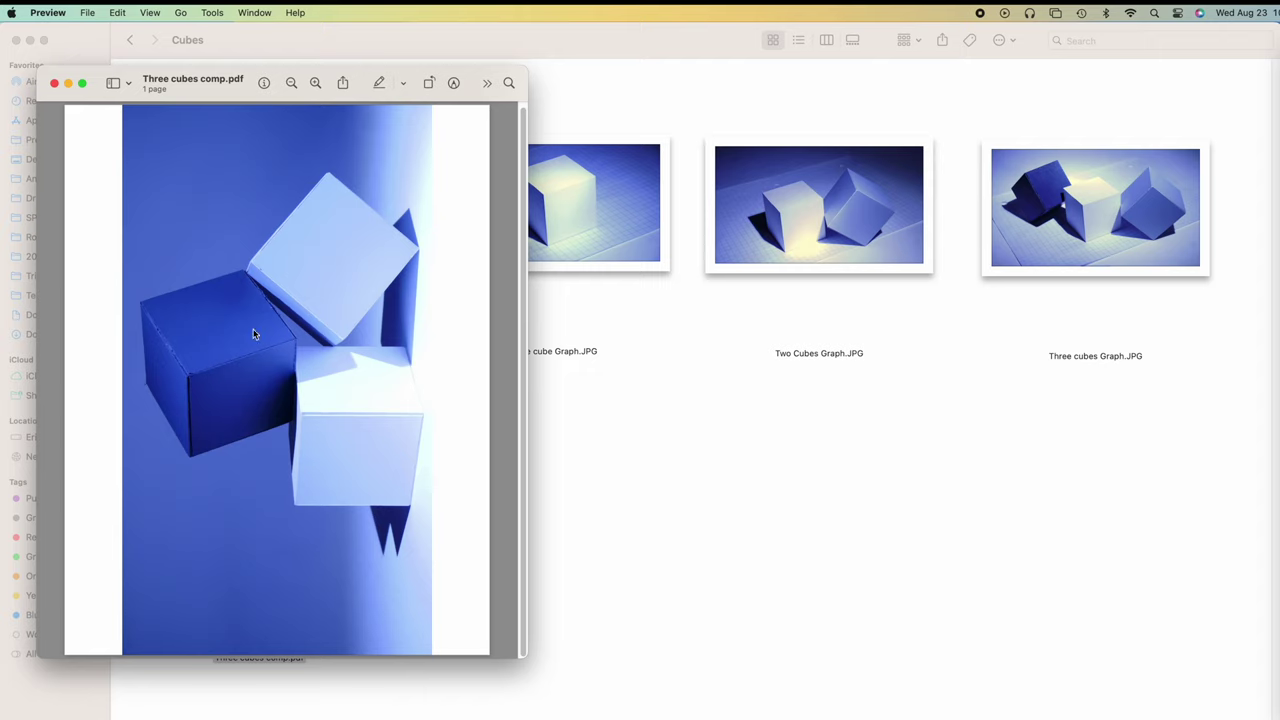
{"action": "left_click", "coordinate": [55, 83]}
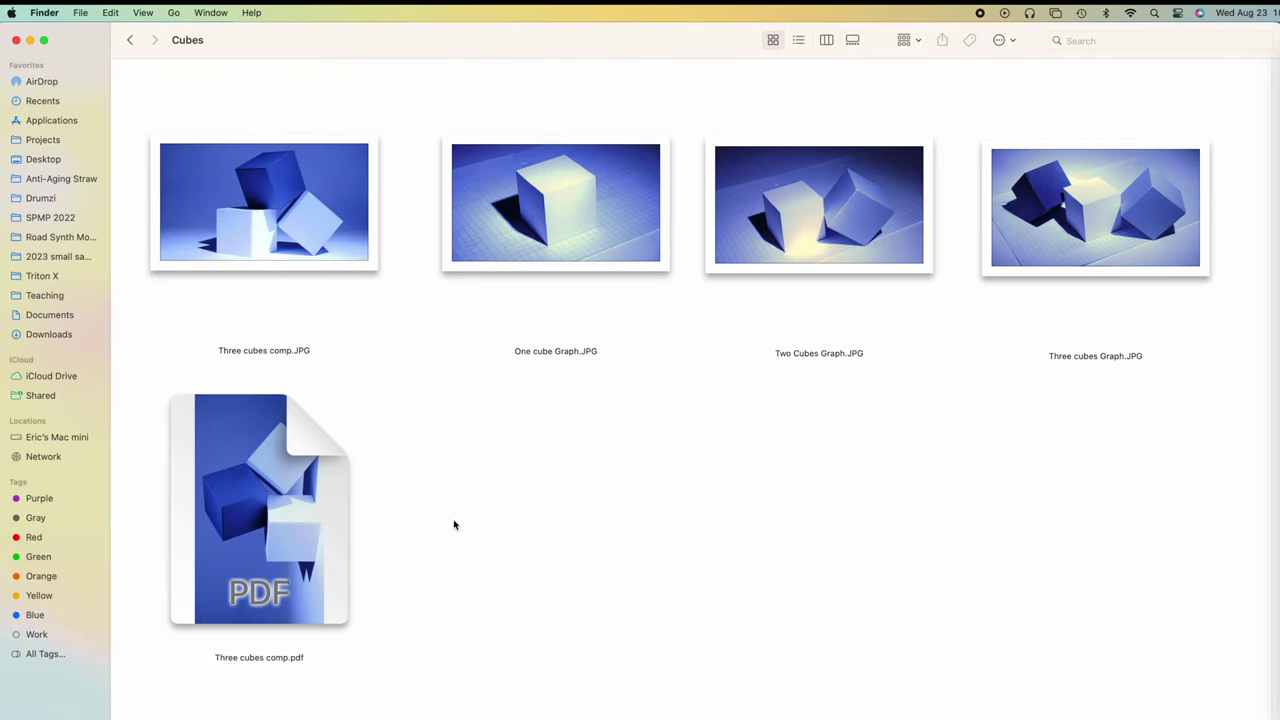
{"action": "left_click", "coordinate": [268, 495]}
{"action": "key", "text": "super+BackSpace"}
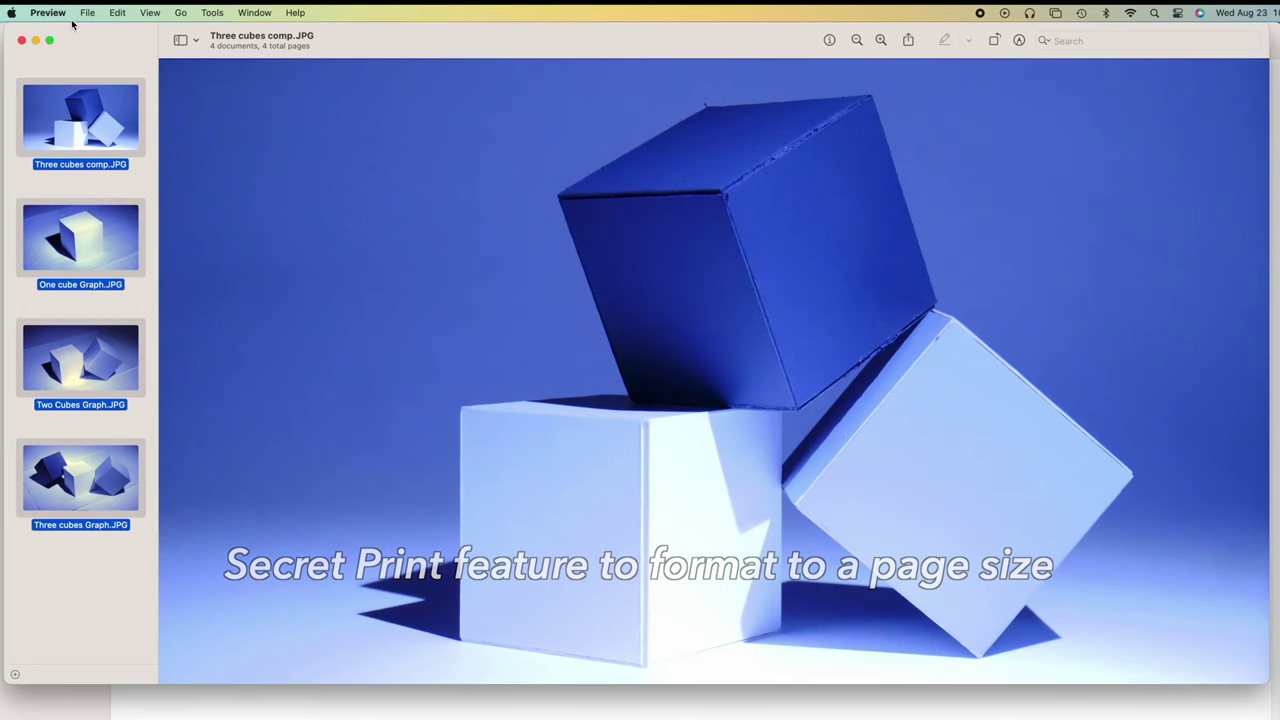
{"action": "left_click", "coordinate": [87, 12]}
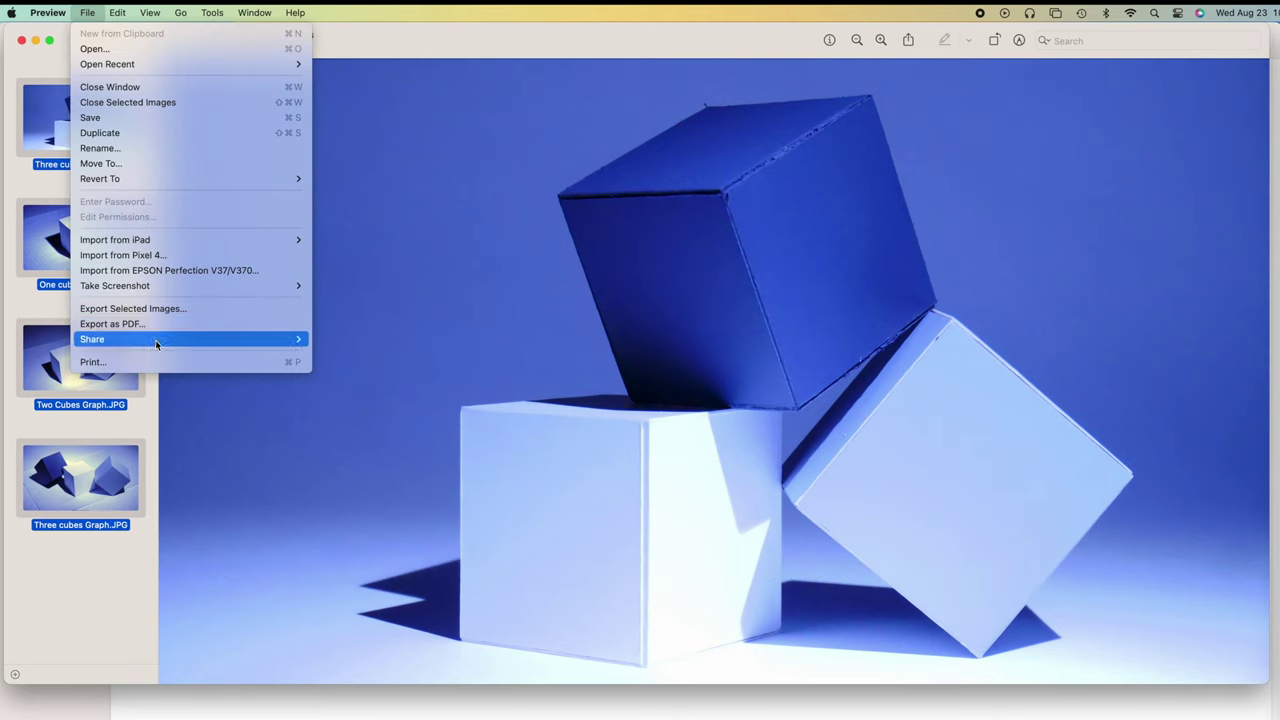
- Print all four pages on HP Color LaserJet Pro M453-4, landscape, with Print Entire Image
{"action": "mouse_move", "coordinate": [156, 344]}
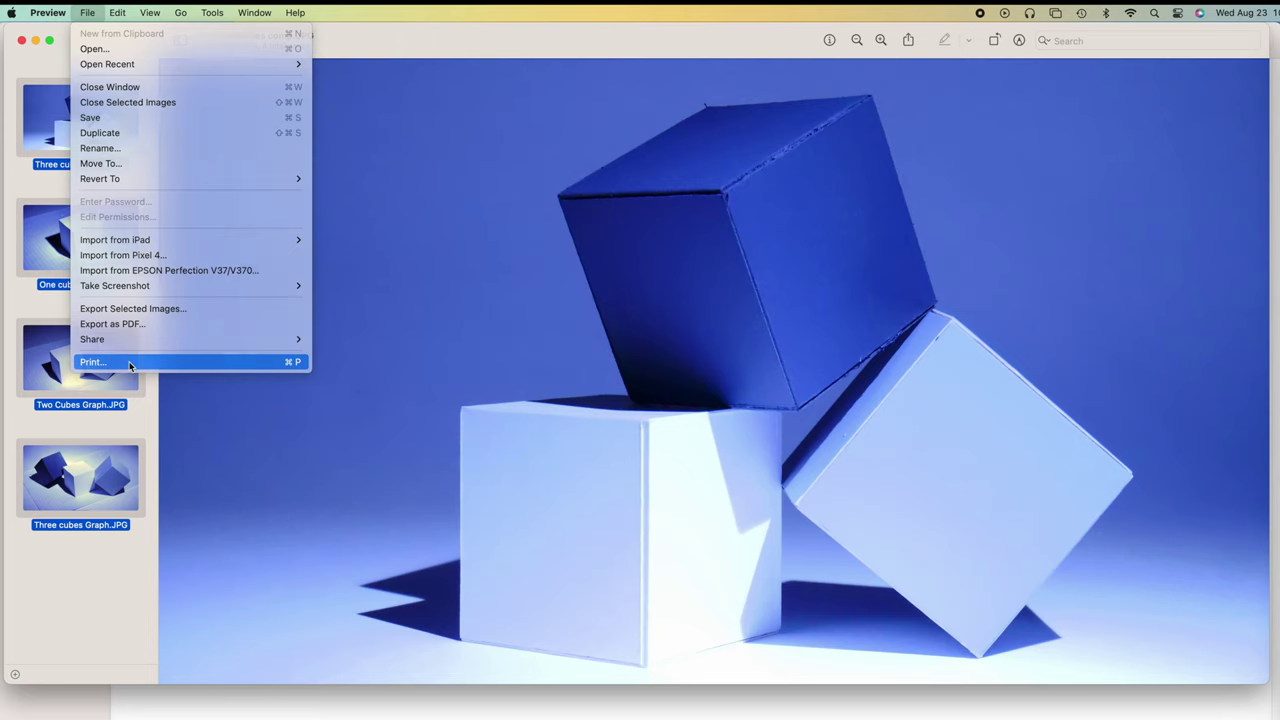
{"action": "left_click", "coordinate": [130, 364]}
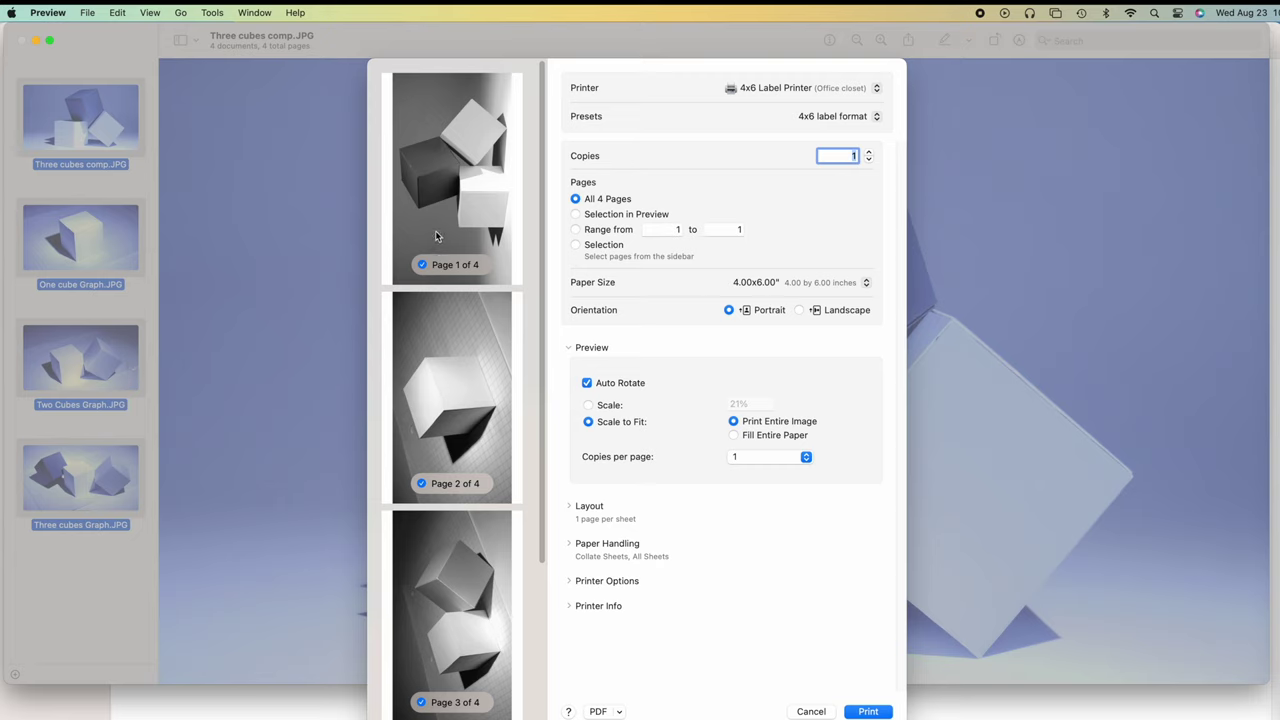
{"action": "left_click", "coordinate": [875, 89]}
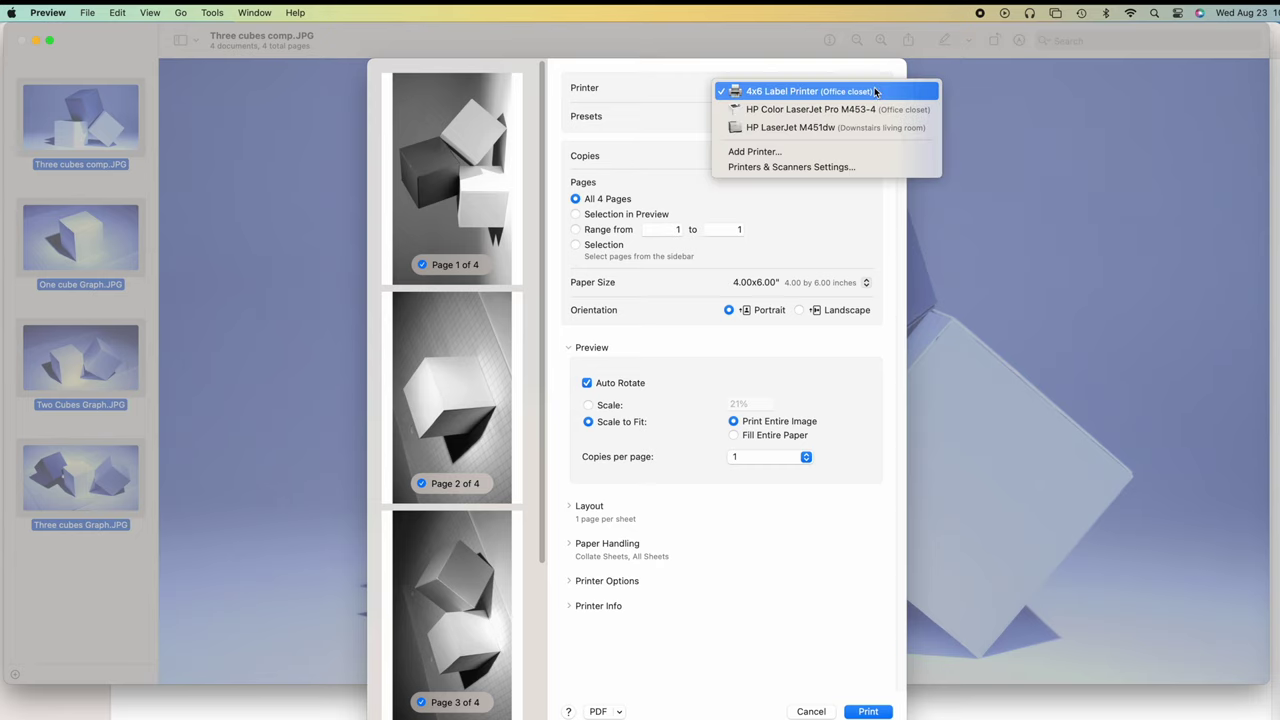
{"action": "left_click", "coordinate": [828, 110]}
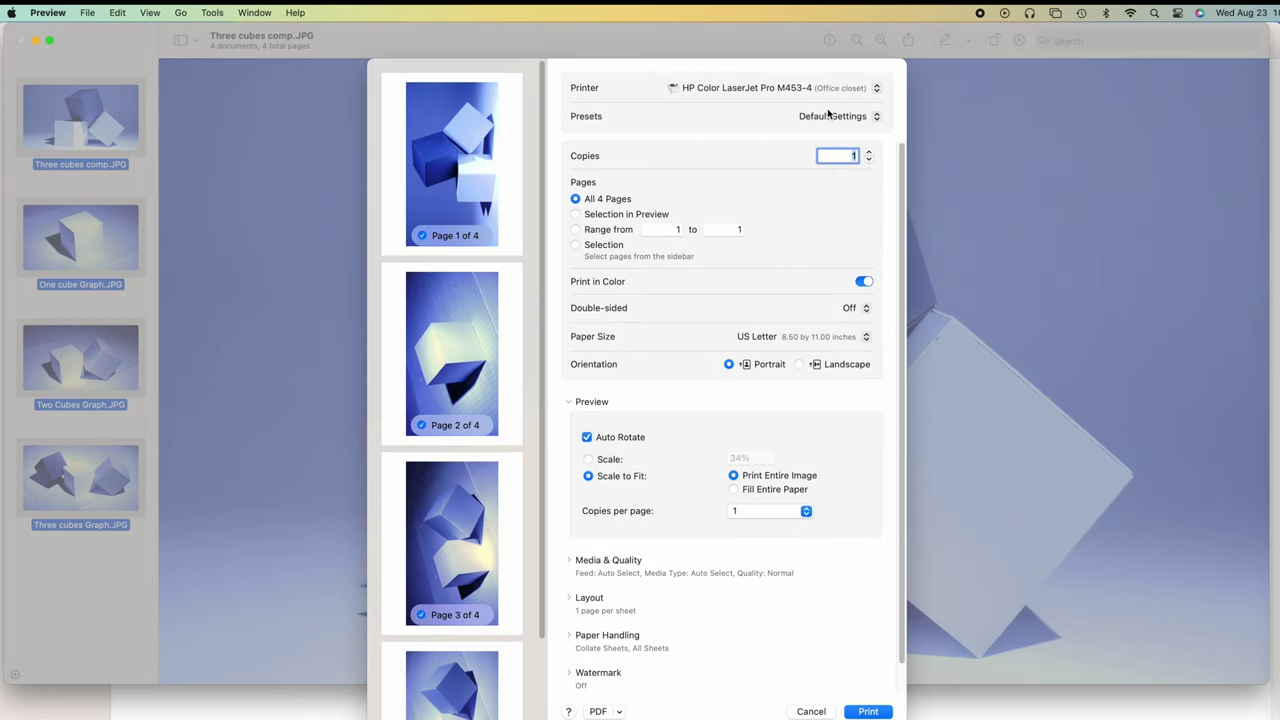
{"action": "left_click", "coordinate": [800, 365]}
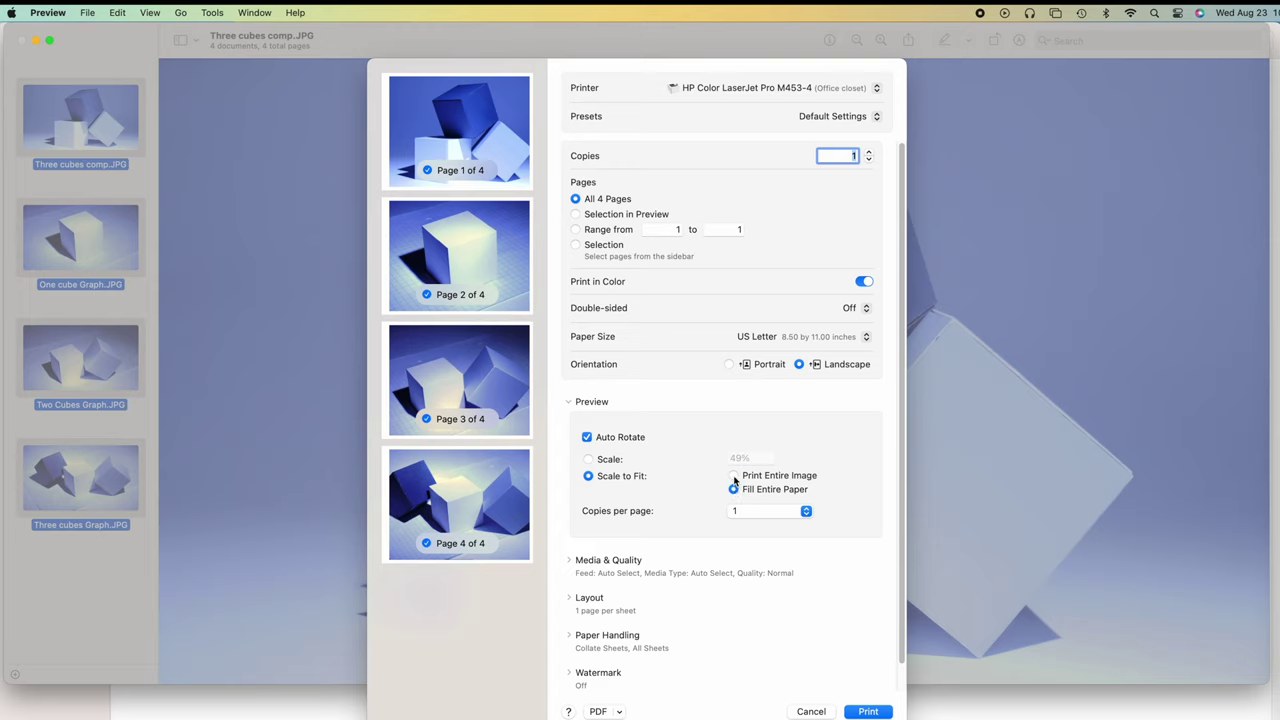
{"action": "left_click", "coordinate": [734, 476]}
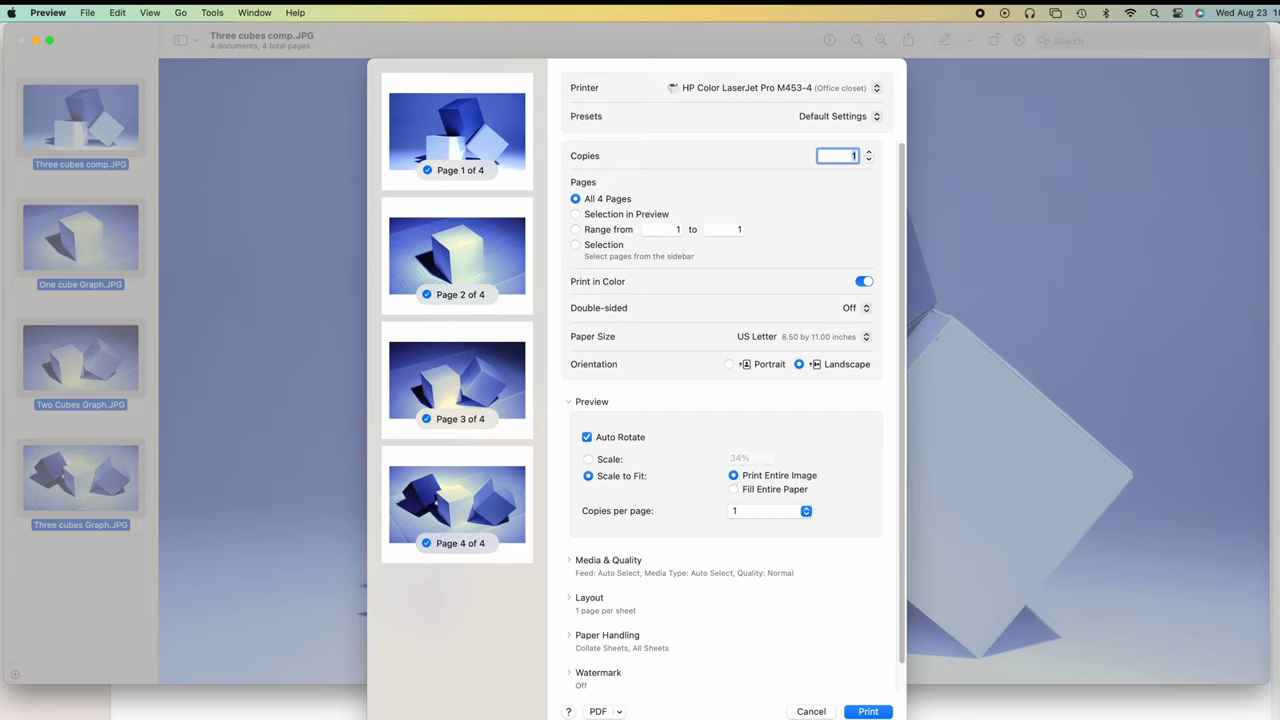
{"action": "left_click", "coordinate": [615, 711]}
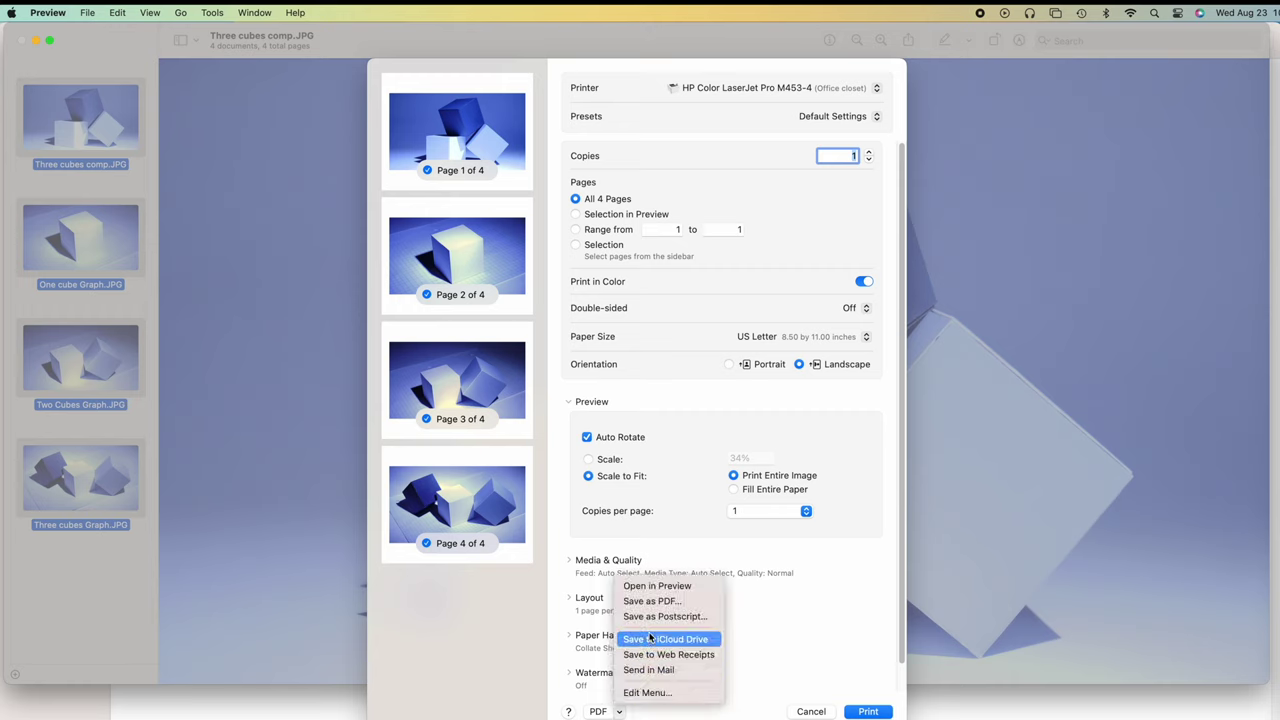
- Save the print output as Multipage.pdf in the Cubes folder without password protection
{"action": "left_click", "coordinate": [650, 602]}
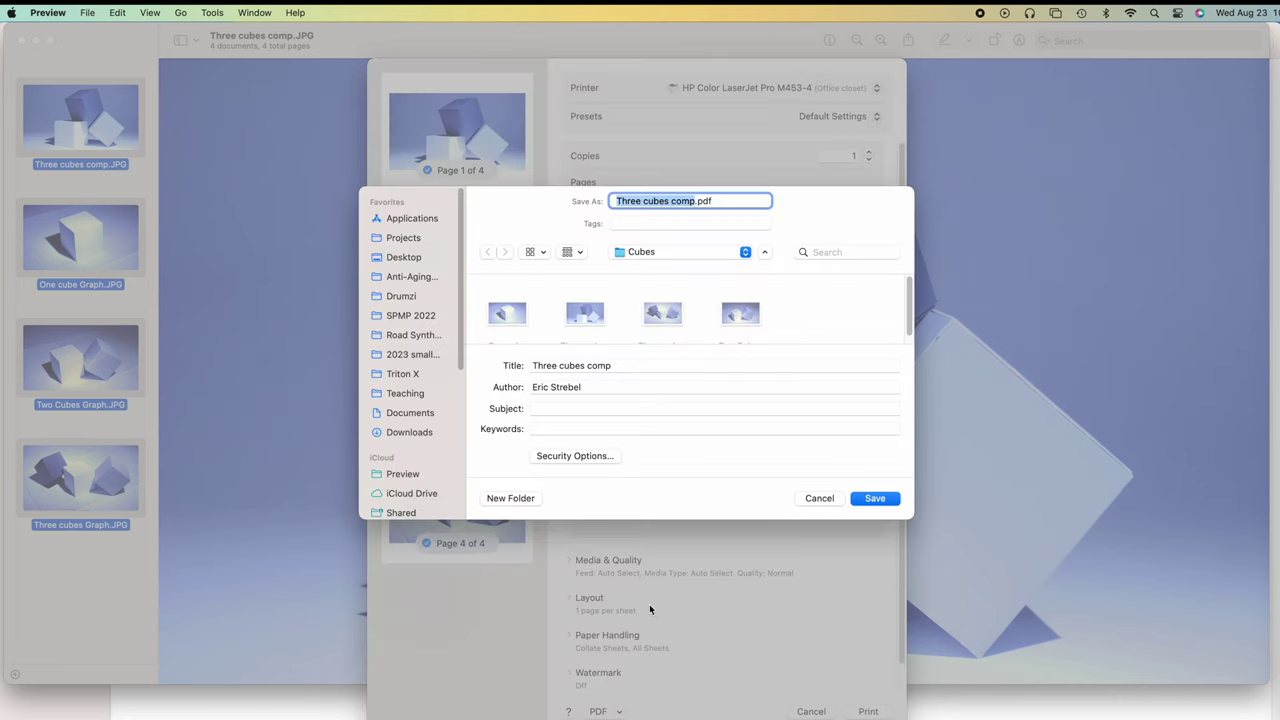
{"action": "left_click", "coordinate": [694, 202]}
{"action": "left_click_drag", "start_coordinate": [692, 201], "coordinate": [610, 199]}
{"action": "type", "text": "Multipage"}
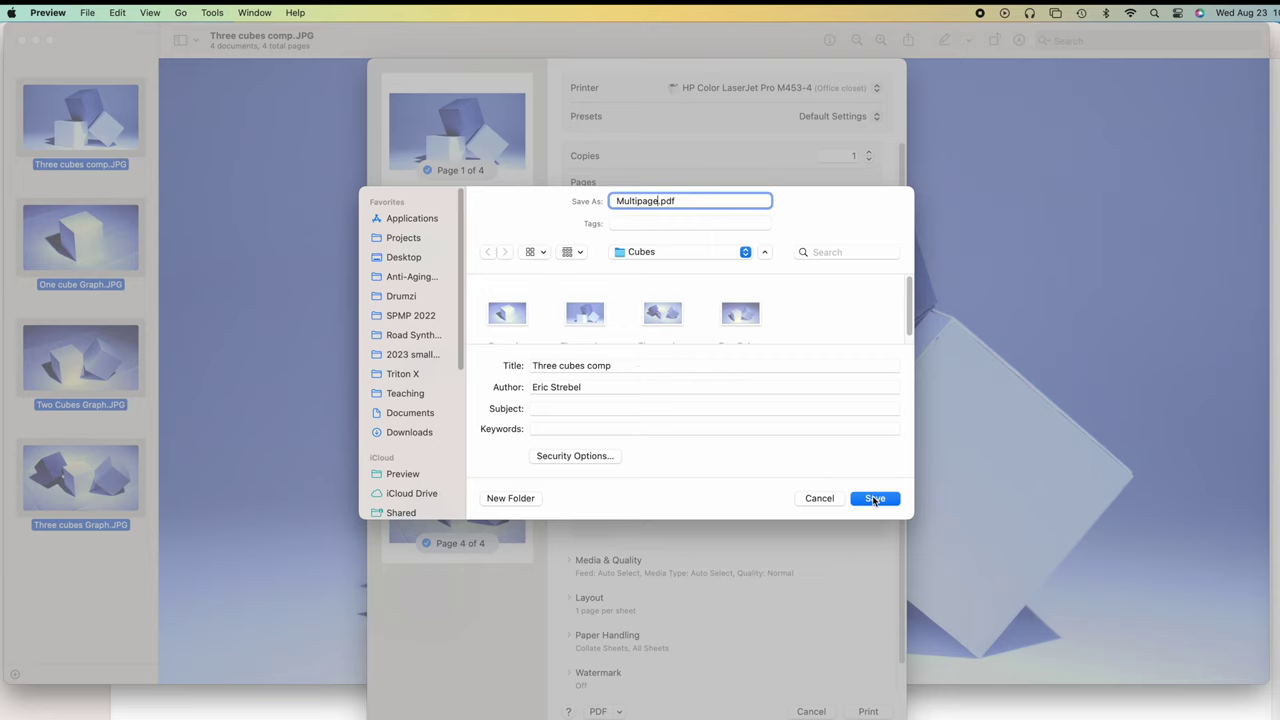
{"action": "left_click", "coordinate": [599, 459]}
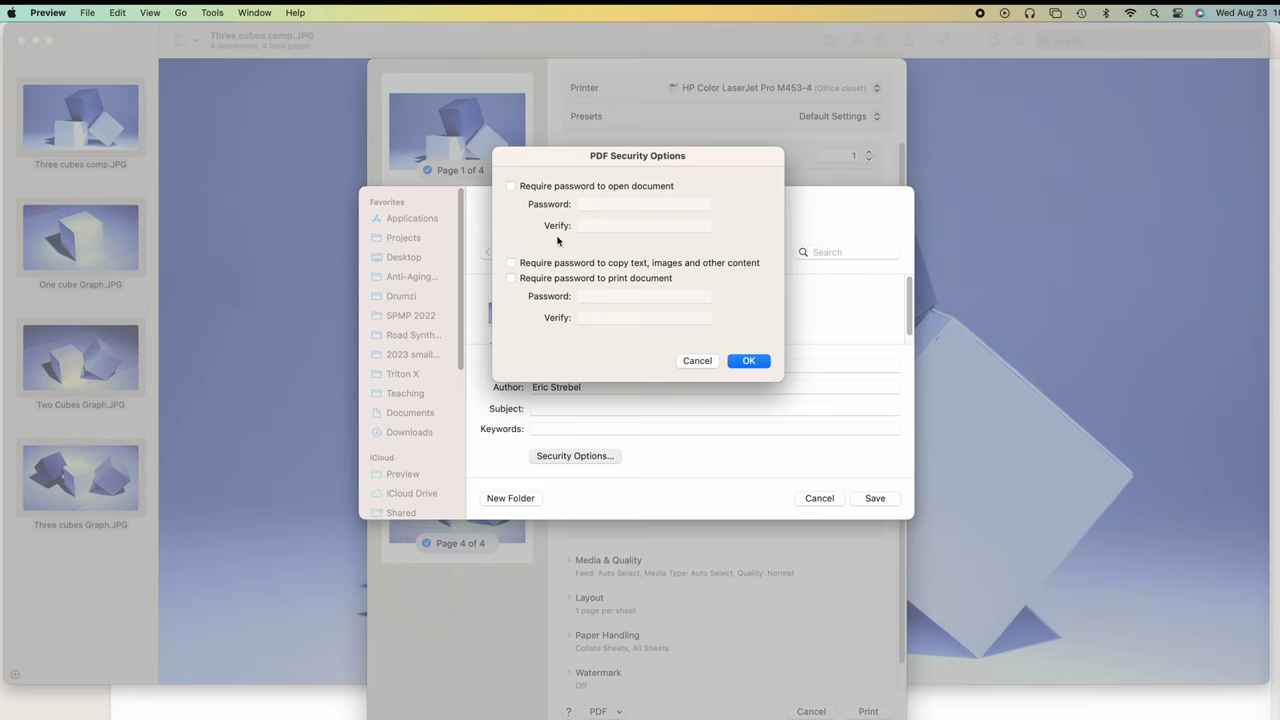
{"action": "left_click", "coordinate": [757, 362]}
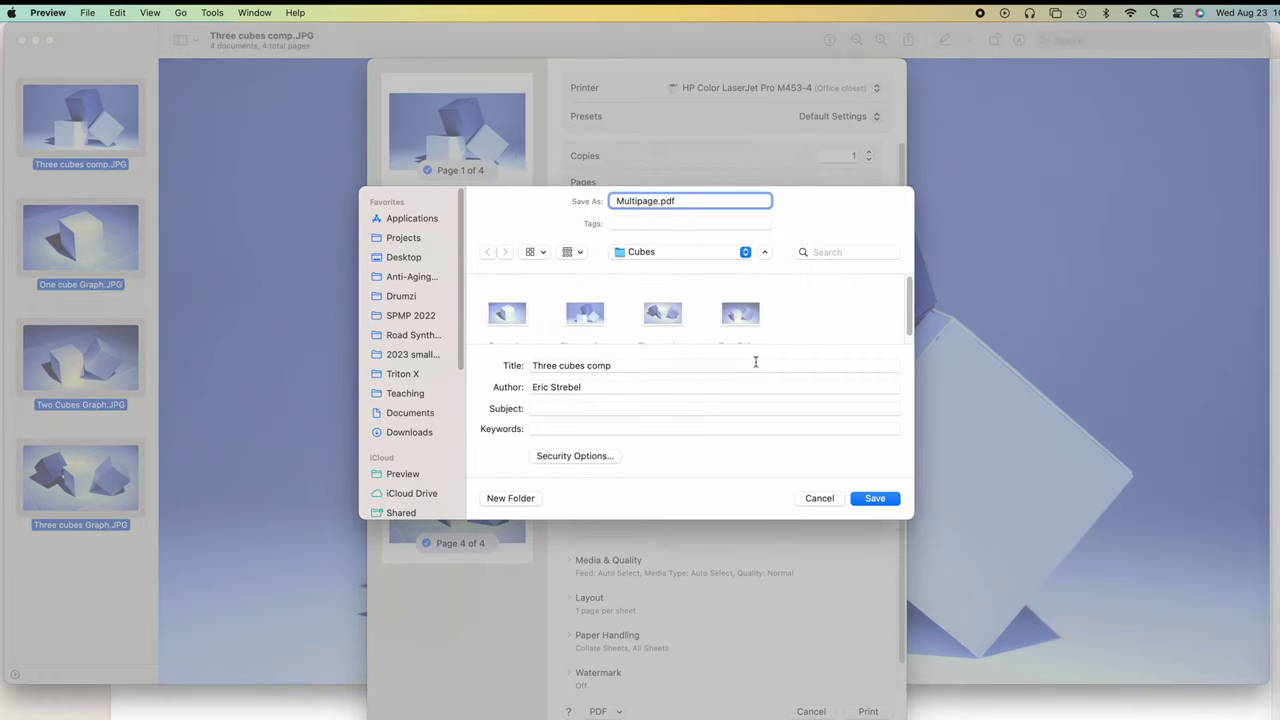
{"action": "left_click", "coordinate": [875, 498]}
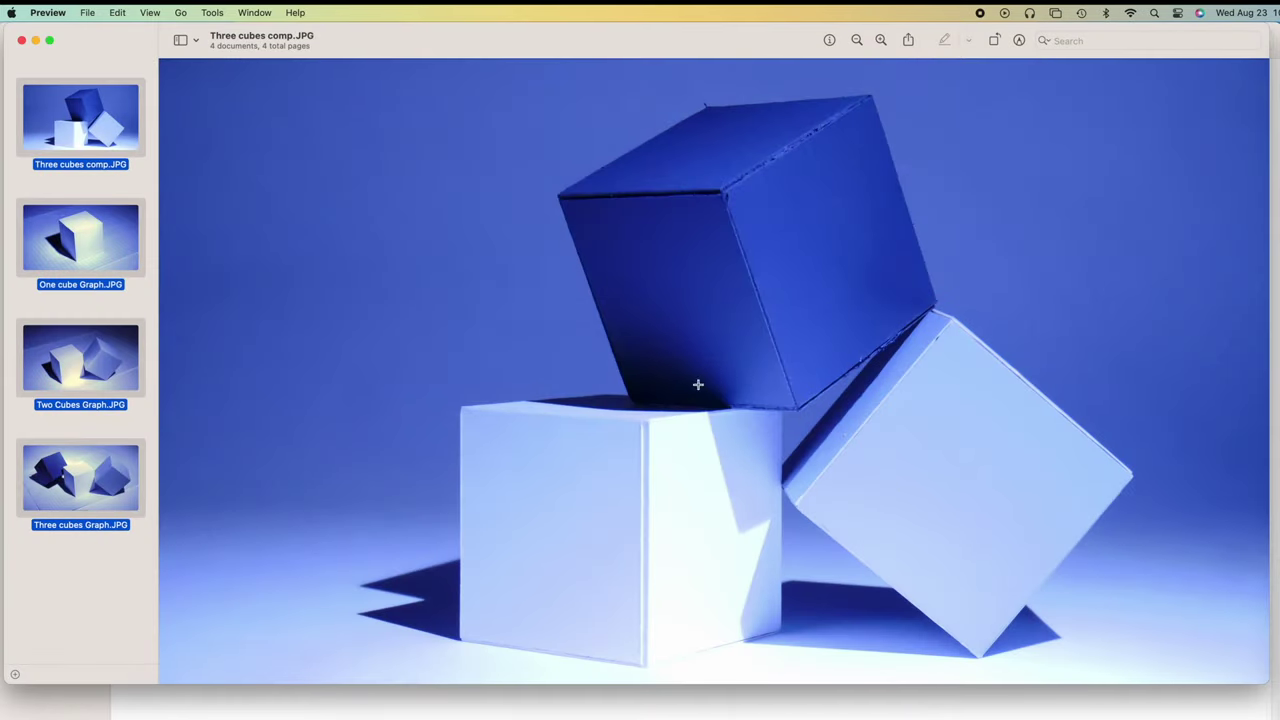
- Minimize Preview and Quick Look Multipage.pdf, checking pages 2, 3 and 4
{"action": "left_click", "coordinate": [35, 40]}
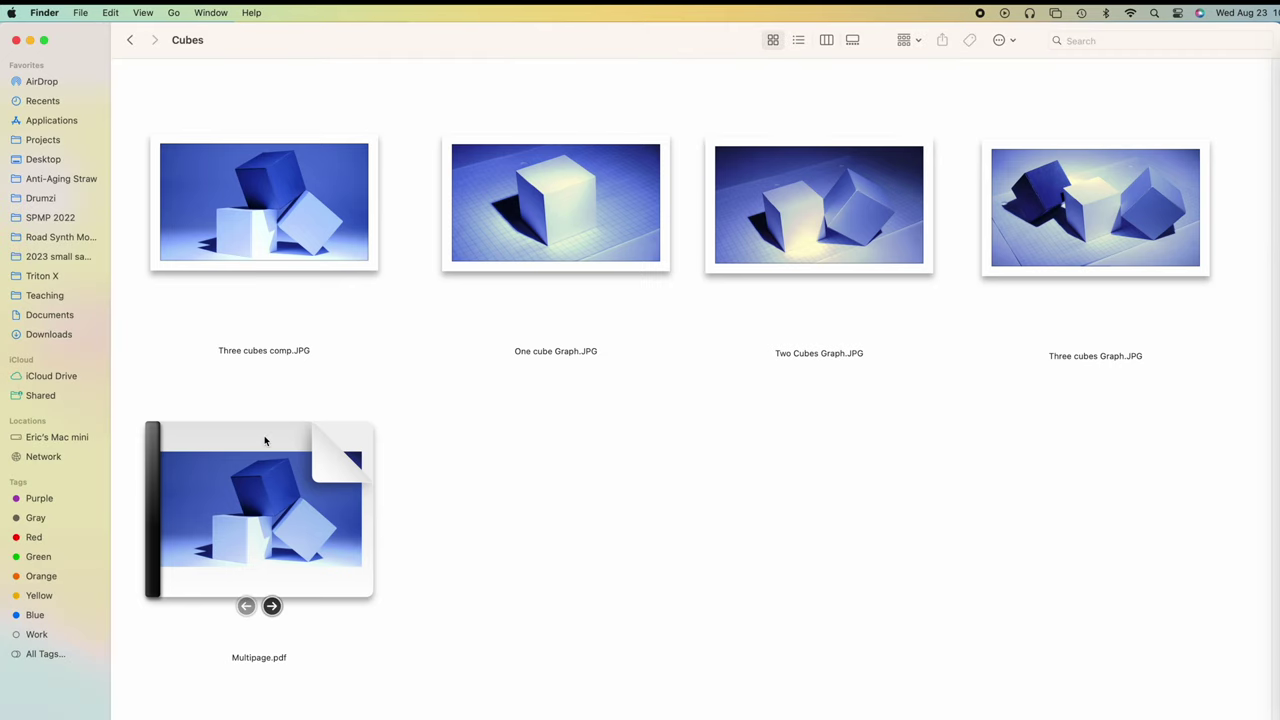
{"action": "left_click", "coordinate": [285, 468]}
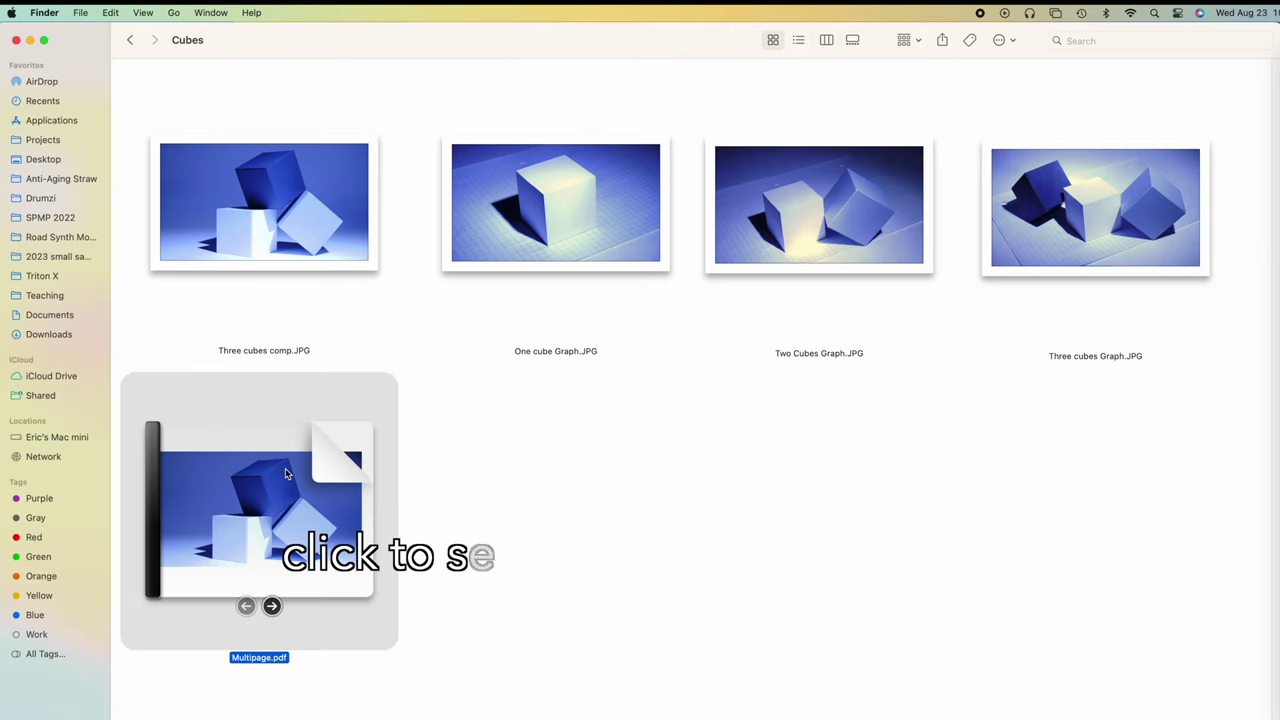
{"action": "key", "text": "space"}
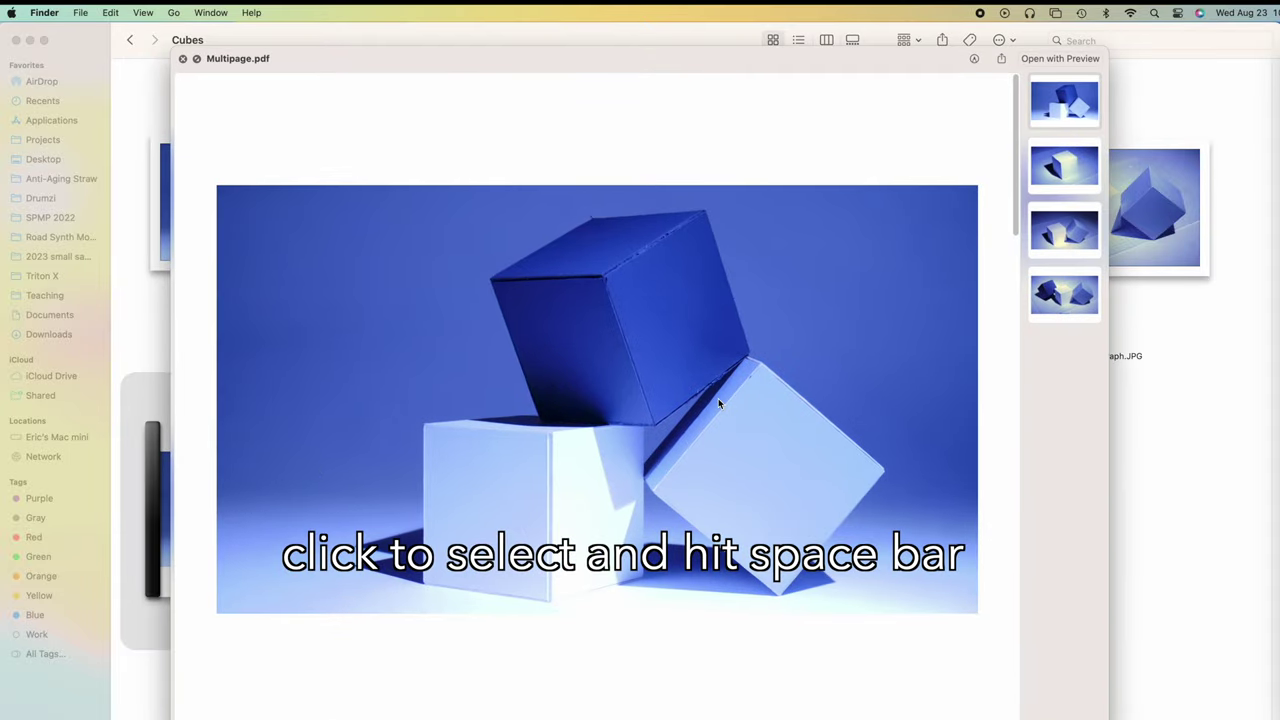
{"action": "left_click", "coordinate": [1072, 173]}
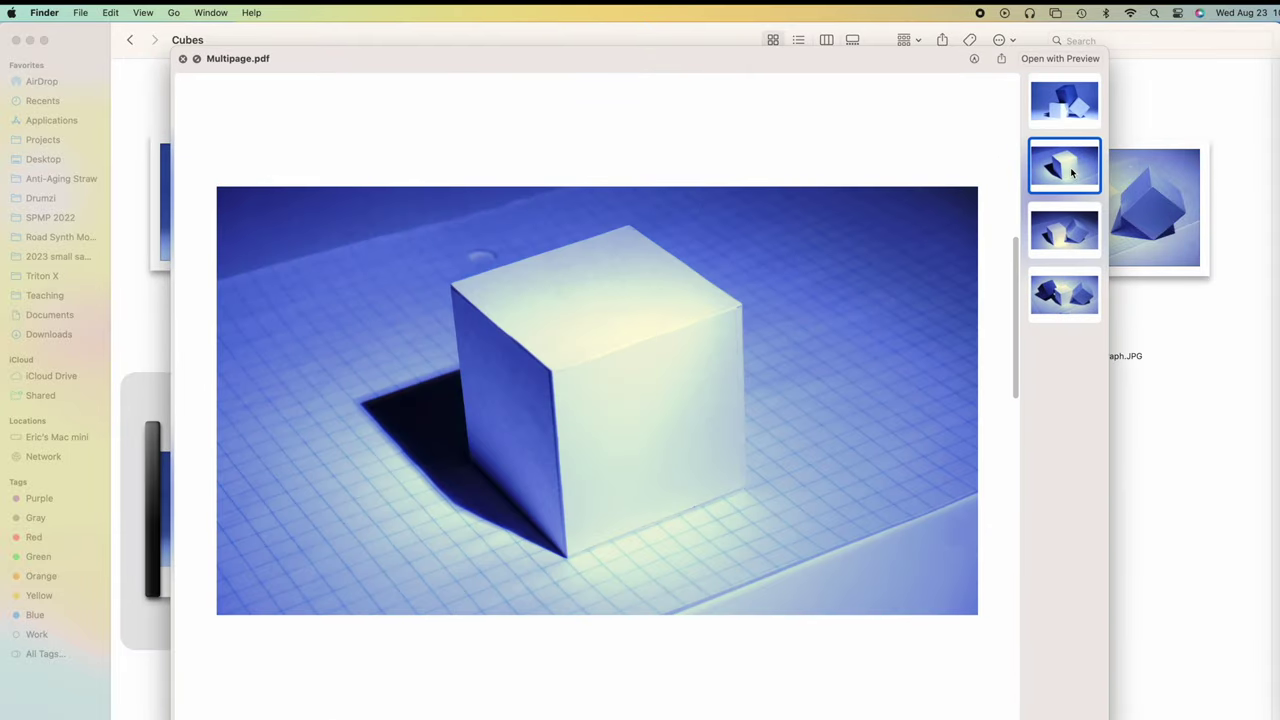
{"action": "left_click", "coordinate": [1072, 232]}
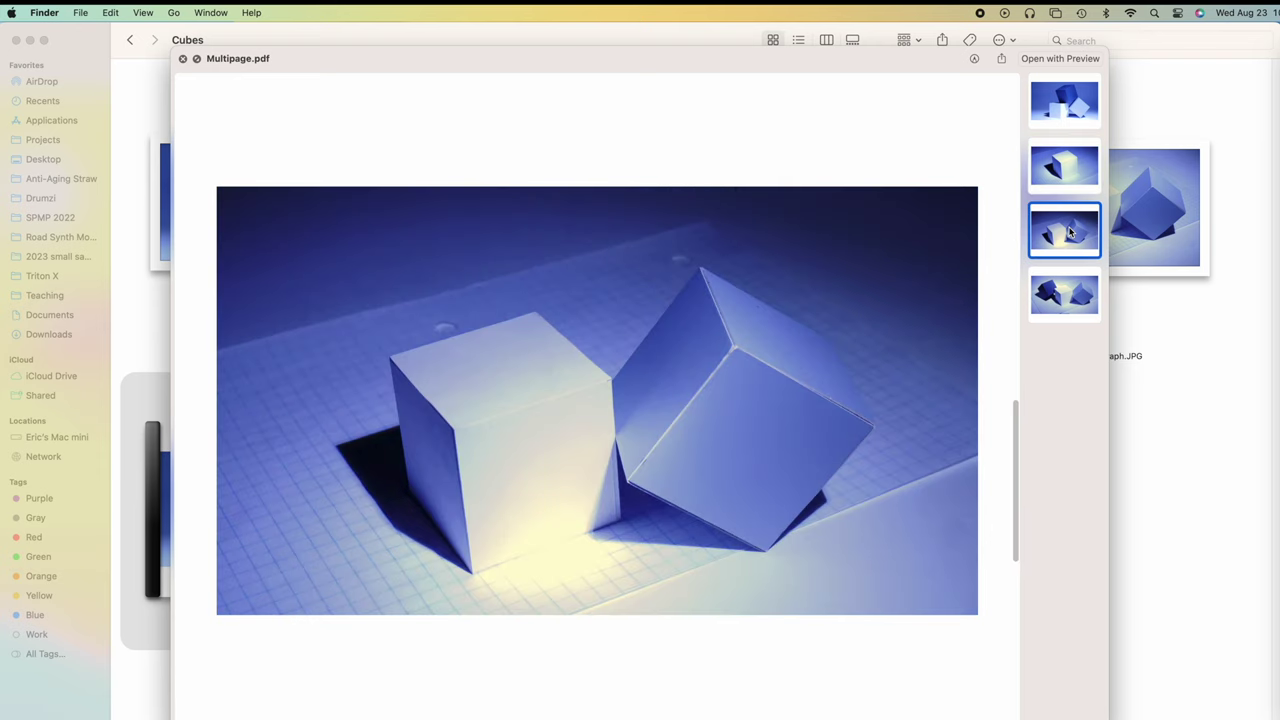
{"action": "left_click", "coordinate": [1069, 301]}
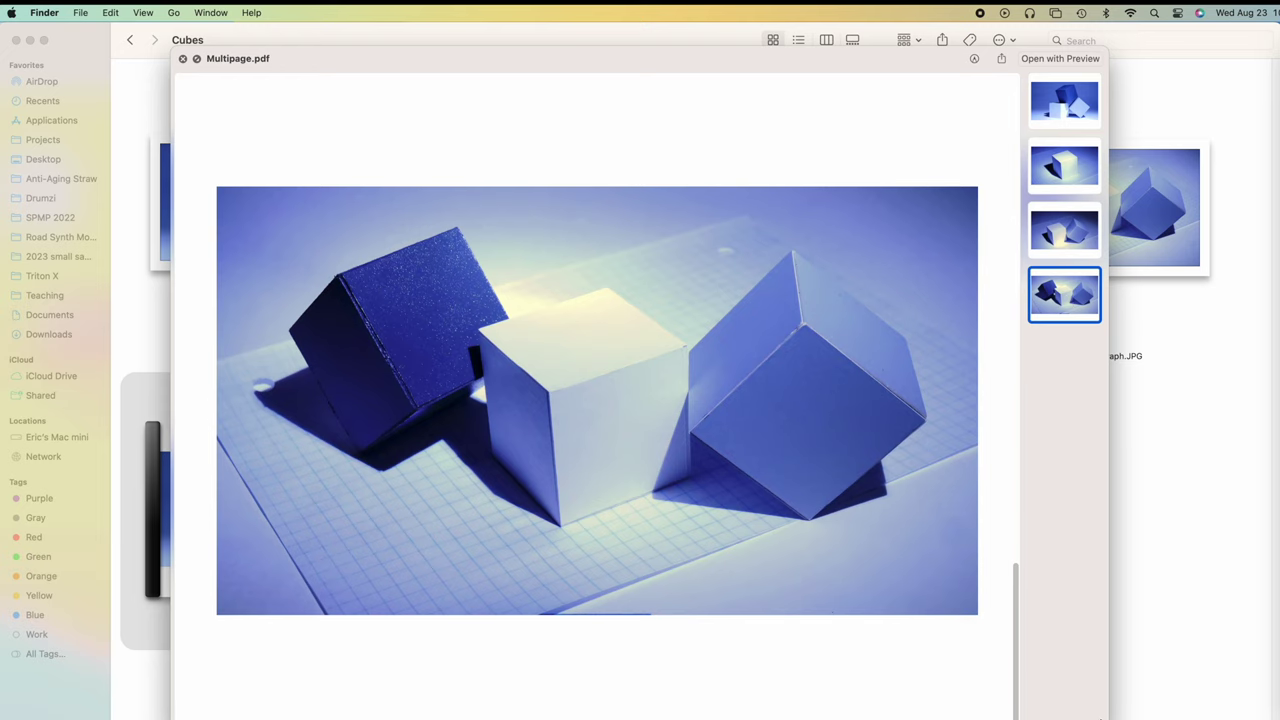
- Enlarge the Quick Look preview to inspect the pages, then close it and deselect the PDF
{"action": "left_click_drag", "start_coordinate": [1108, 716], "coordinate": [1205, 665]}
{"action": "scroll", "coordinate": [1083, 591], "scroll_direction": "up", "scroll_amount": 5}
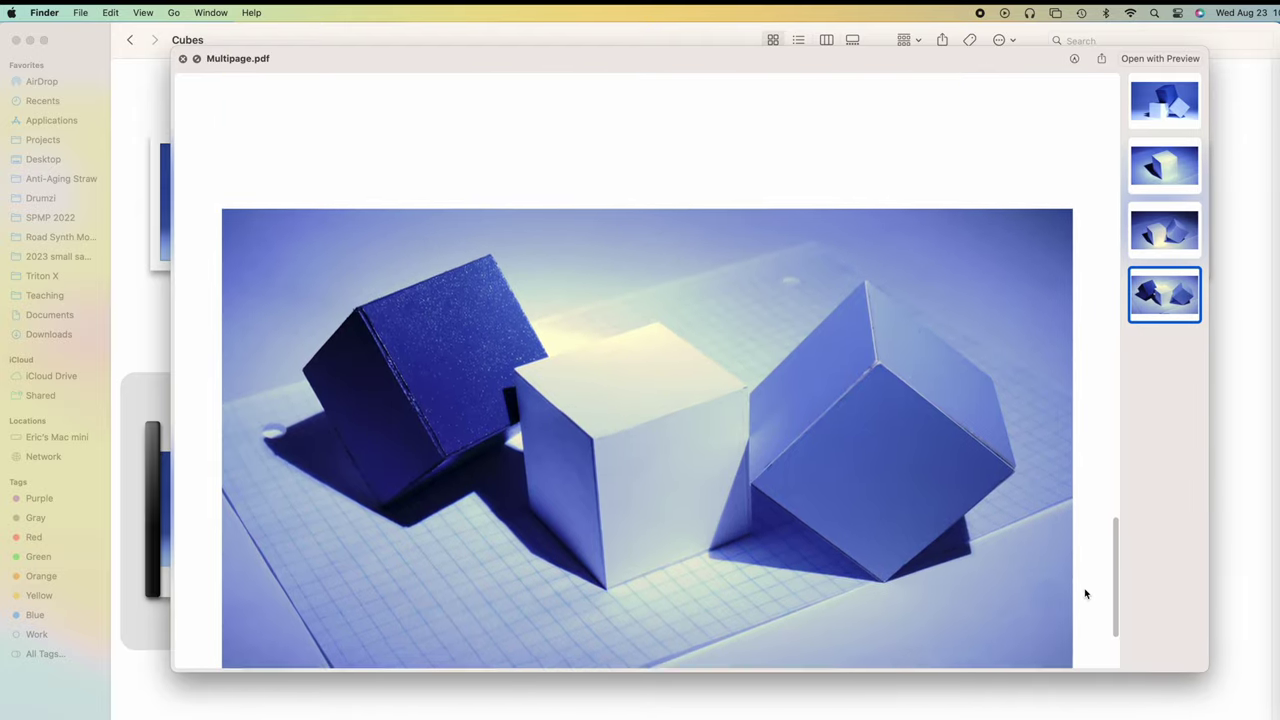
{"action": "scroll", "coordinate": [1060, 381], "scroll_direction": "up", "scroll_amount": 15}
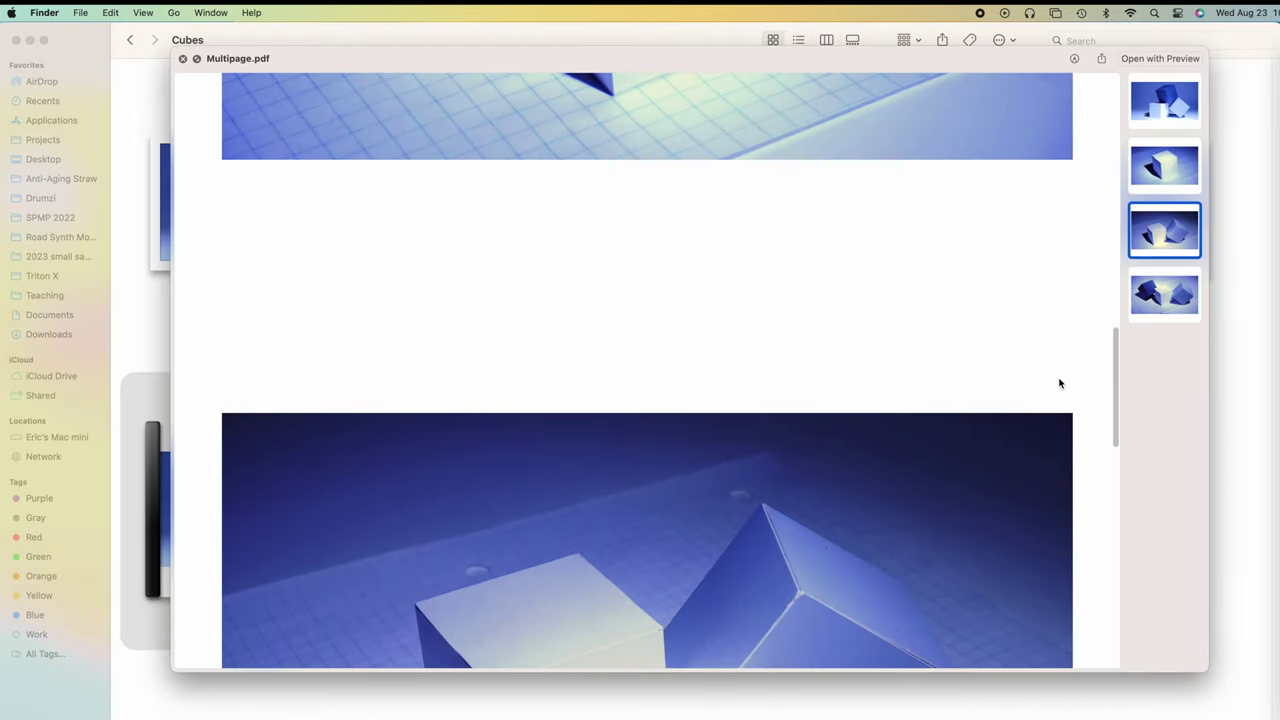
{"action": "scroll", "coordinate": [1060, 382], "scroll_direction": "up", "scroll_amount": 10}
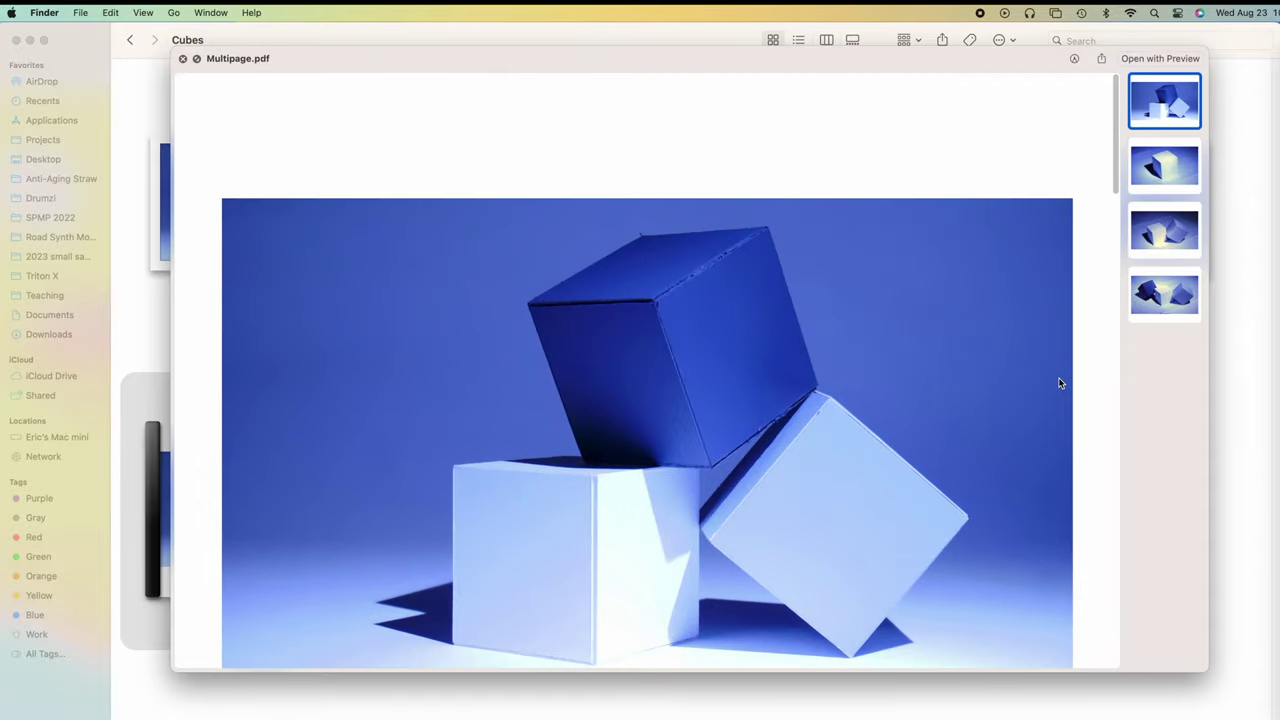
{"action": "scroll", "coordinate": [1060, 383], "scroll_direction": "down", "scroll_amount": 2}
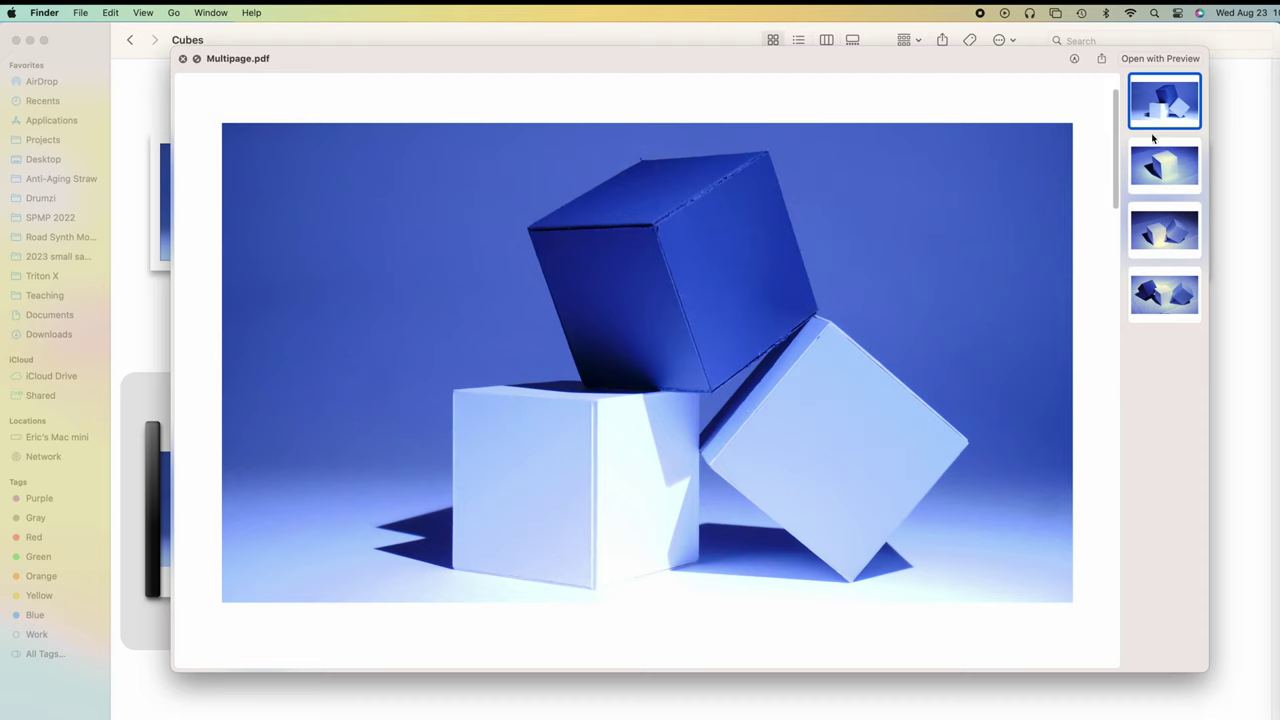
{"action": "left_click", "coordinate": [183, 59]}
{"action": "left_click", "coordinate": [540, 443]}
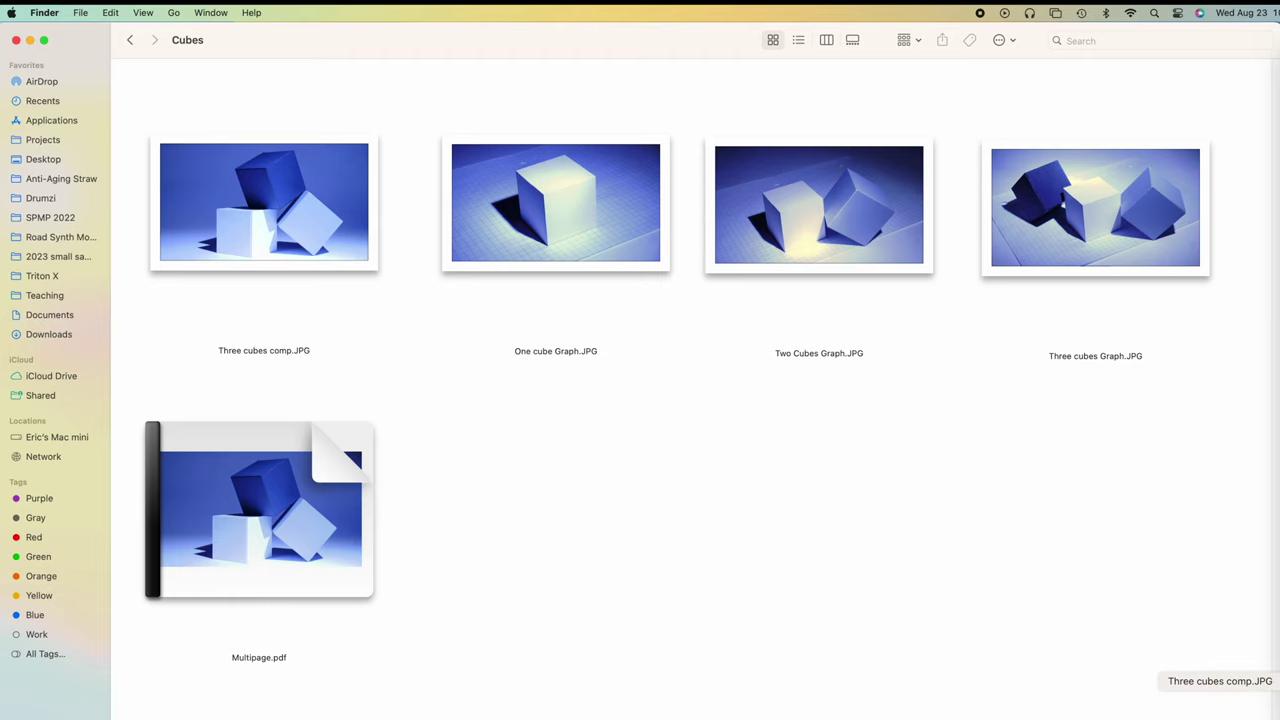
- Print the four cube images on HP Color LaserJet, landscape, US Legal paper
{"action": "key", "text": "super+o"}
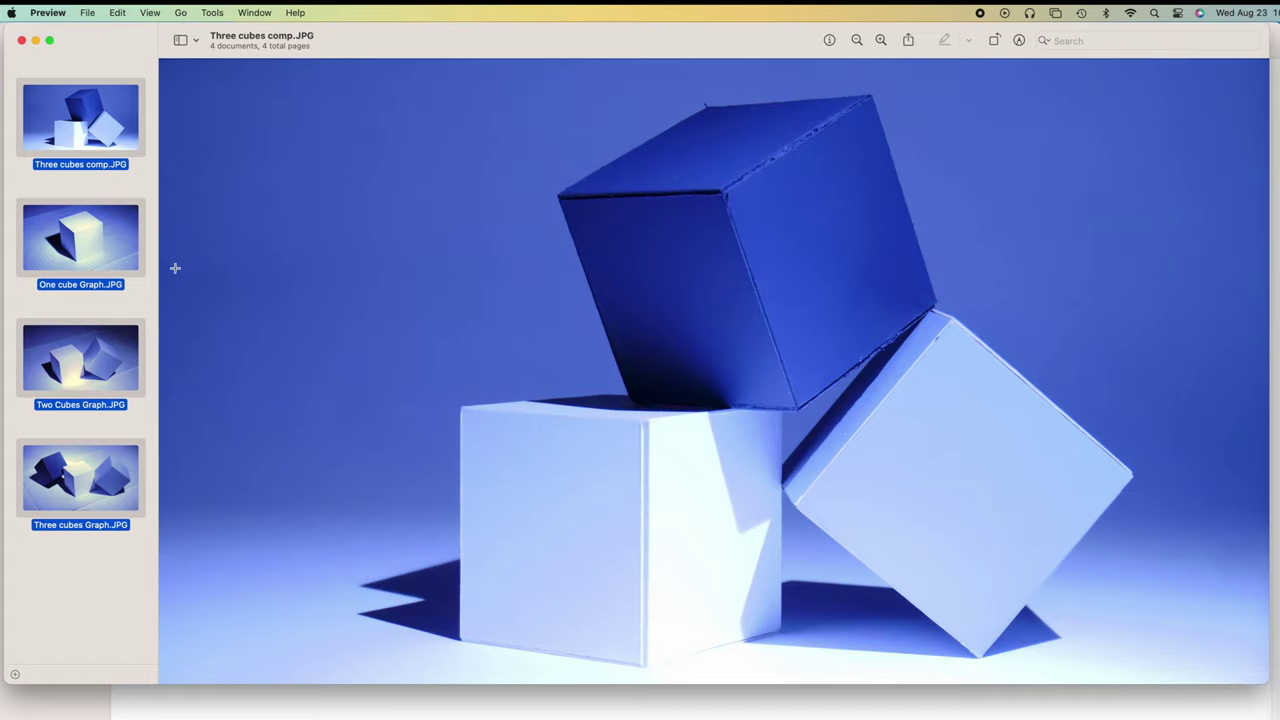
{"action": "left_click", "coordinate": [87, 12]}
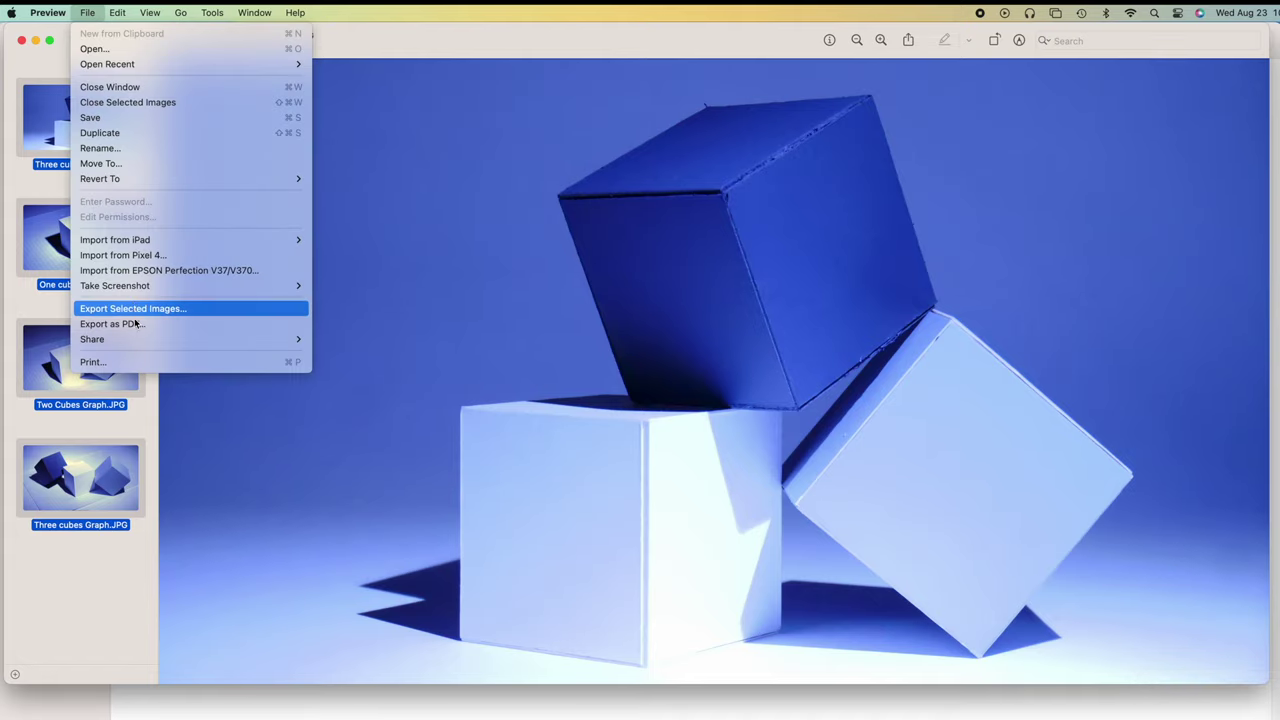
{"action": "left_click", "coordinate": [130, 362]}
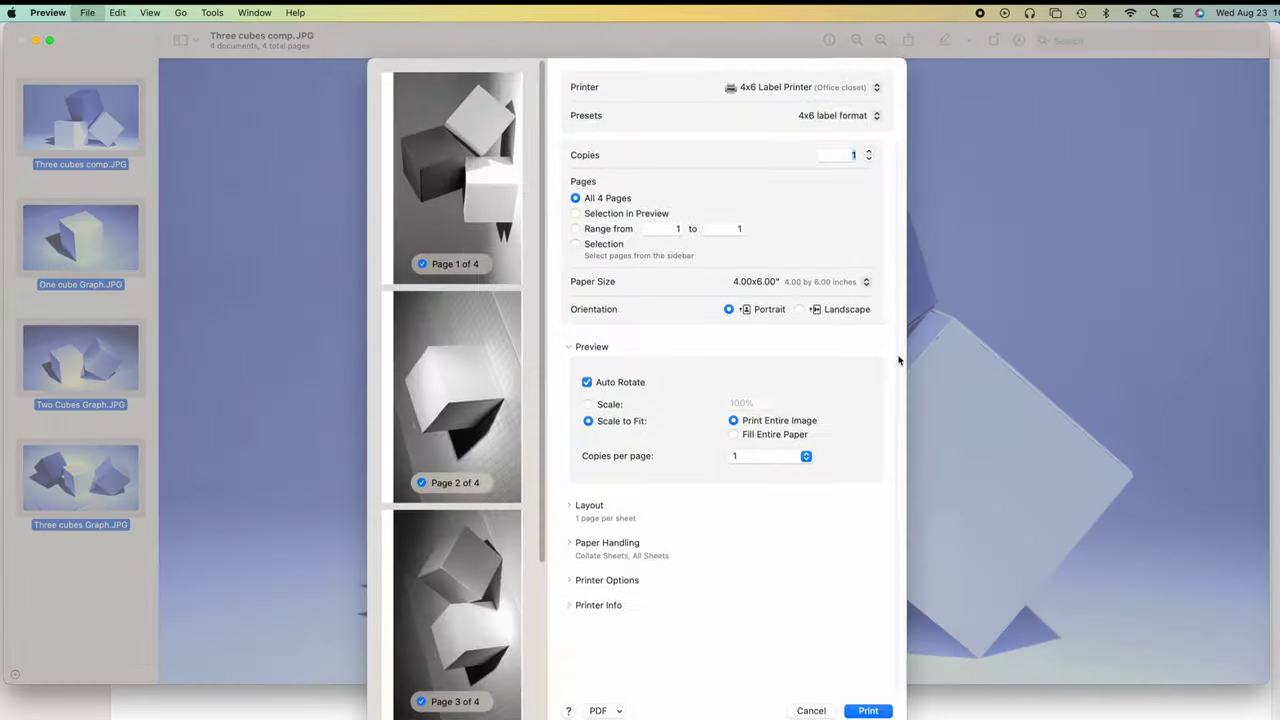
{"action": "left_click", "coordinate": [800, 310]}
{"action": "left_click", "coordinate": [790, 88]}
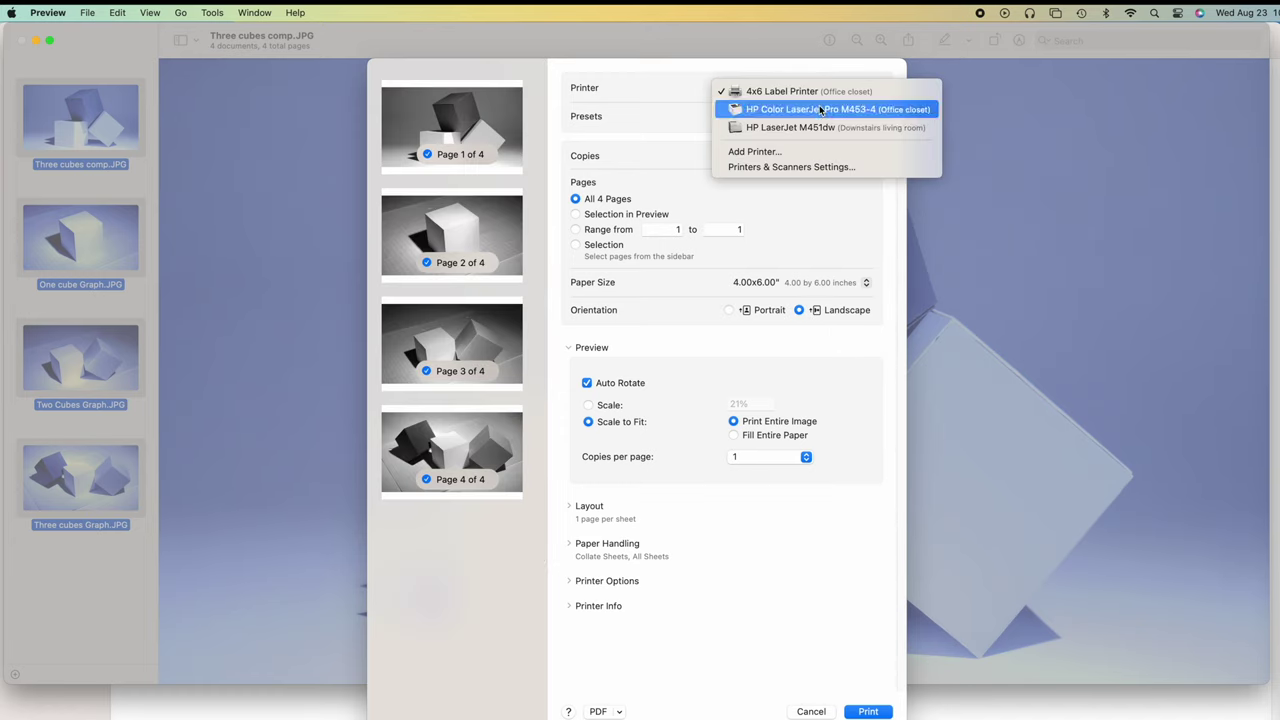
{"action": "left_click", "coordinate": [820, 110]}
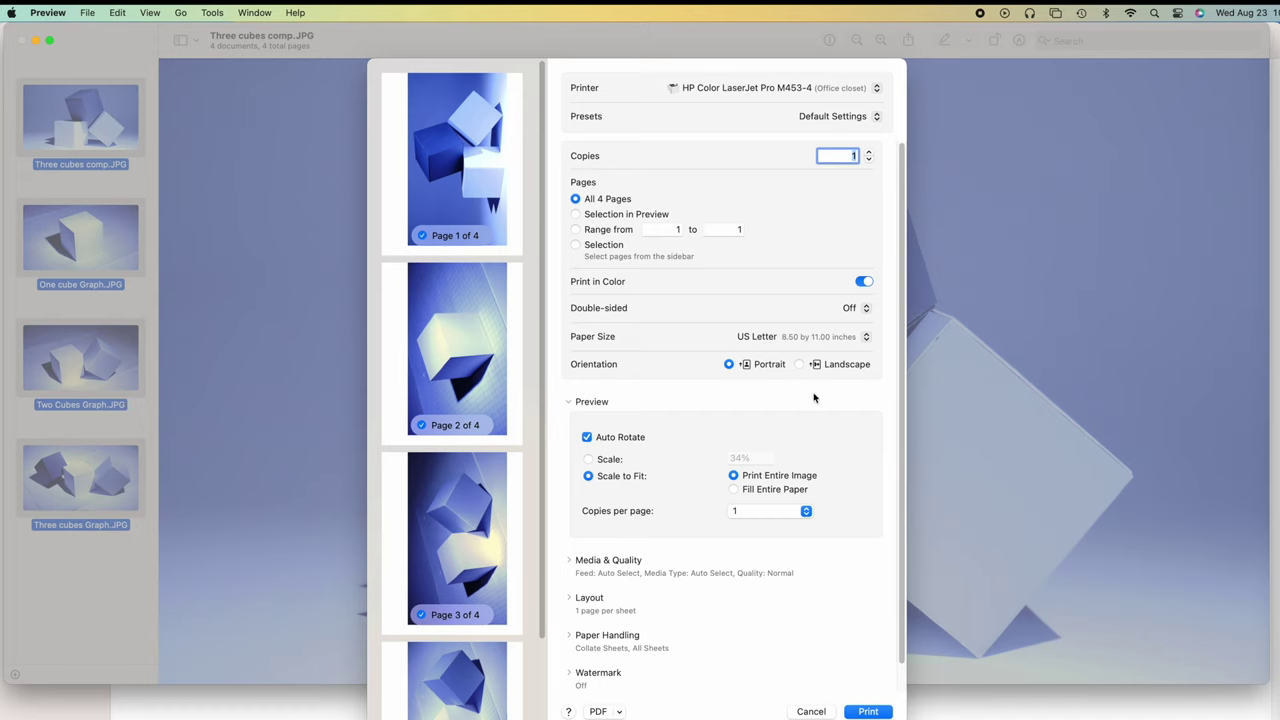
{"action": "left_click", "coordinate": [799, 364]}
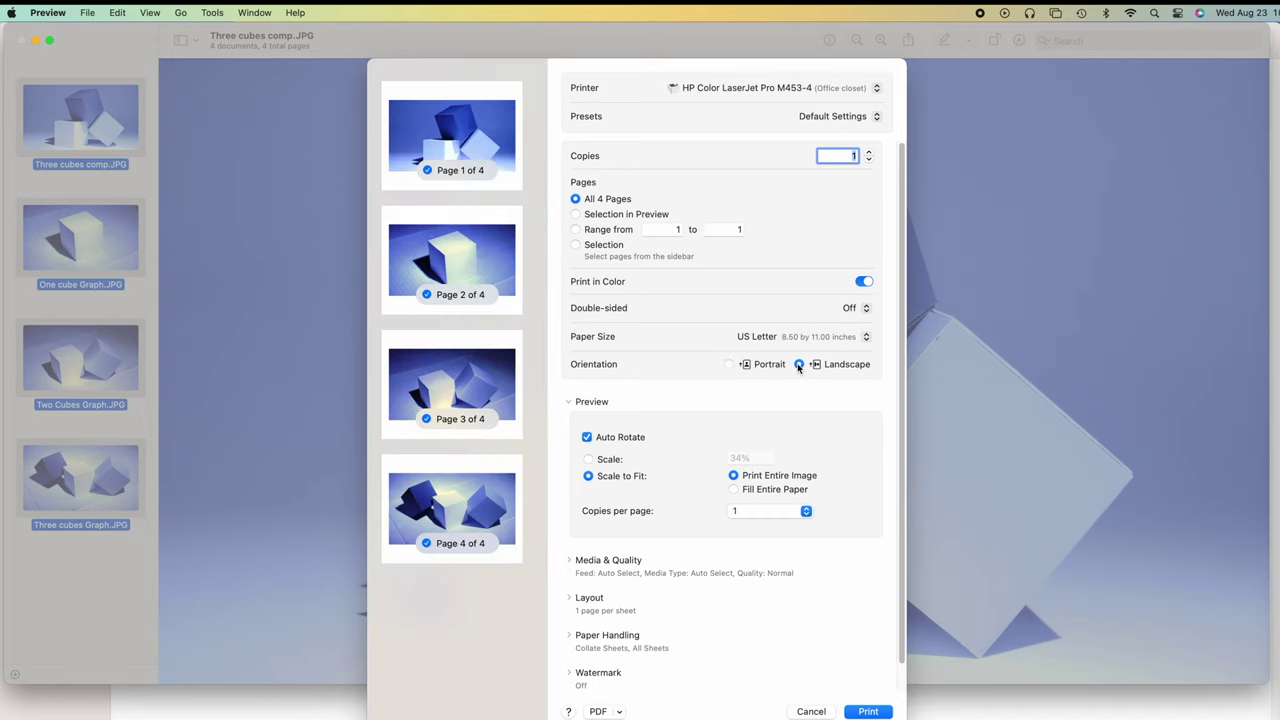
{"action": "left_click", "coordinate": [866, 337]}
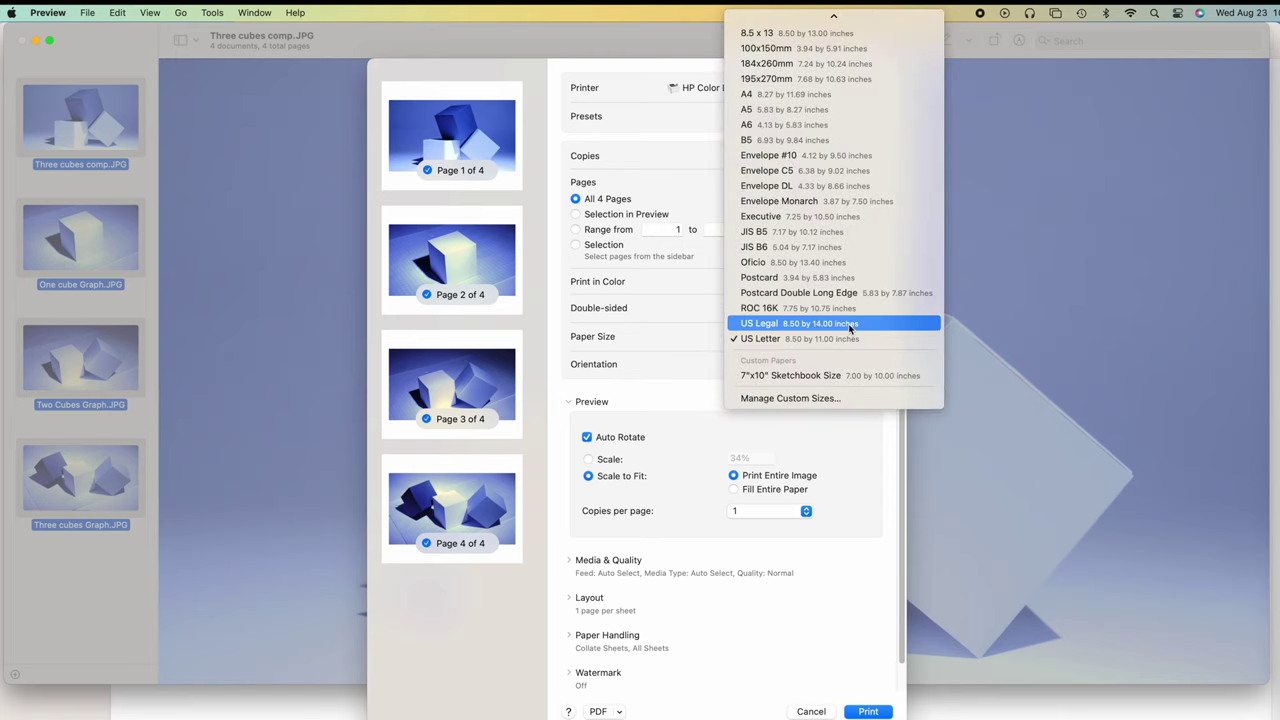
{"action": "left_click", "coordinate": [851, 324]}
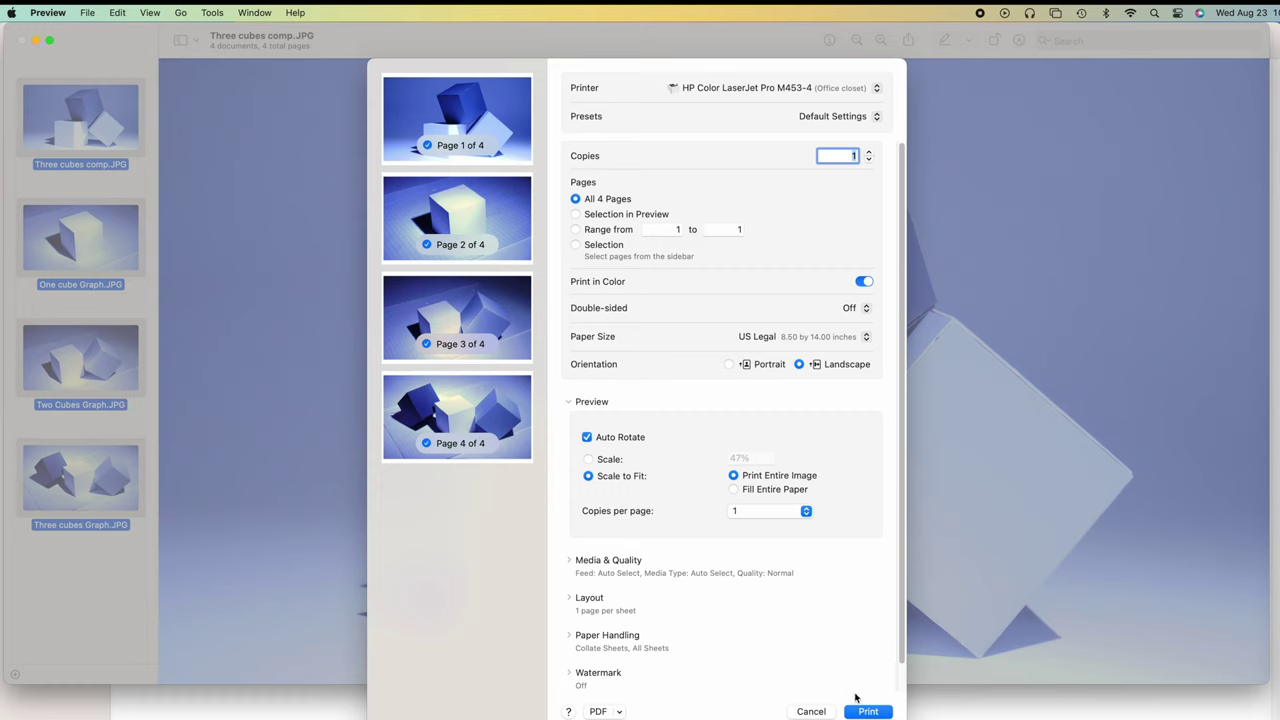
{"action": "left_click", "coordinate": [619, 712]}
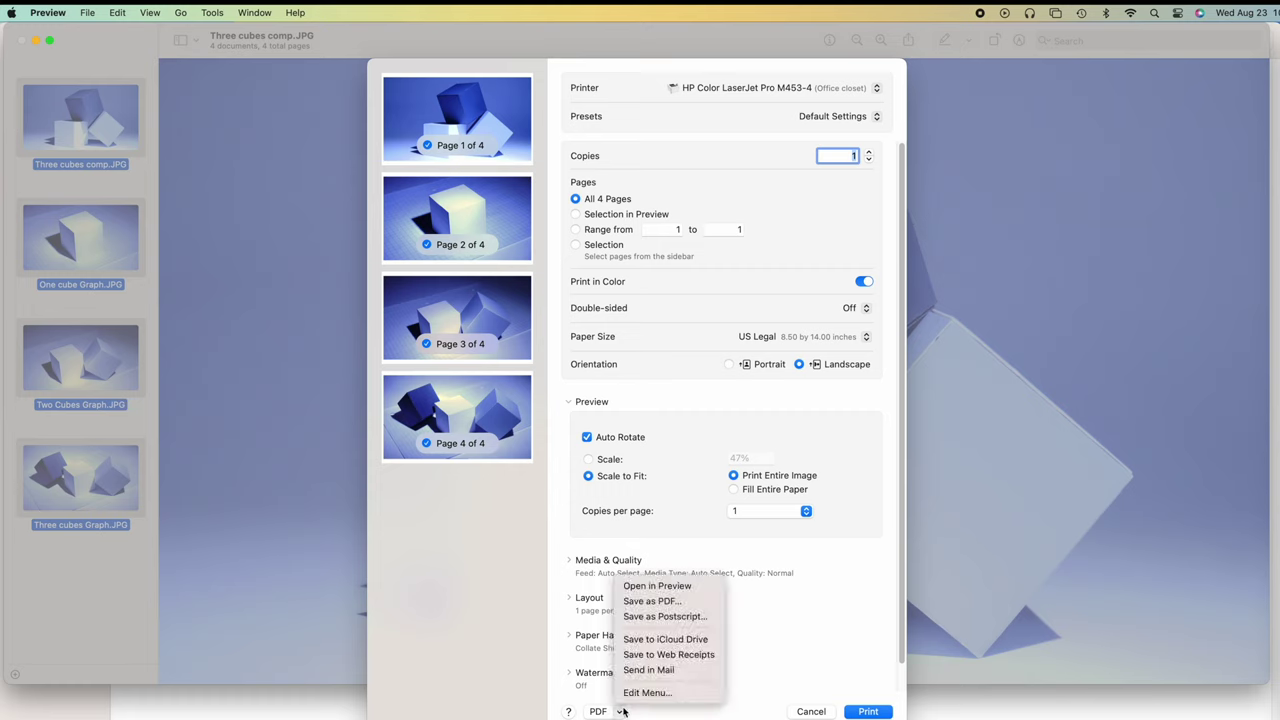
- Save the US Legal print as 'Multi page legal format.pdf' and minimize Preview
{"action": "left_click", "coordinate": [652, 601]}
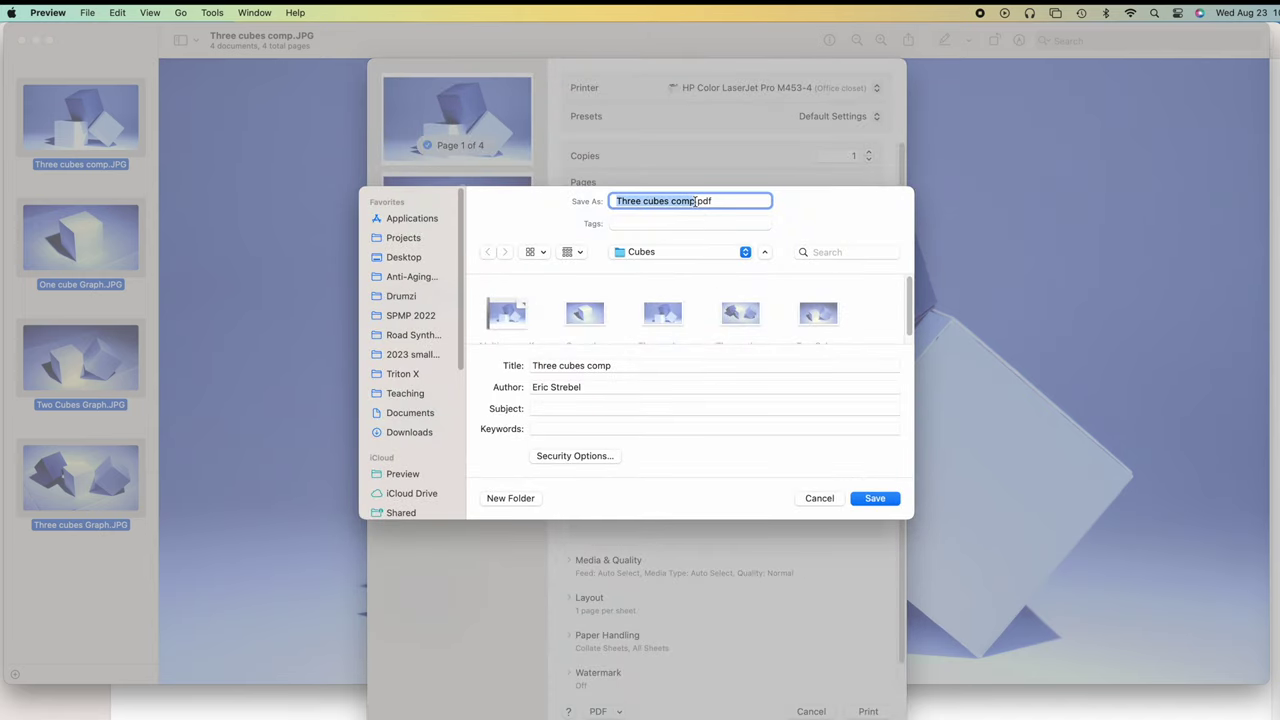
{"action": "left_click_drag", "start_coordinate": [696, 201], "coordinate": [604, 204]}
{"action": "type", "text": "Multi page legal format"}
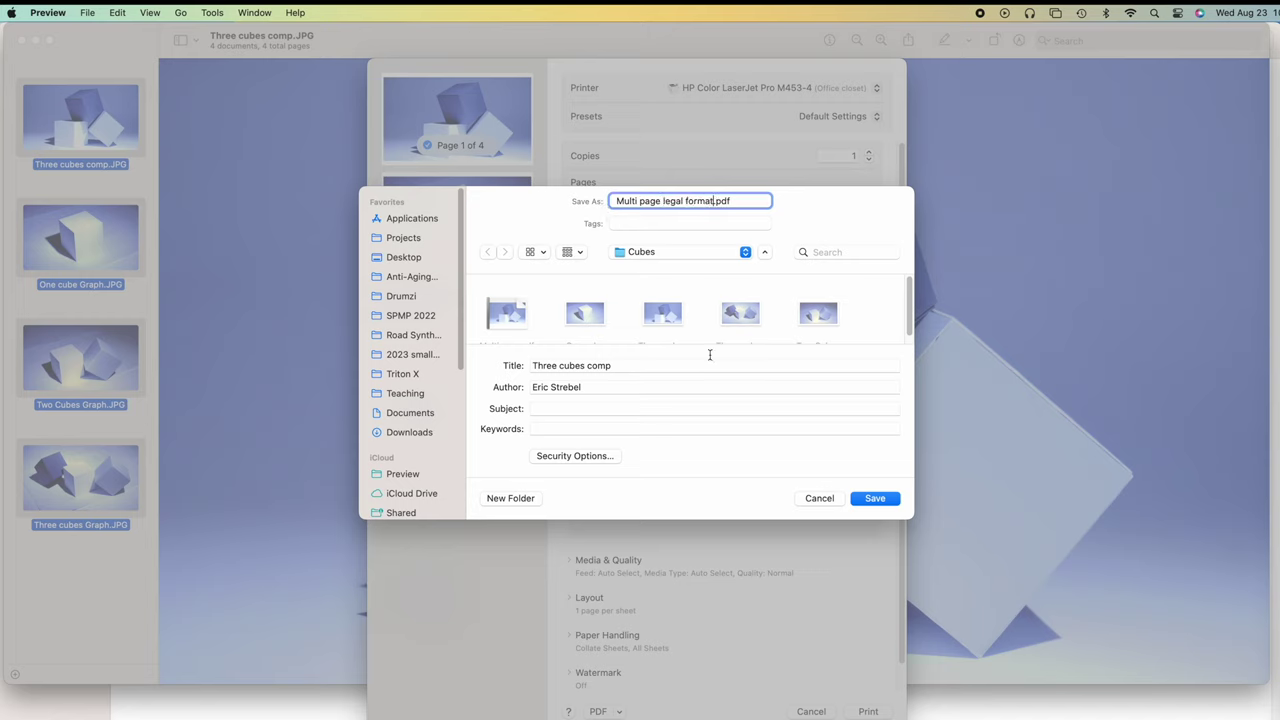
{"action": "left_click", "coordinate": [874, 498]}
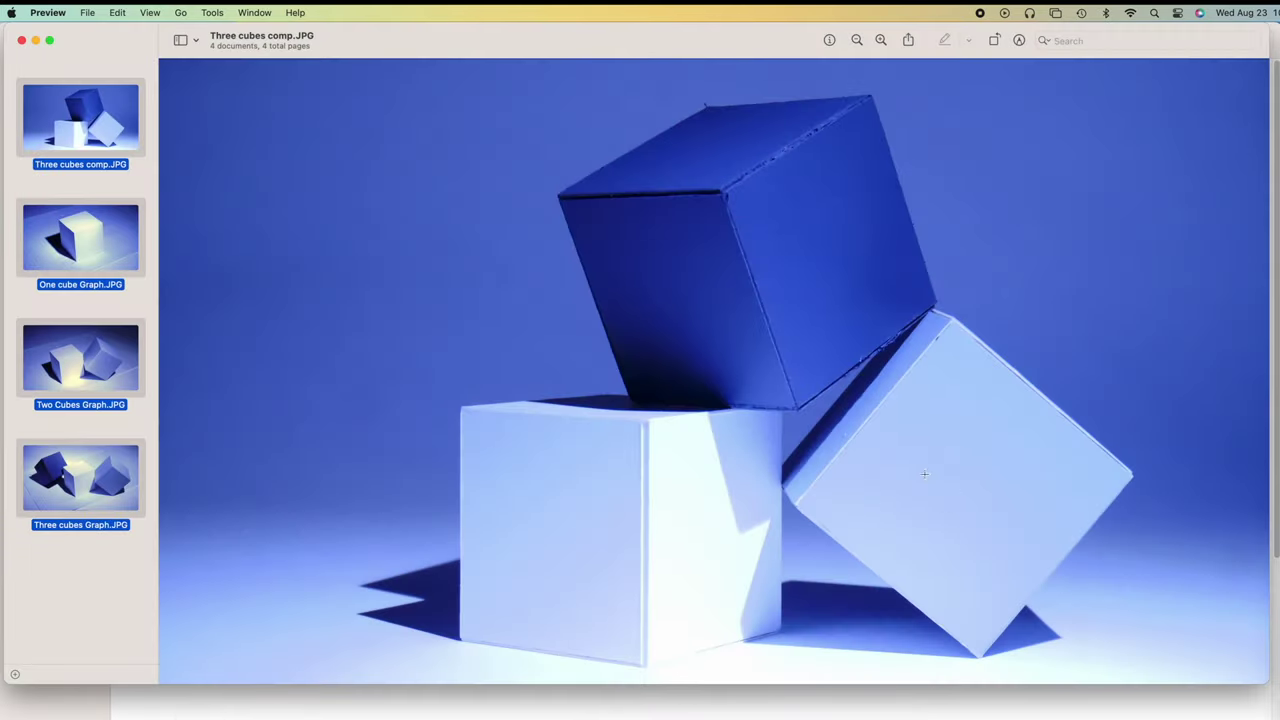
{"action": "left_click", "coordinate": [36, 40]}
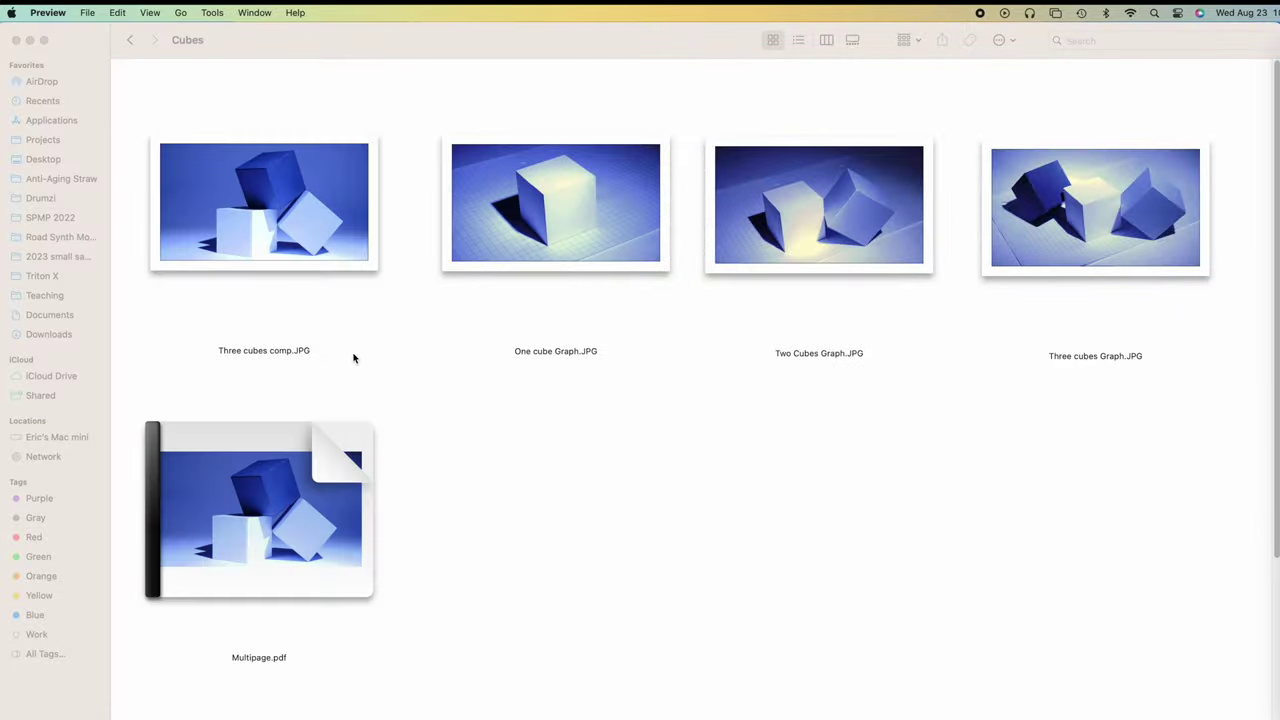
{"action": "scroll", "coordinate": [354, 360], "scroll_direction": "down", "scroll_amount": 5}
{"action": "left_click_drag", "start_coordinate": [288, 574], "coordinate": [550, 262]}
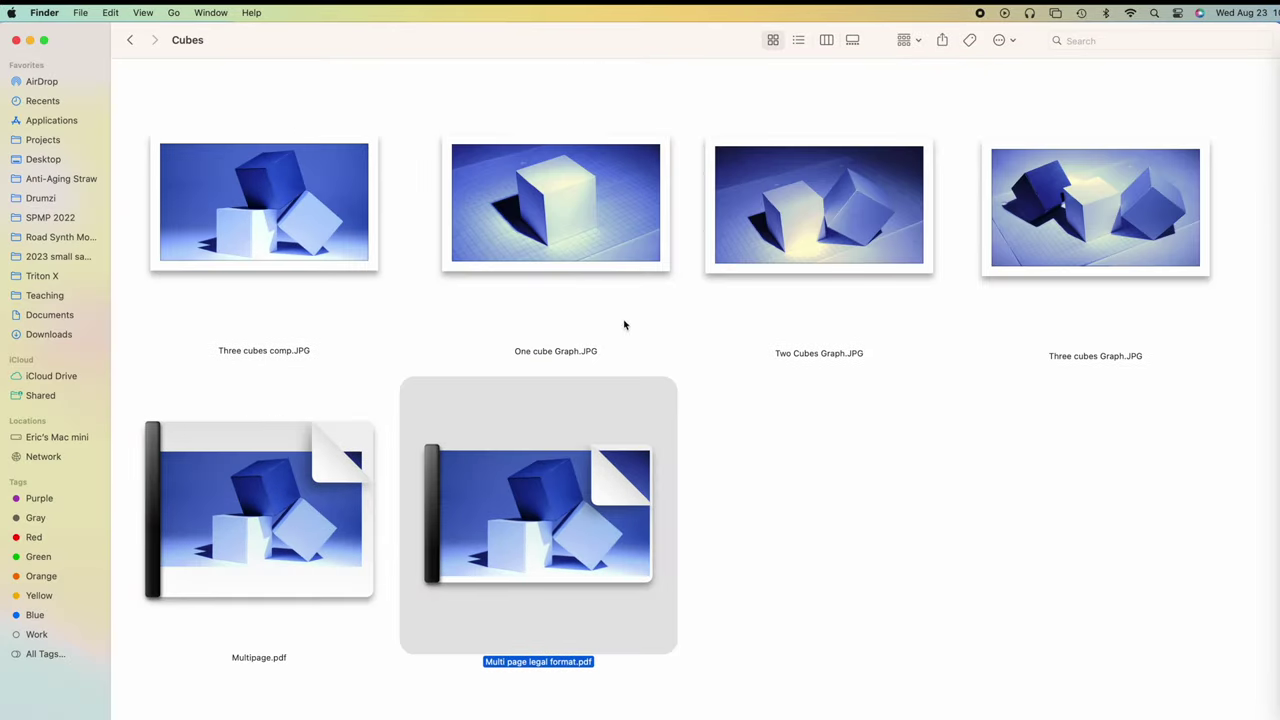
{"action": "left_click", "coordinate": [771, 498]}
{"action": "mouse_move", "coordinate": [559, 500]}
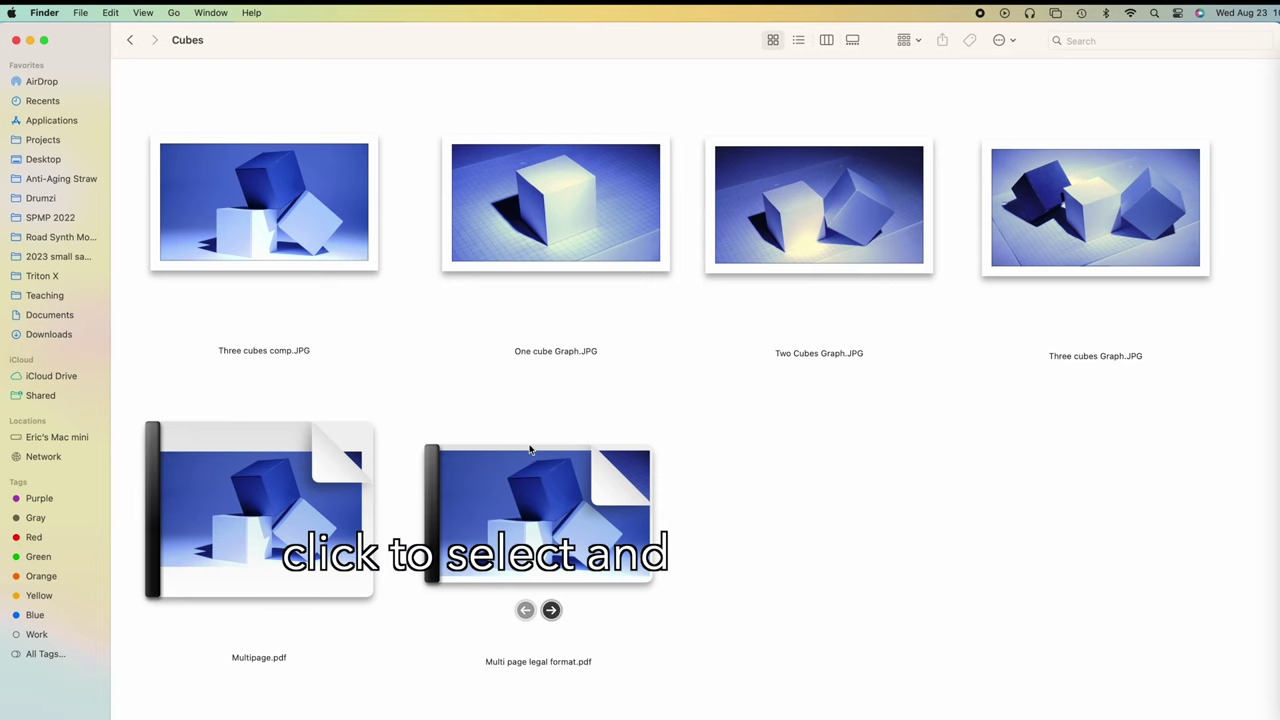
{"action": "left_click", "coordinate": [559, 500]}
{"action": "key", "text": "space"}
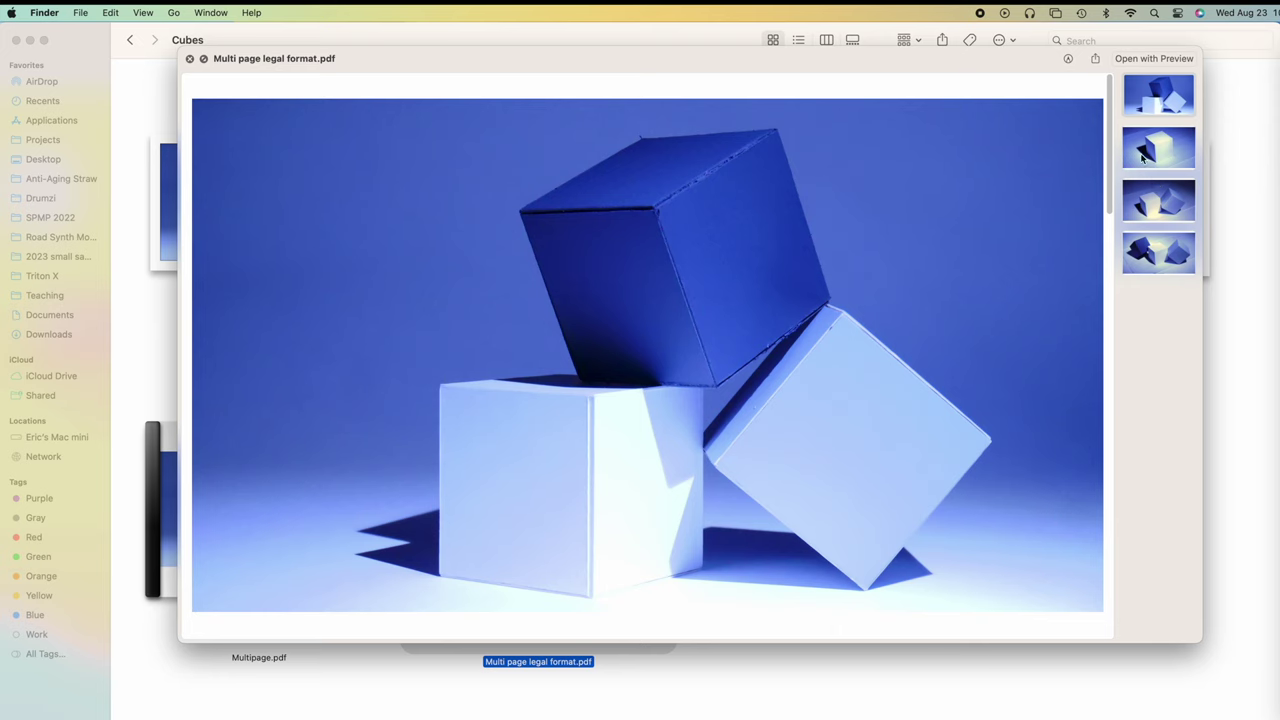
{"action": "scroll", "coordinate": [1013, 378], "scroll_direction": "down", "scroll_amount": 1}
{"action": "scroll", "coordinate": [1013, 378], "scroll_direction": "down", "scroll_amount": 10}
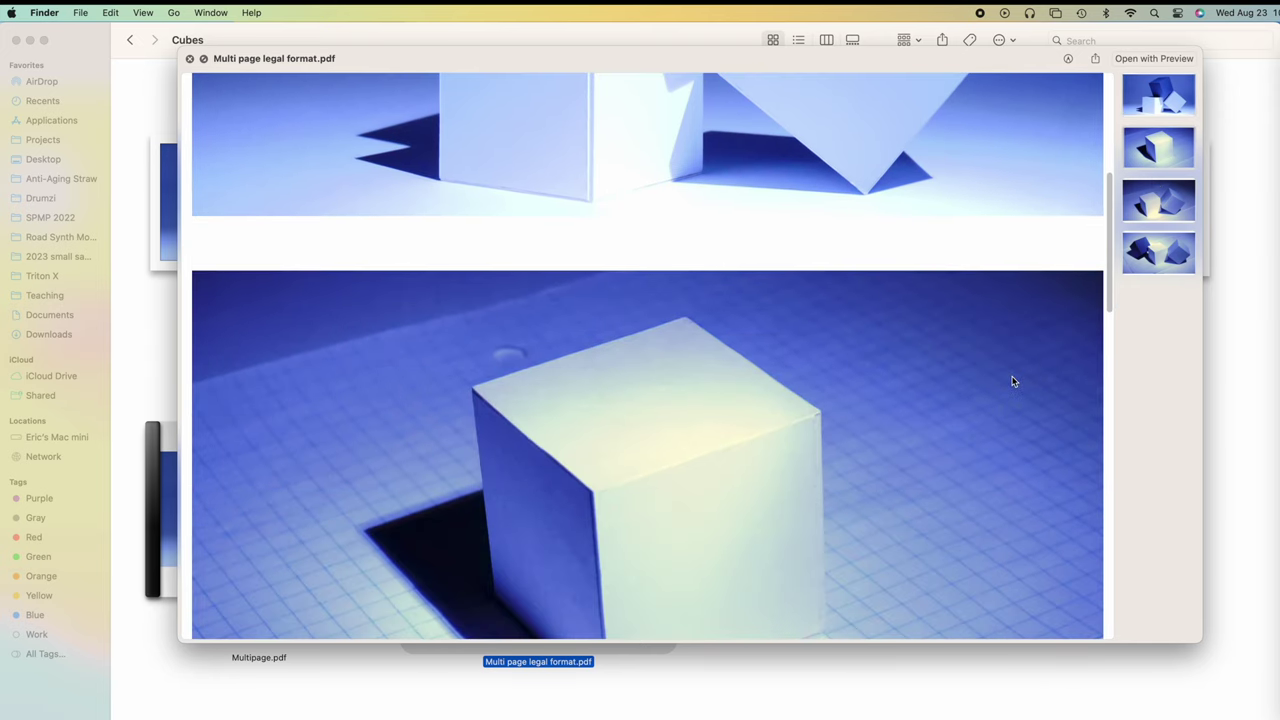
{"action": "scroll", "coordinate": [1013, 376], "scroll_direction": "down", "scroll_amount": 15}
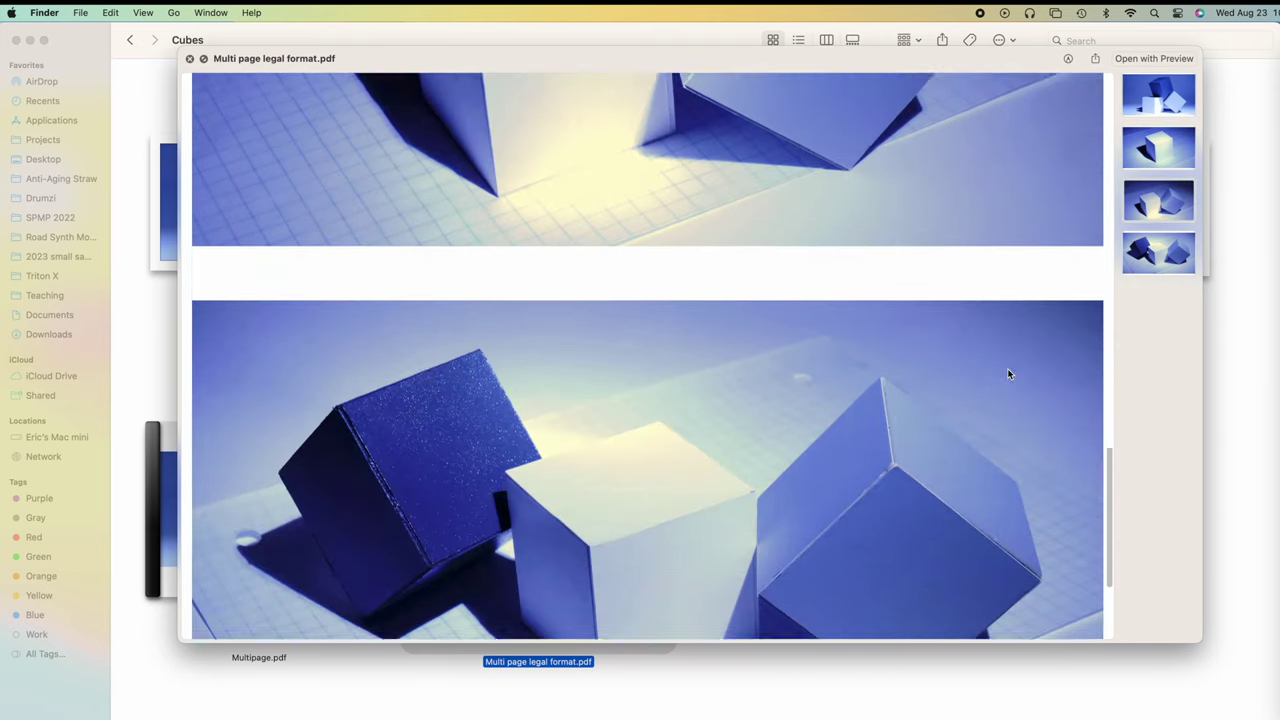
{"action": "key", "text": "space"}
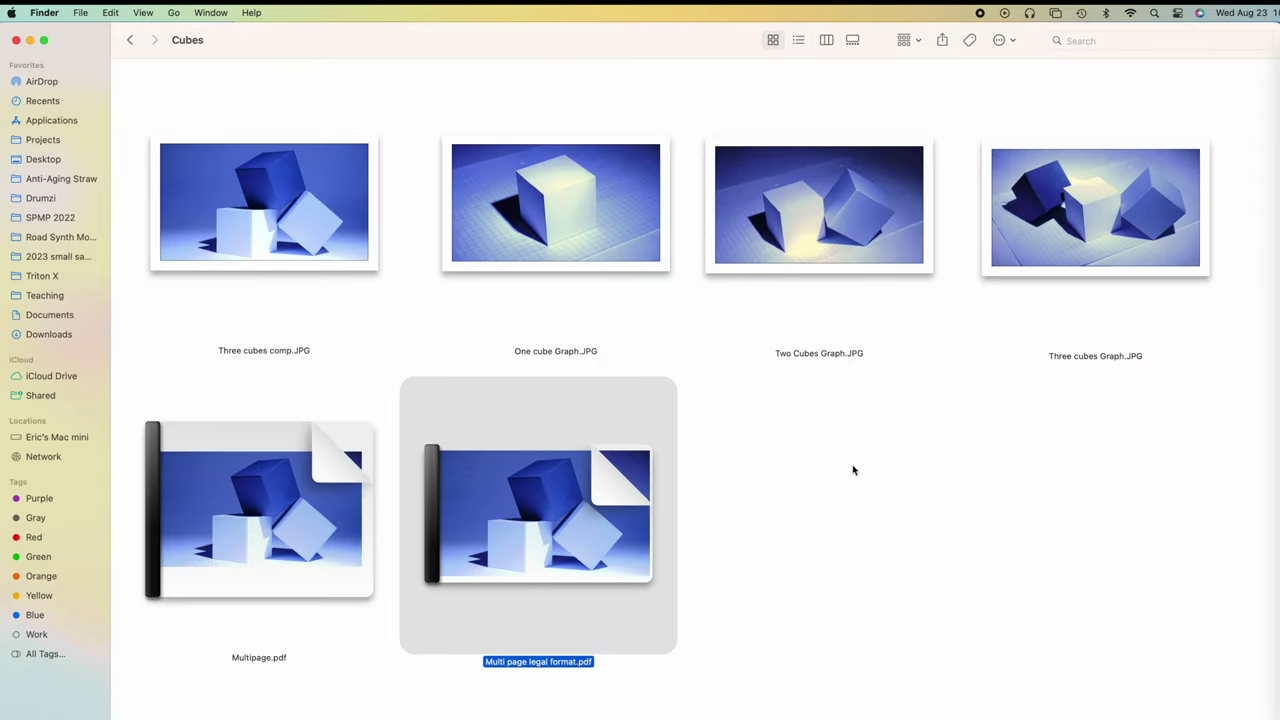
{"action": "left_click", "coordinate": [701, 500]}
{"action": "double_click", "coordinate": [558, 494]}
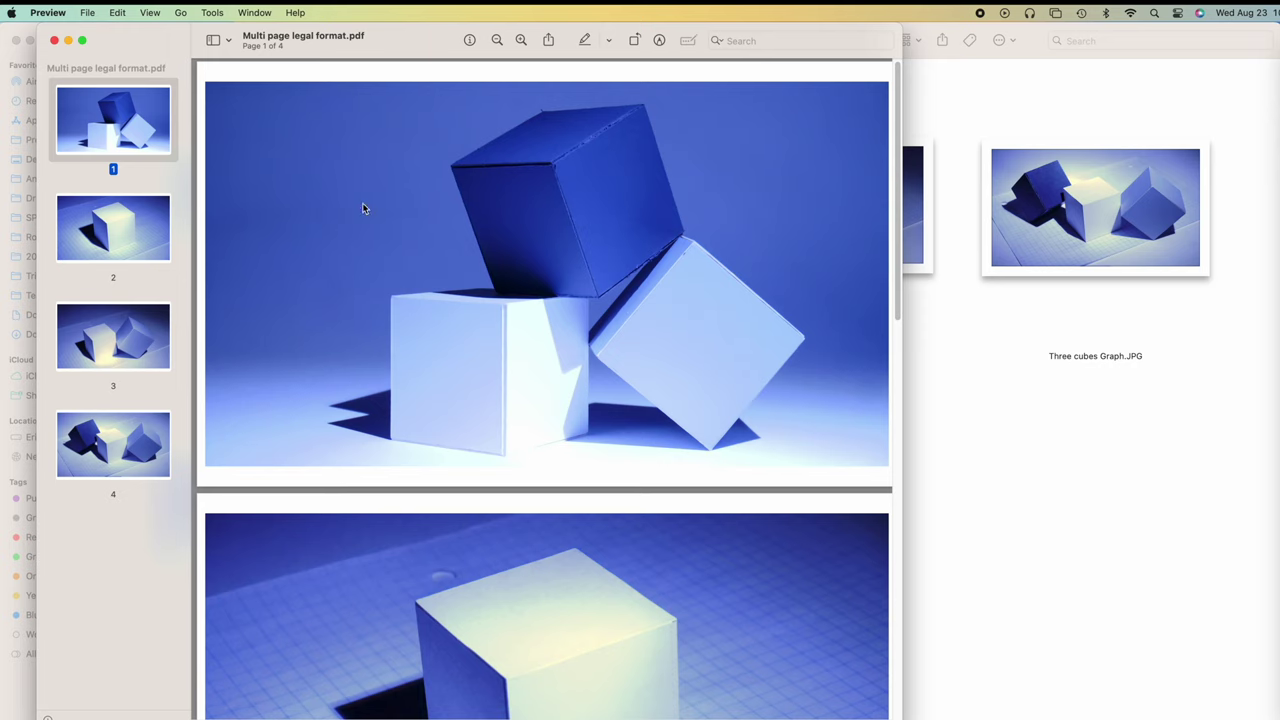
{"action": "scroll", "coordinate": [356, 208], "scroll_direction": "down", "scroll_amount": 2}
{"action": "scroll", "coordinate": [355, 205], "scroll_direction": "down", "scroll_amount": 3}
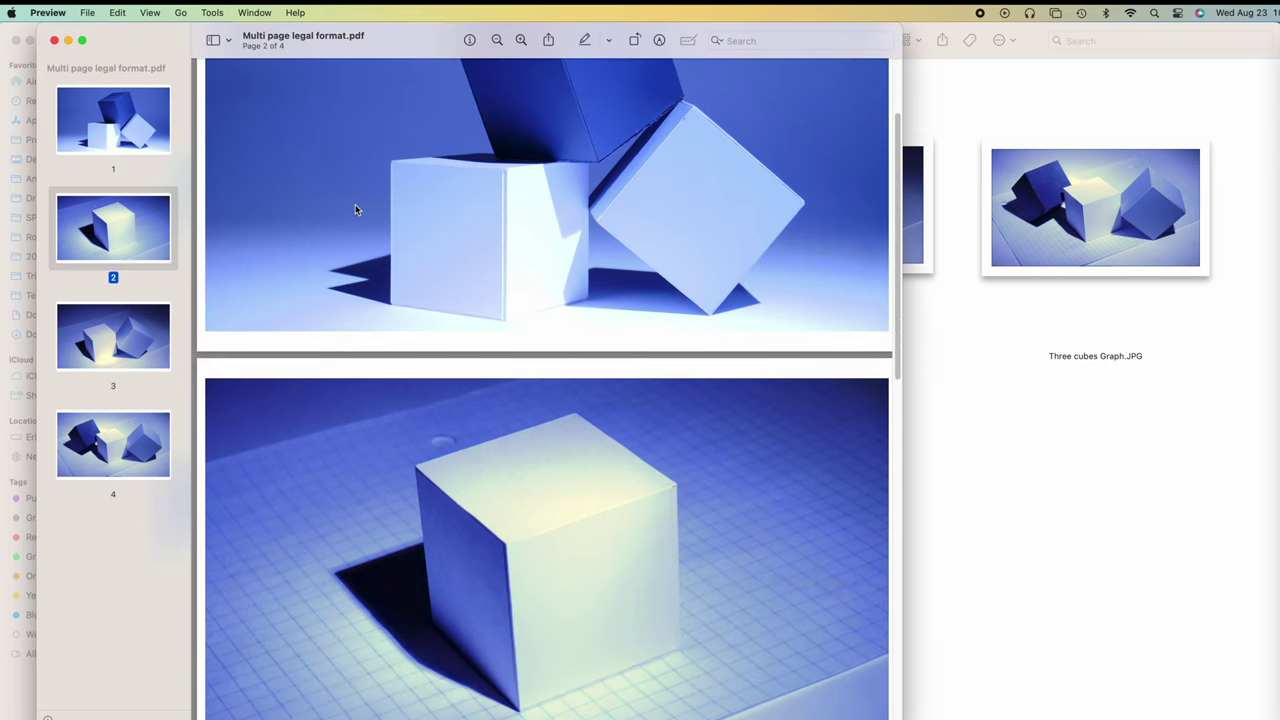
{"action": "scroll", "coordinate": [704, 350], "scroll_direction": "down", "scroll_amount": 3}
{"action": "scroll", "coordinate": [704, 350], "scroll_direction": "down", "scroll_amount": 10}
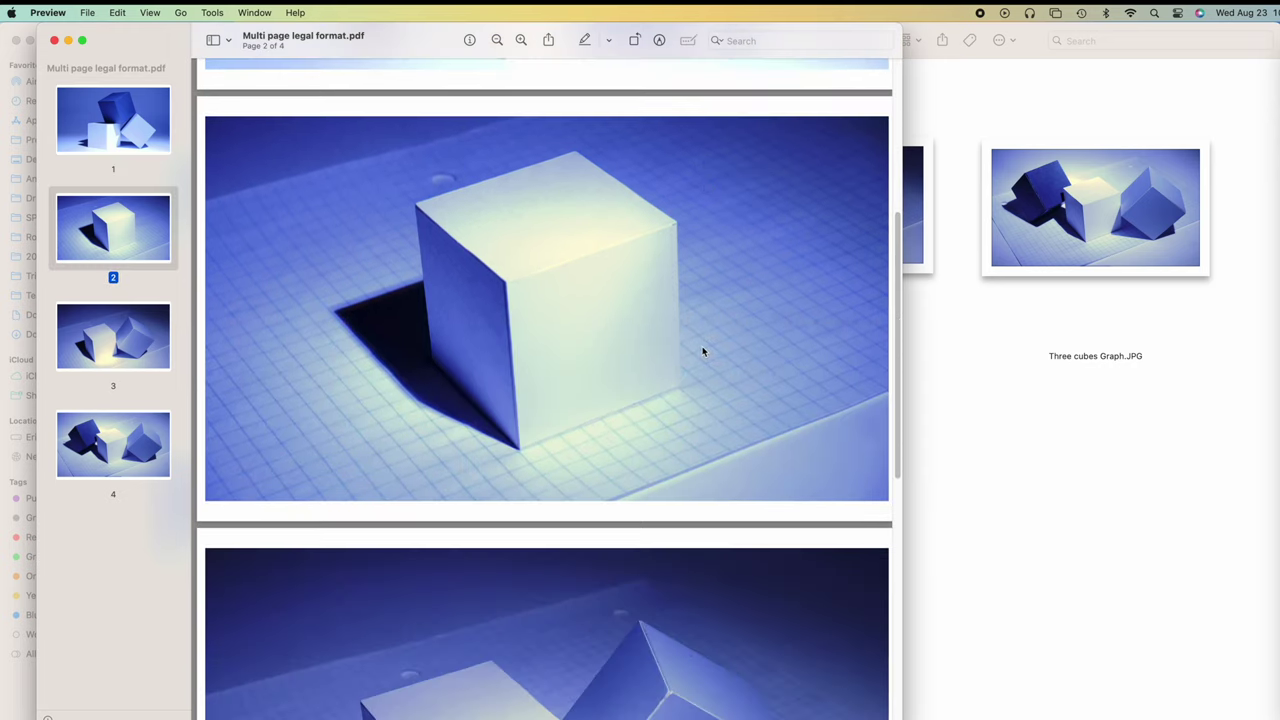
{"action": "scroll", "coordinate": [686, 400], "scroll_direction": "down", "scroll_amount": 1}
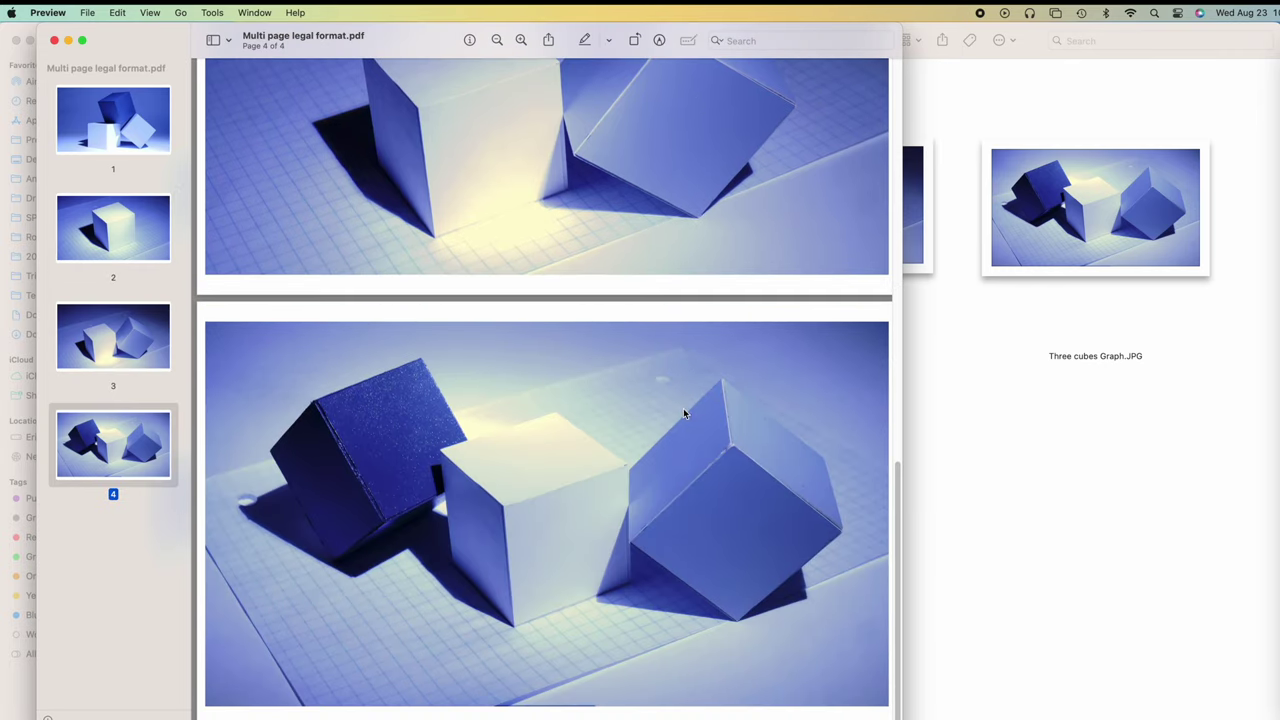
{"action": "scroll", "coordinate": [552, 390], "scroll_direction": "up", "scroll_amount": 15}
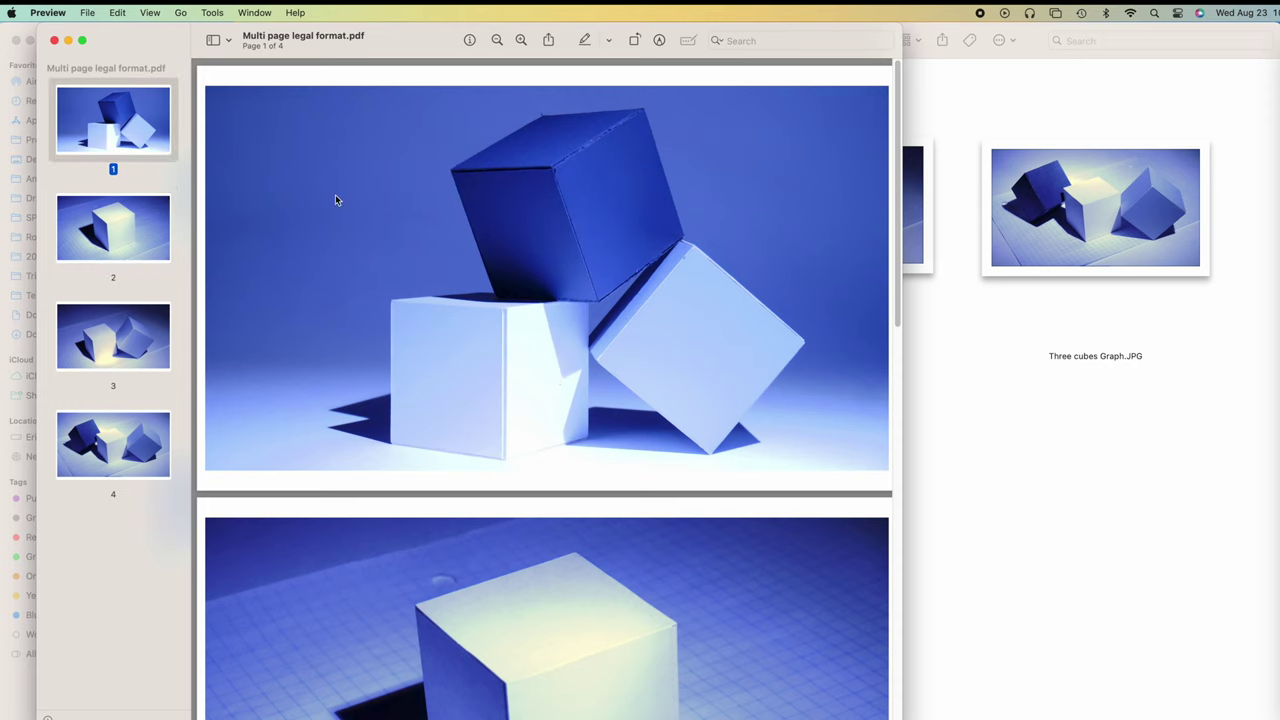
{"action": "left_click", "coordinate": [54, 40]}
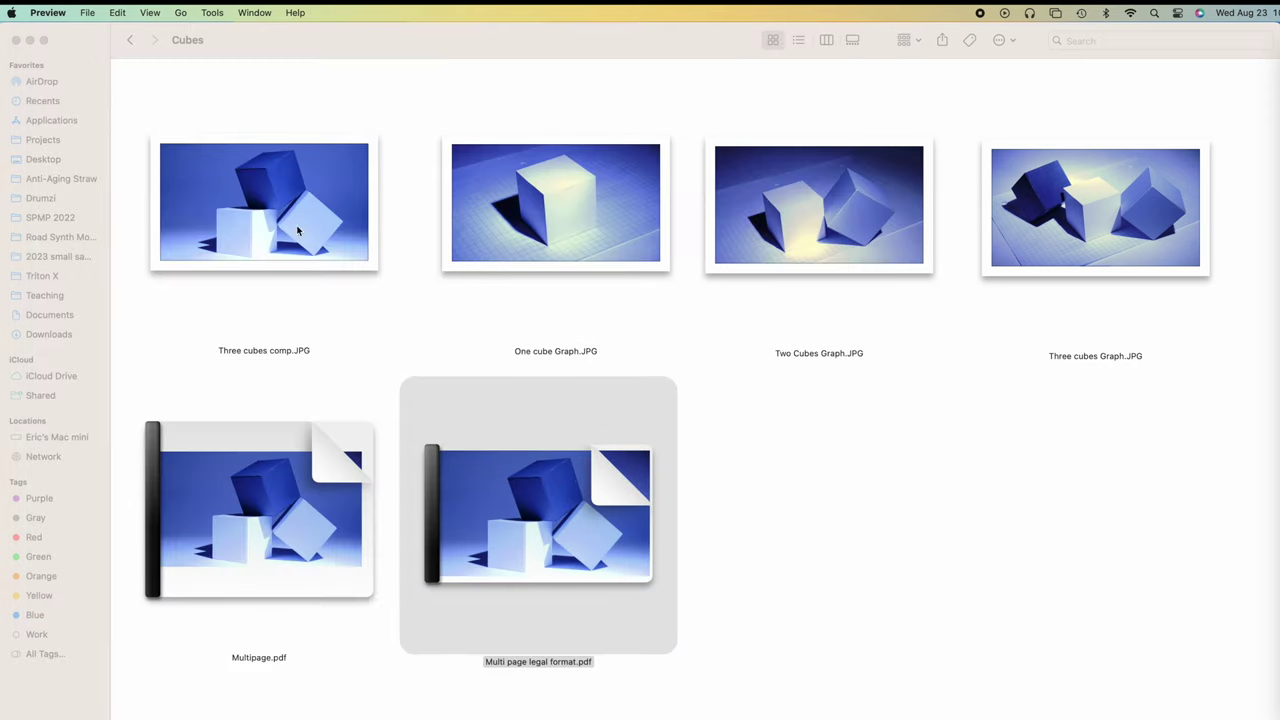
{"action": "left_click", "coordinate": [896, 542]}
- Move both PDFs lower in the Cubes folder, then open the four cube JPGs in Preview
{"action": "left_click_drag", "start_coordinate": [802, 408], "coordinate": [249, 527]}
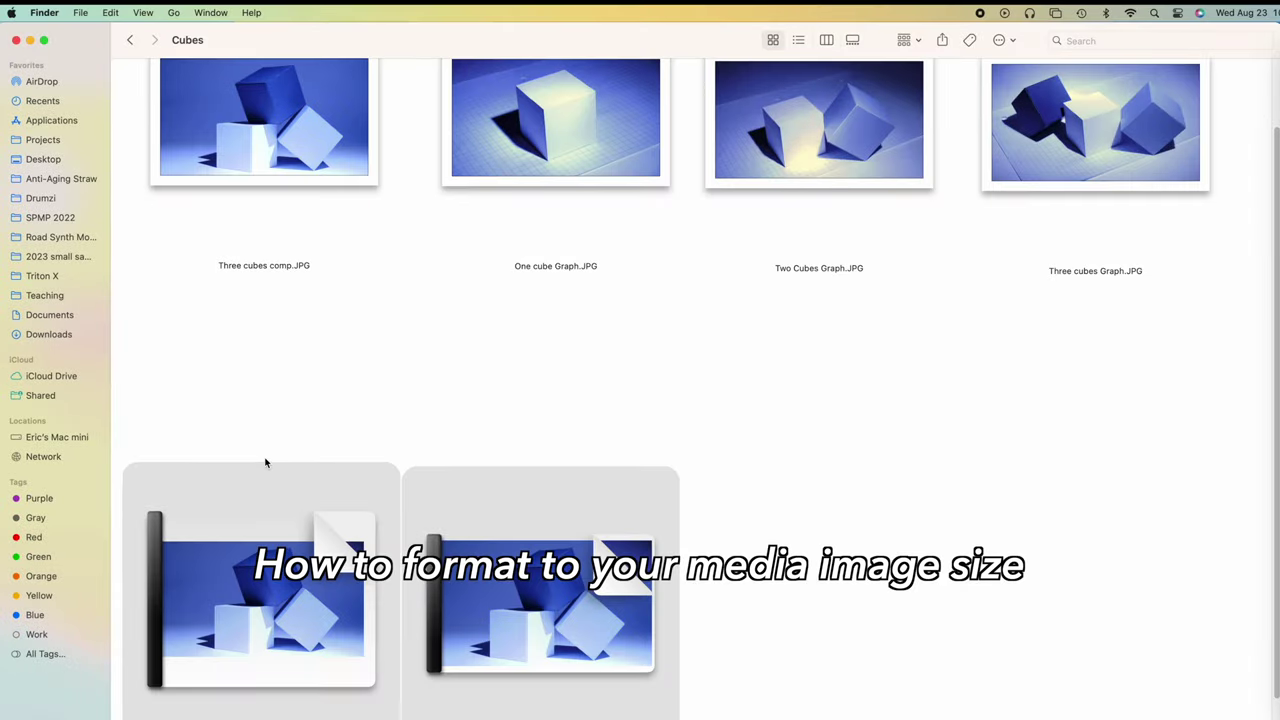
{"action": "scroll", "coordinate": [265, 462], "scroll_direction": "down", "scroll_amount": 1}
{"action": "left_click_drag", "start_coordinate": [255, 483], "coordinate": [255, 612]}
{"action": "left_click", "coordinate": [318, 382]}
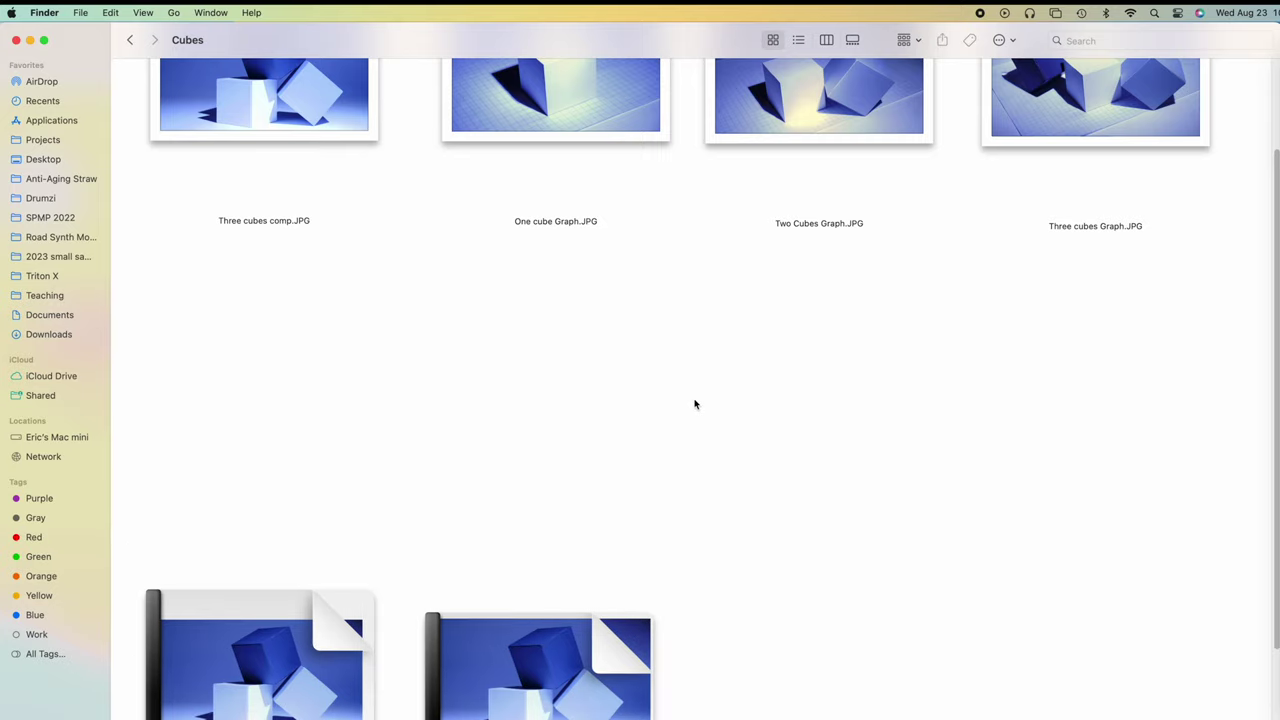
{"action": "scroll", "coordinate": [696, 405], "scroll_direction": "up", "scroll_amount": 3}
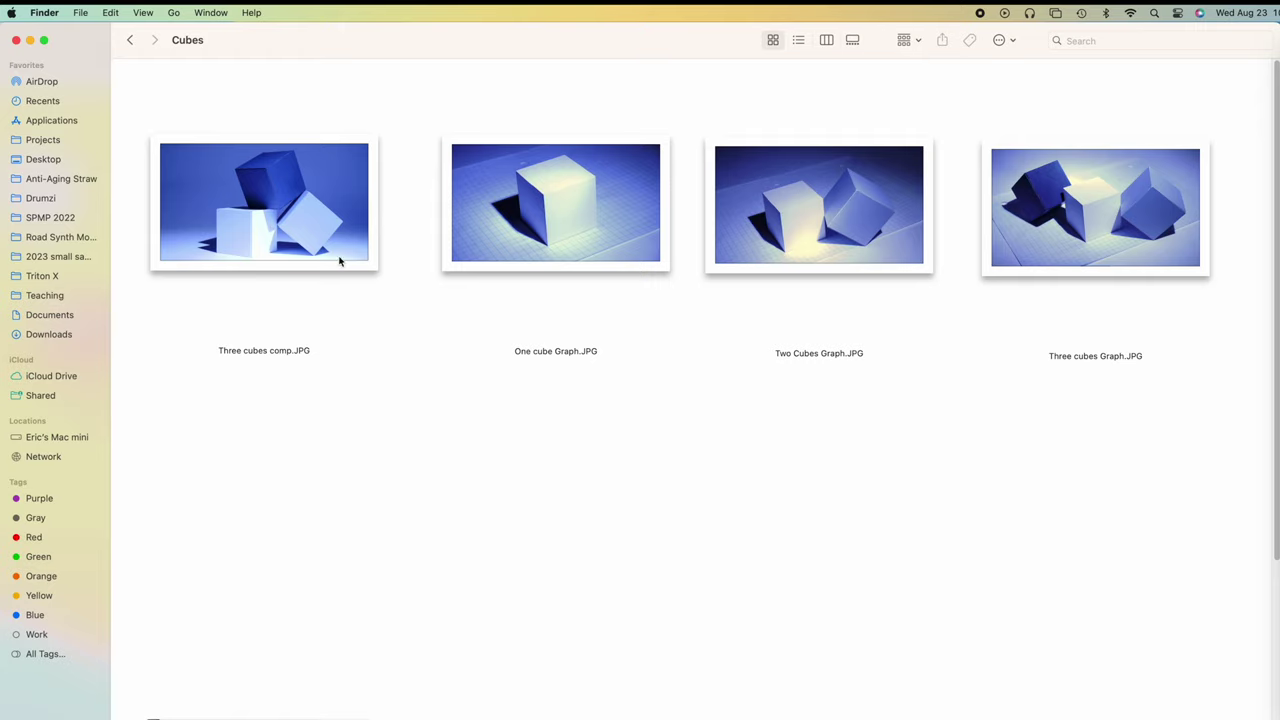
{"action": "key", "text": "super+a"}
{"action": "key", "text": "super+o"}
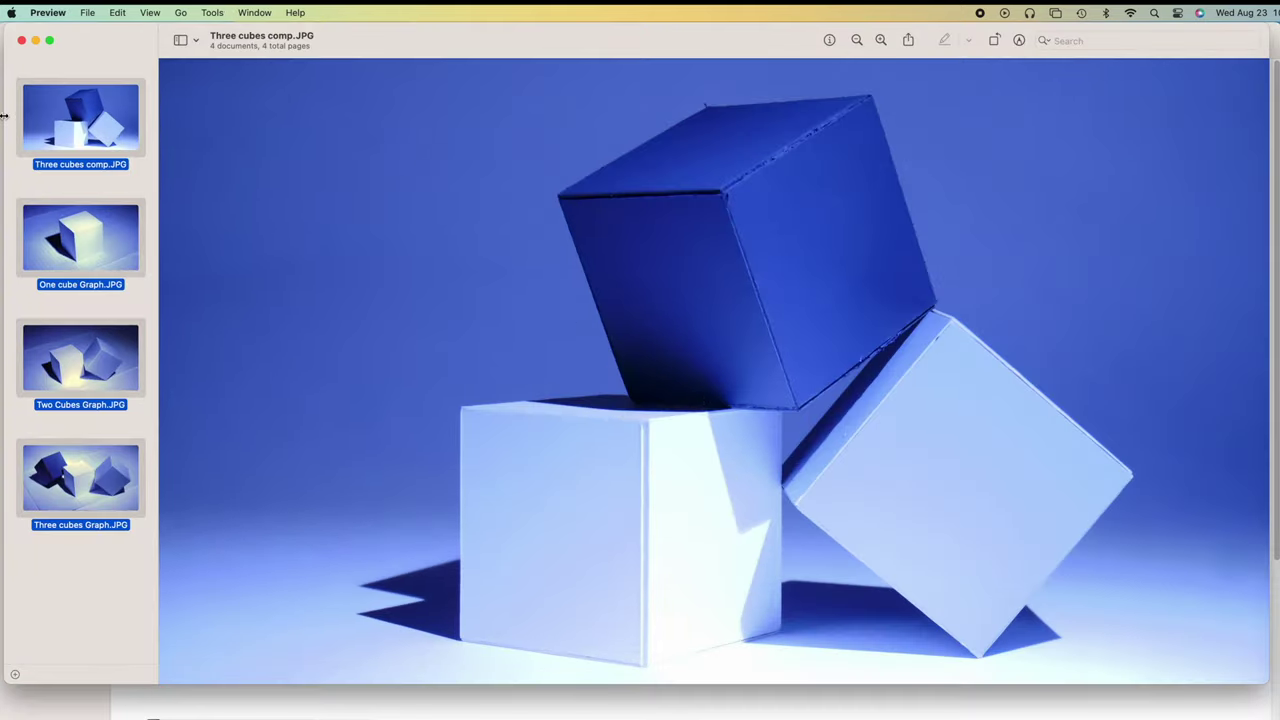
- Open Three cubes comp.JPG alone and export it as 'Three cubes comp.pdf'
{"action": "left_click", "coordinate": [21, 41]}
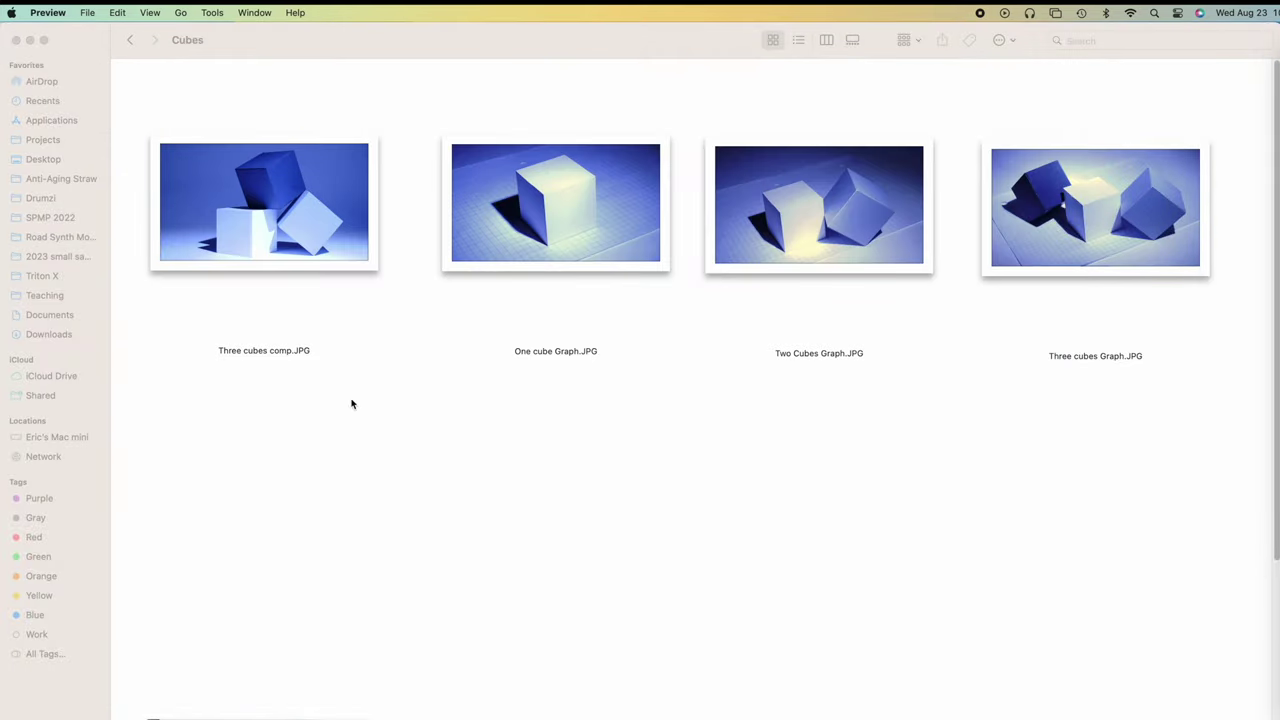
{"action": "double_click", "coordinate": [260, 191]}
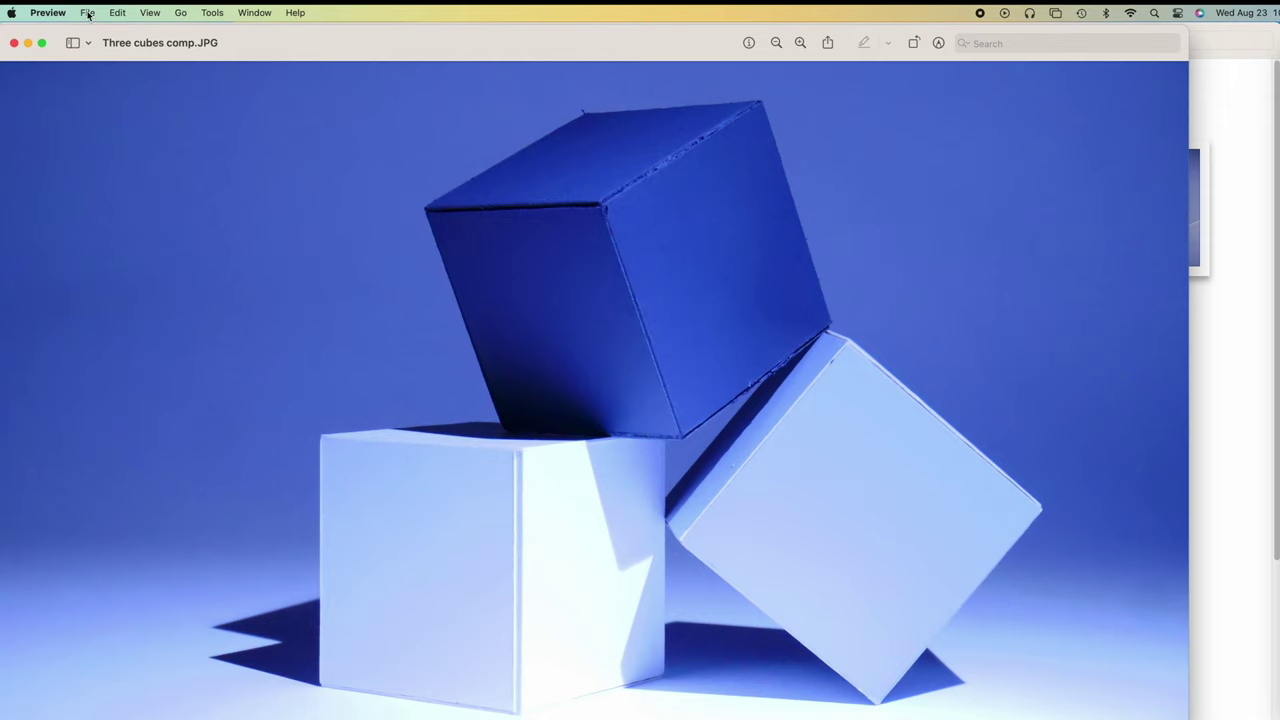
{"action": "left_click", "coordinate": [88, 13]}
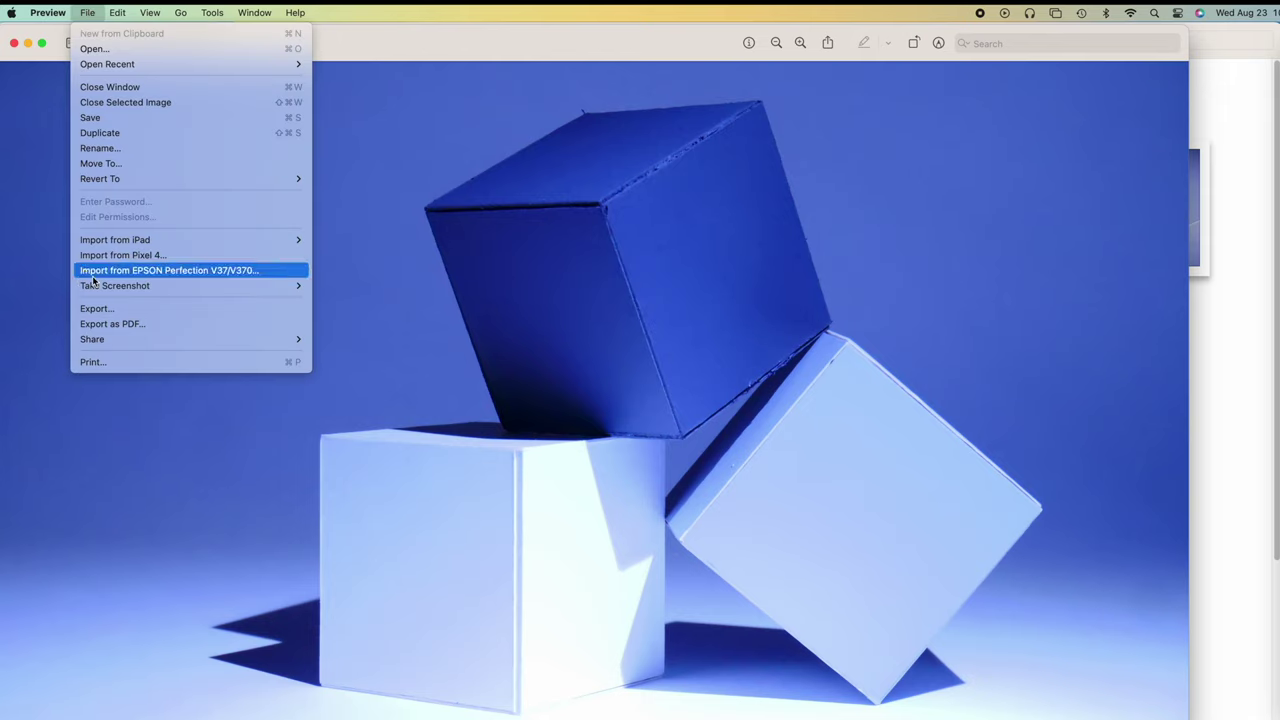
{"action": "left_click", "coordinate": [119, 326]}
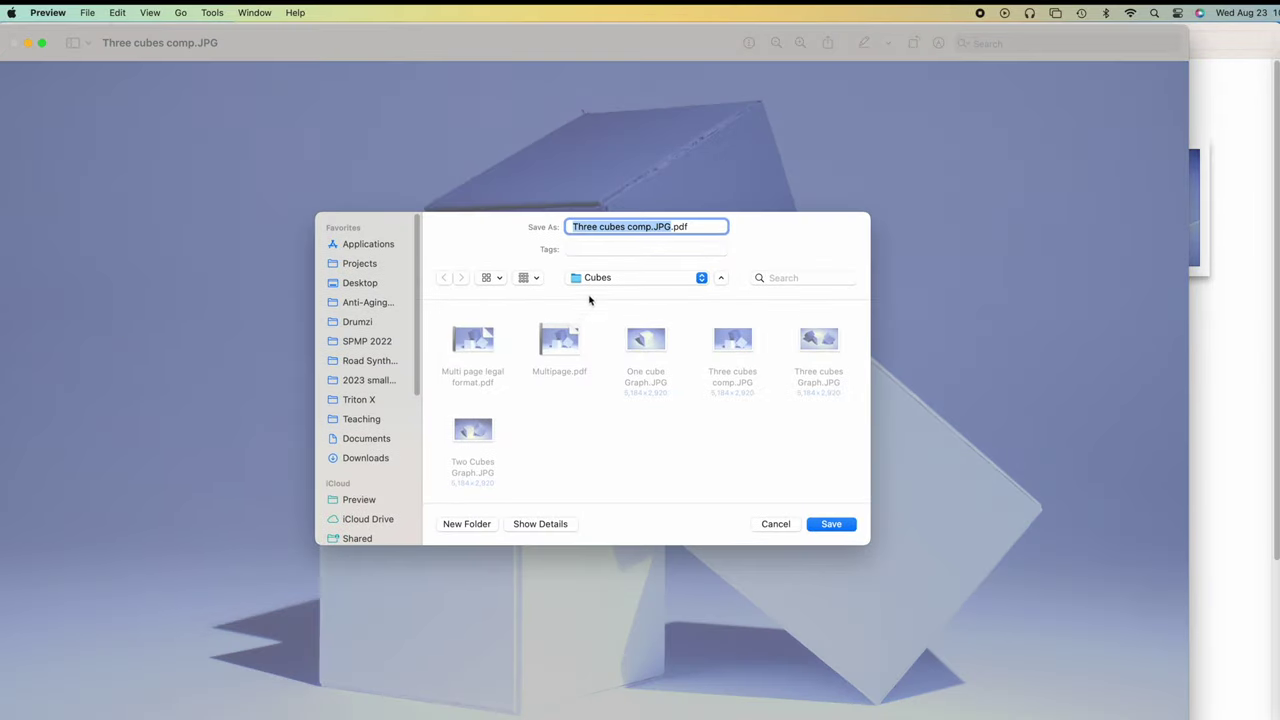
{"action": "left_click", "coordinate": [670, 227]}
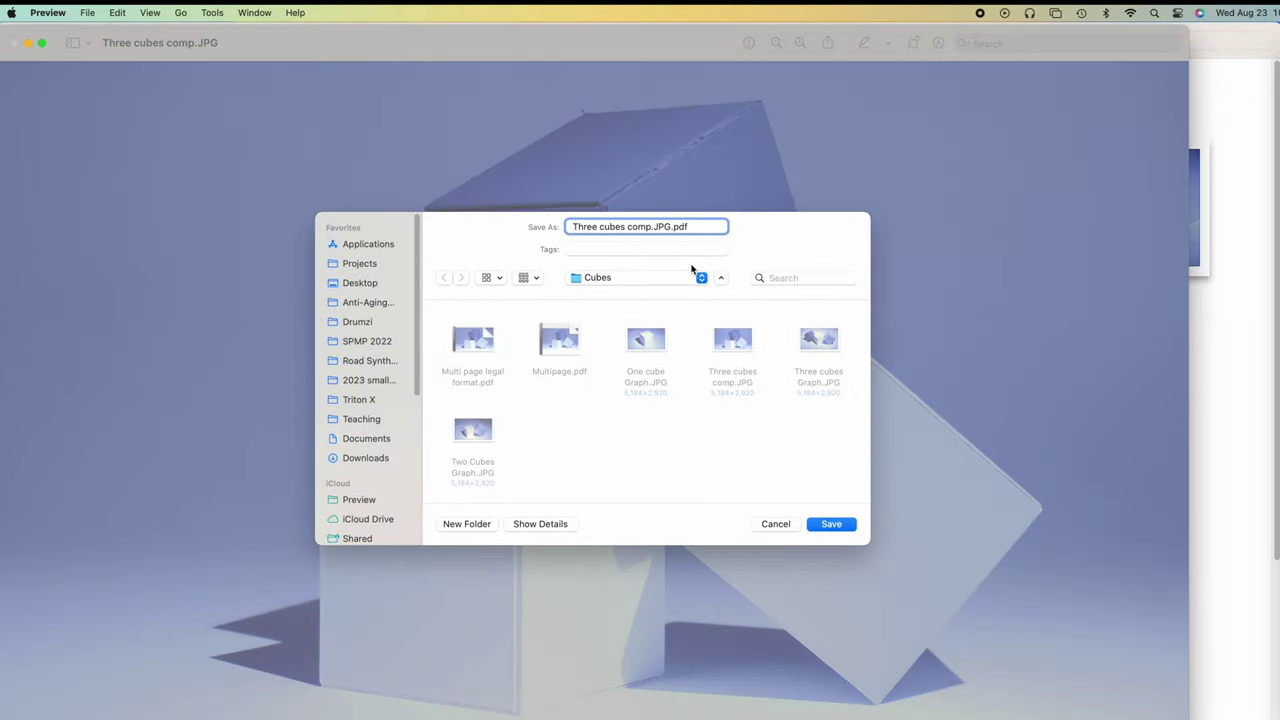
{"action": "key", "text": "BackSpace"}
{"action": "key", "text": "BackSpace"}
{"action": "key", "text": "BackSpace"}
{"action": "key", "text": "BackSpace"}
- Save the export as Three cubes comp.pdf and minimize Preview to reveal the Cubes folder
{"action": "left_click", "coordinate": [836, 526]}
{"action": "left_click", "coordinate": [28, 42]}
{"action": "scroll", "coordinate": [577, 357], "scroll_direction": "down", "scroll_amount": 5}
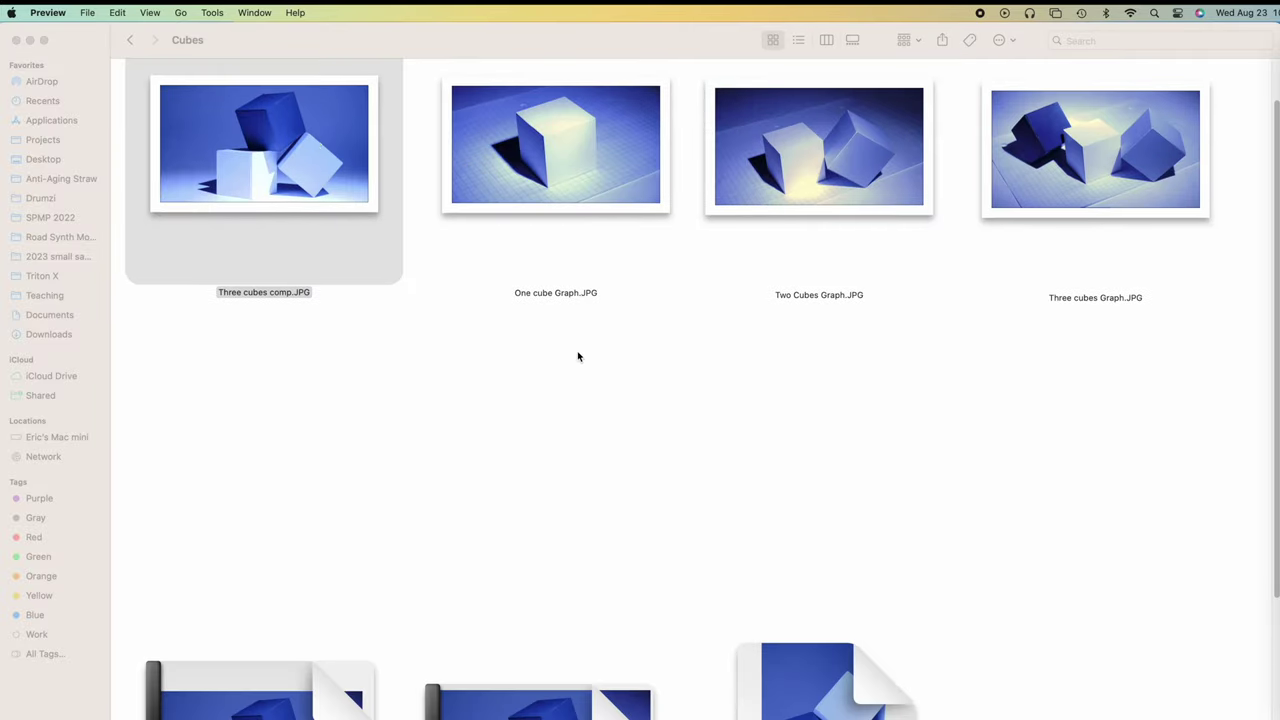
{"action": "left_click_drag", "start_coordinate": [806, 553], "coordinate": [388, 245]}
{"action": "scroll", "coordinate": [626, 294], "scroll_direction": "up", "scroll_amount": 2}
{"action": "scroll", "coordinate": [626, 294], "scroll_direction": "up", "scroll_amount": 3}
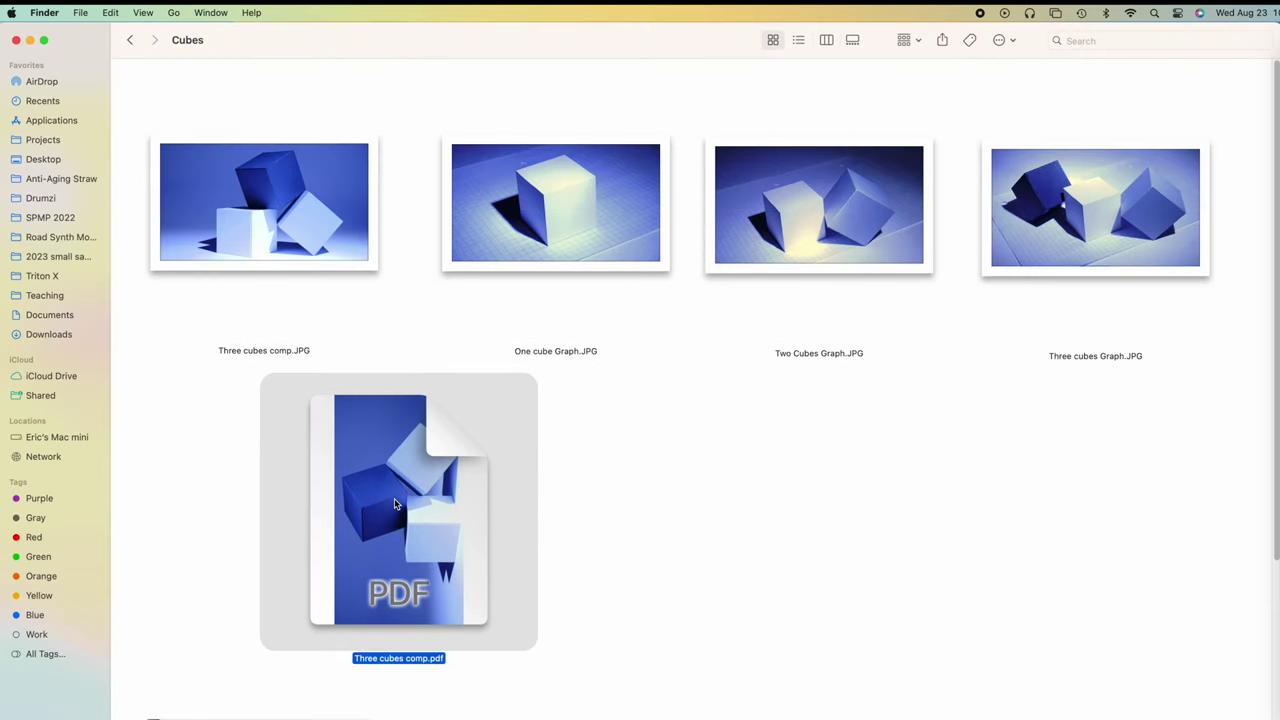
- Inspect Three cubes comp.pdf, which came out portrait with white margins, and delete it
{"action": "double_click", "coordinate": [394, 498]}
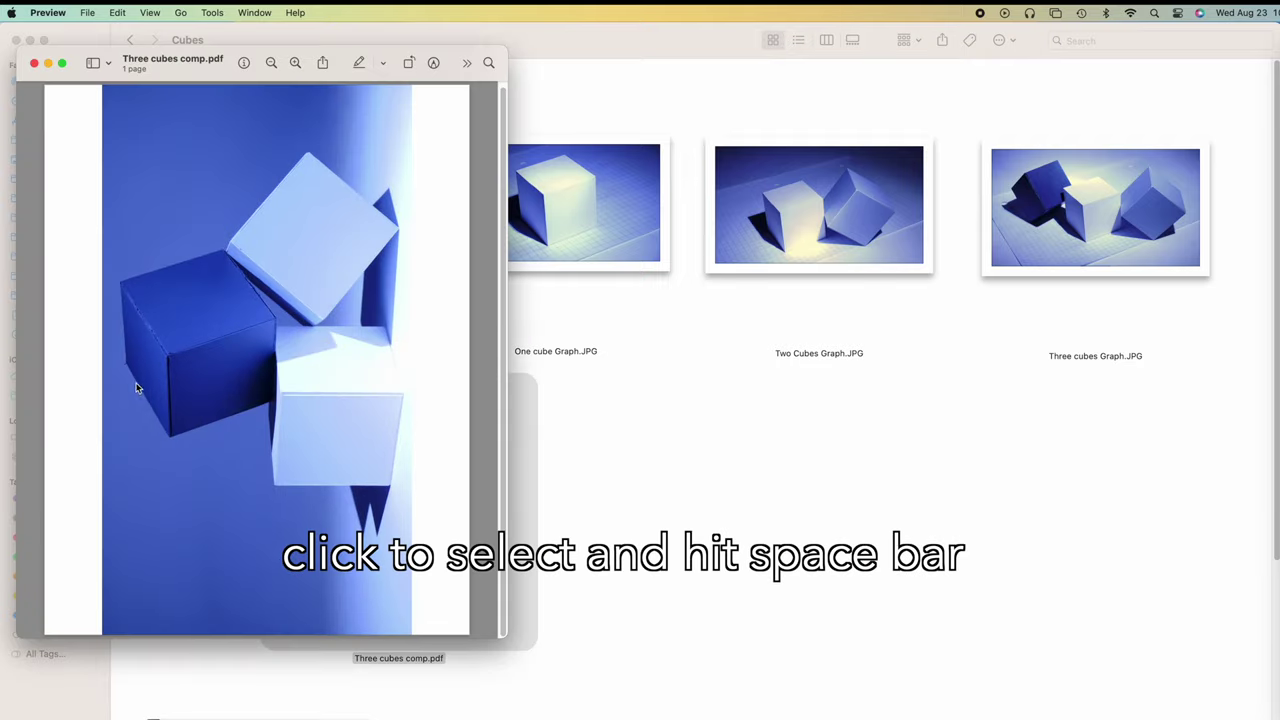
{"action": "left_click", "coordinate": [33, 63]}
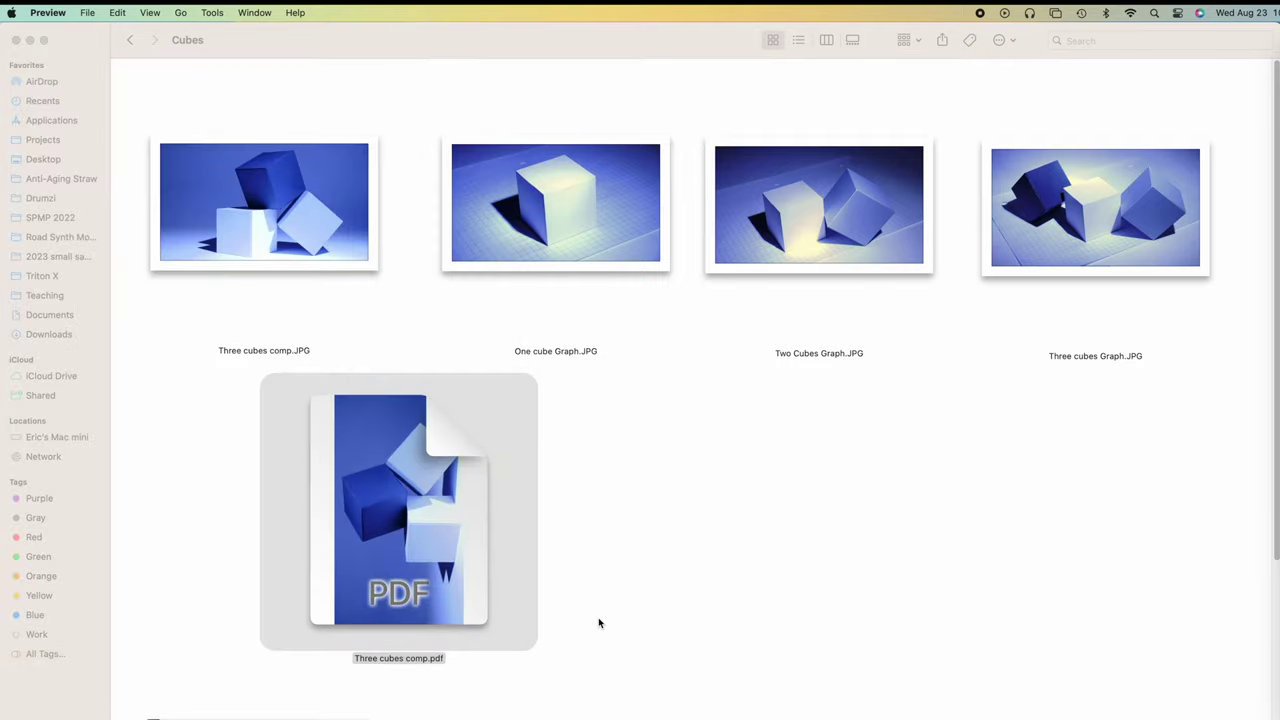
{"action": "left_click", "coordinate": [360, 548]}
{"action": "key", "text": "super+BackSpace"}
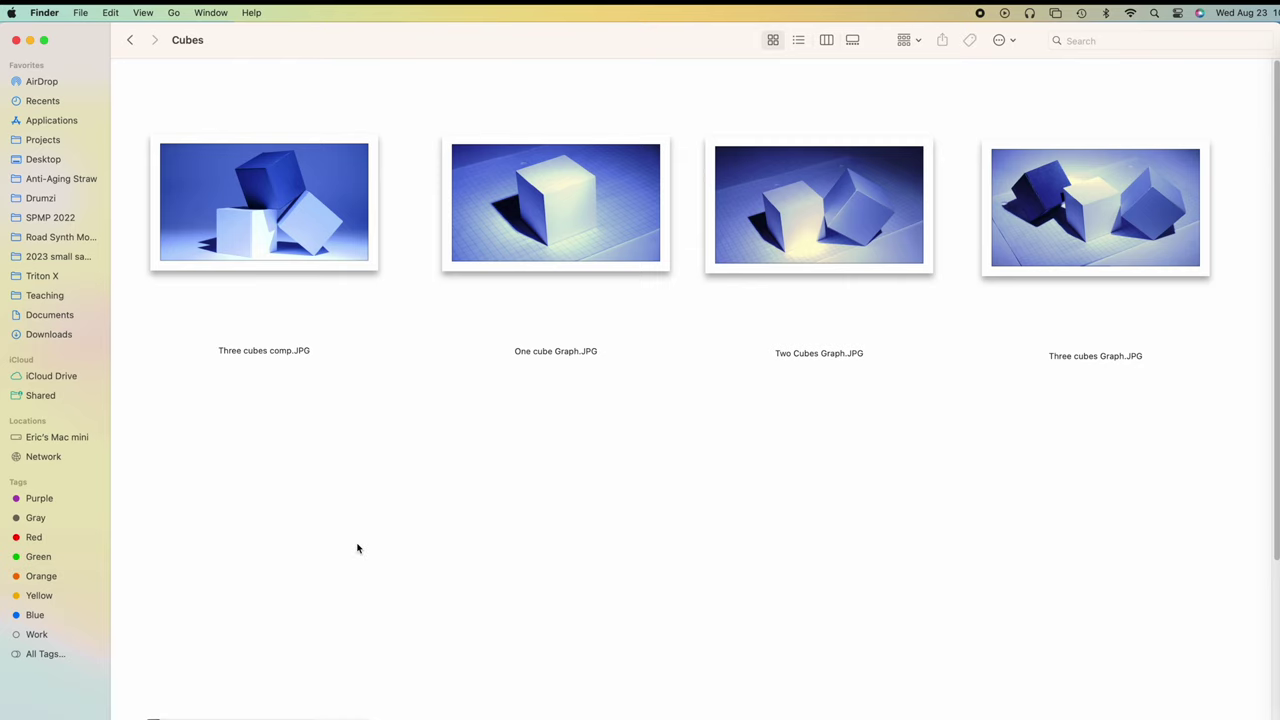
- Re-export Three cubes comp.JPG as a PDF named Three cubes comp.pdf, then close the image
{"action": "double_click", "coordinate": [264, 200]}
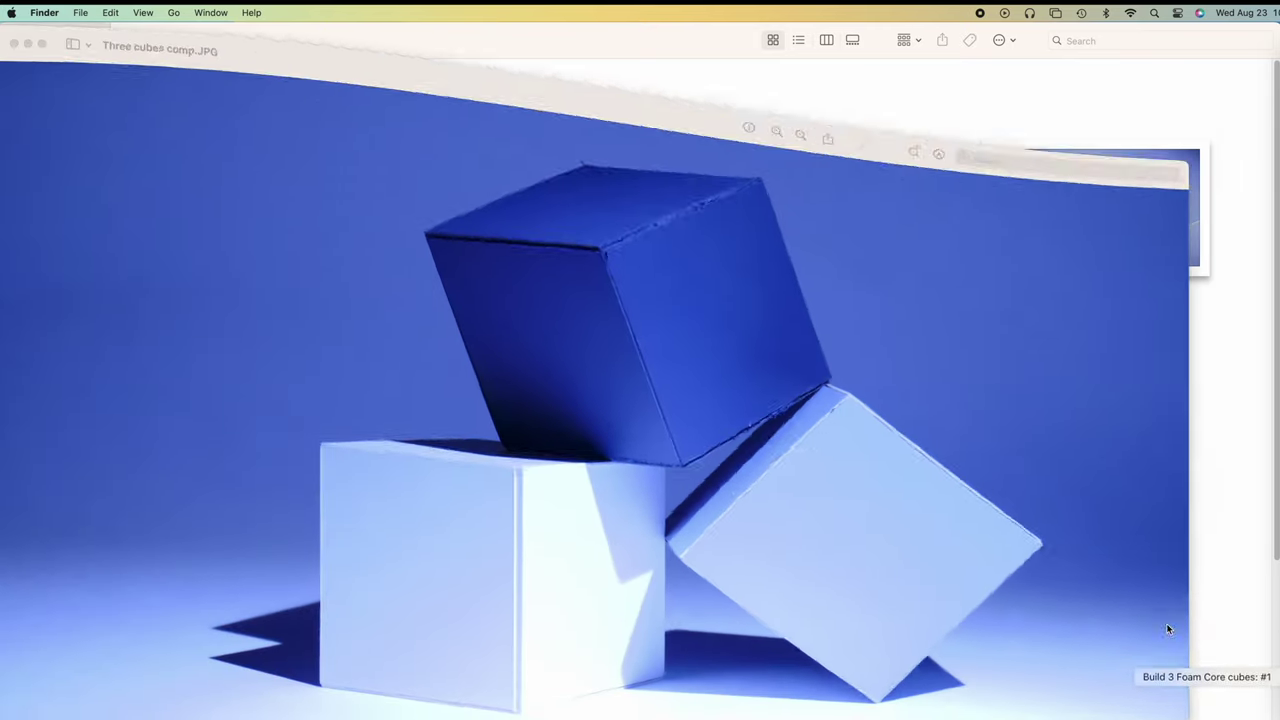
{"action": "left_click", "coordinate": [87, 13]}
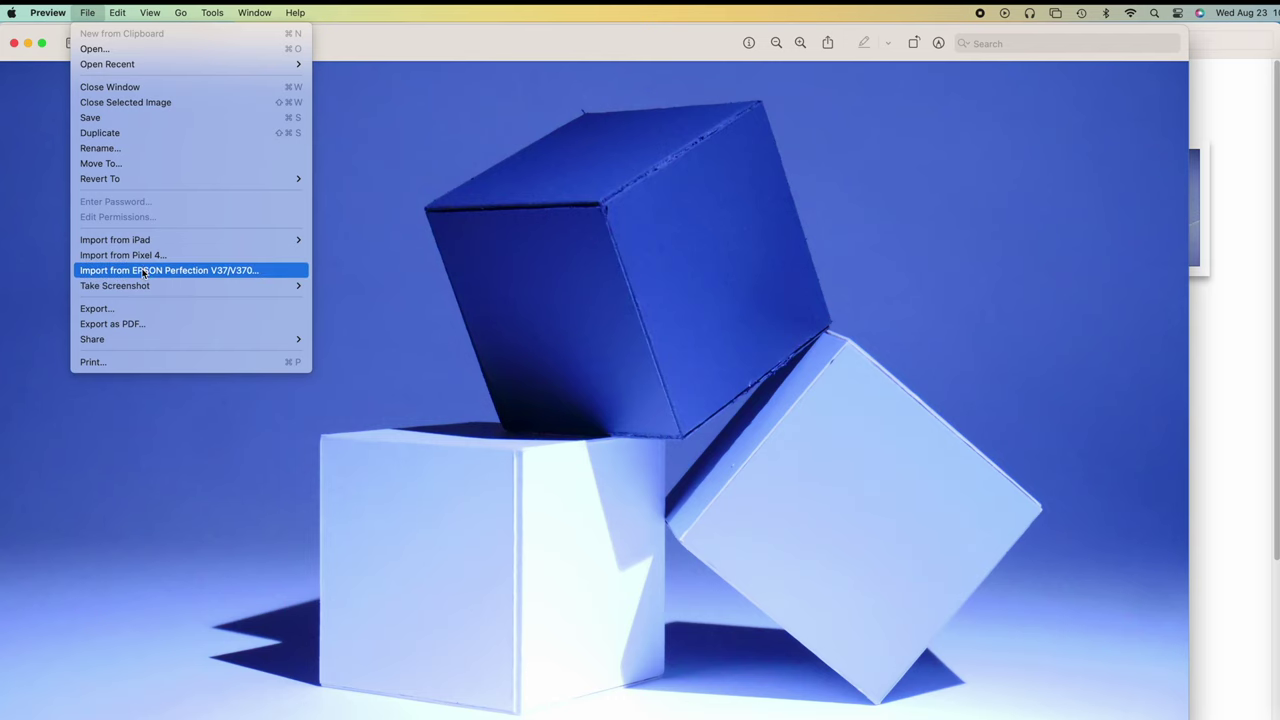
{"action": "left_click", "coordinate": [94, 308]}
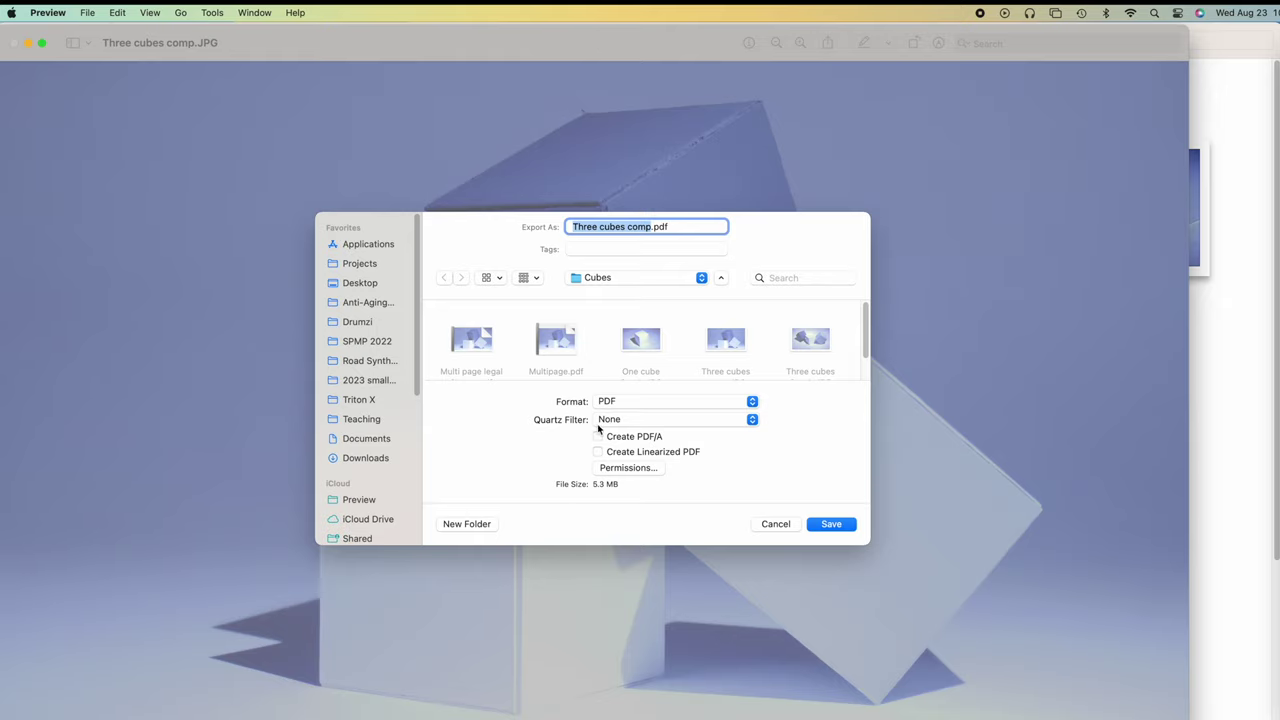
{"action": "left_click", "coordinate": [832, 524]}
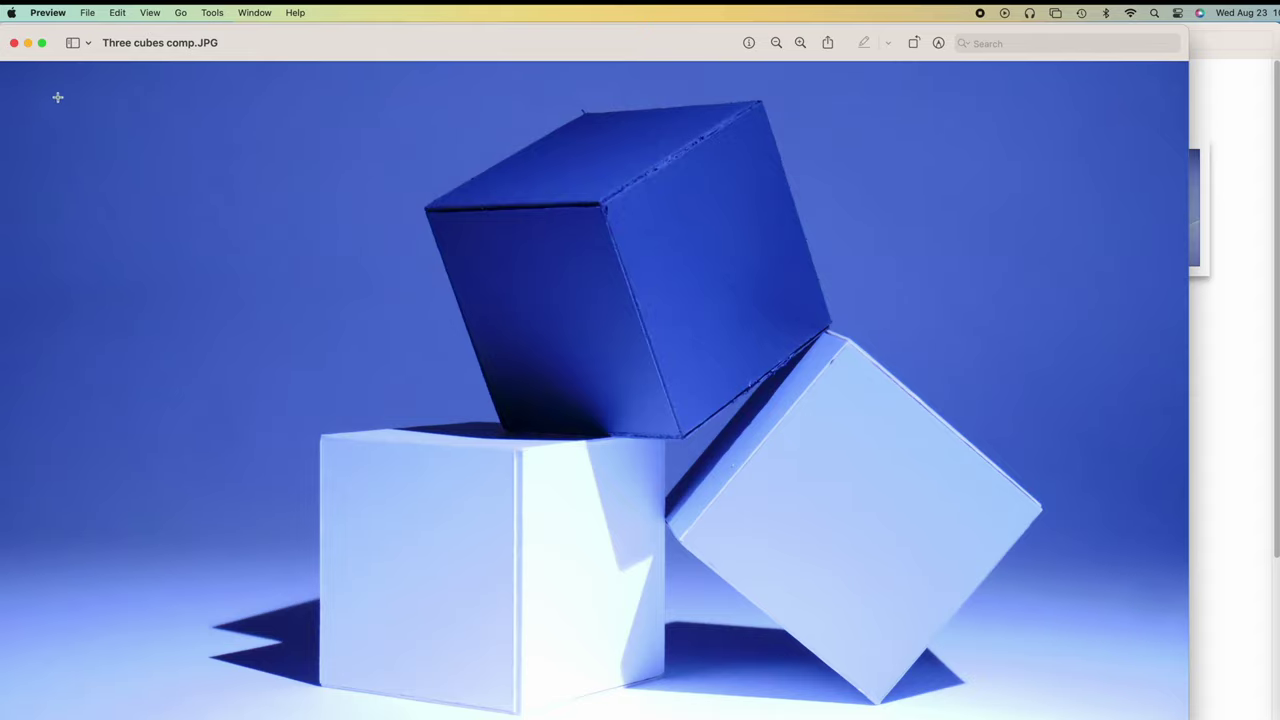
{"action": "left_click", "coordinate": [14, 42]}
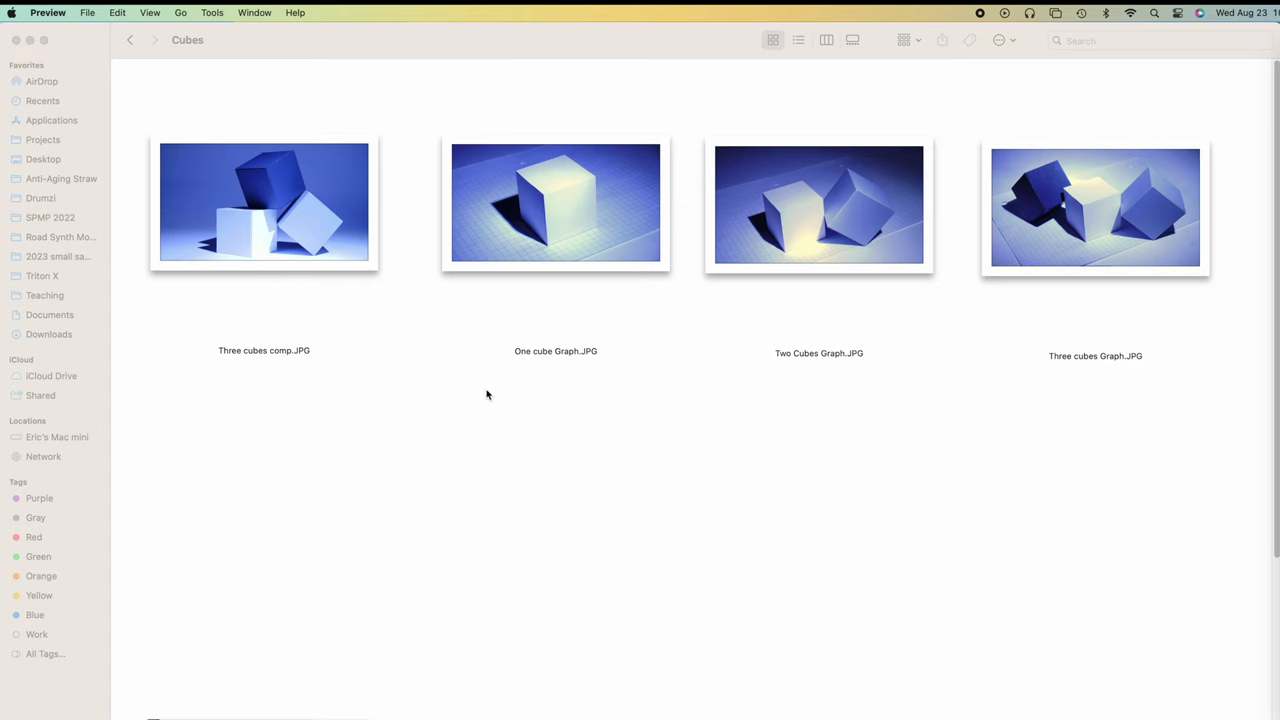
- Move Three cubes comp.pdf so it sits below its JPG in the Cubes folder
{"action": "scroll", "coordinate": [591, 463], "scroll_direction": "down", "scroll_amount": 5}
{"action": "left_click", "coordinate": [838, 636]}
{"action": "left_click_drag", "start_coordinate": [838, 636], "coordinate": [300, 290]}
{"action": "left_click", "coordinate": [491, 363]}
{"action": "scroll", "coordinate": [440, 421], "scroll_direction": "up", "scroll_amount": 3}
{"action": "scroll", "coordinate": [440, 421], "scroll_direction": "up", "scroll_amount": 2}
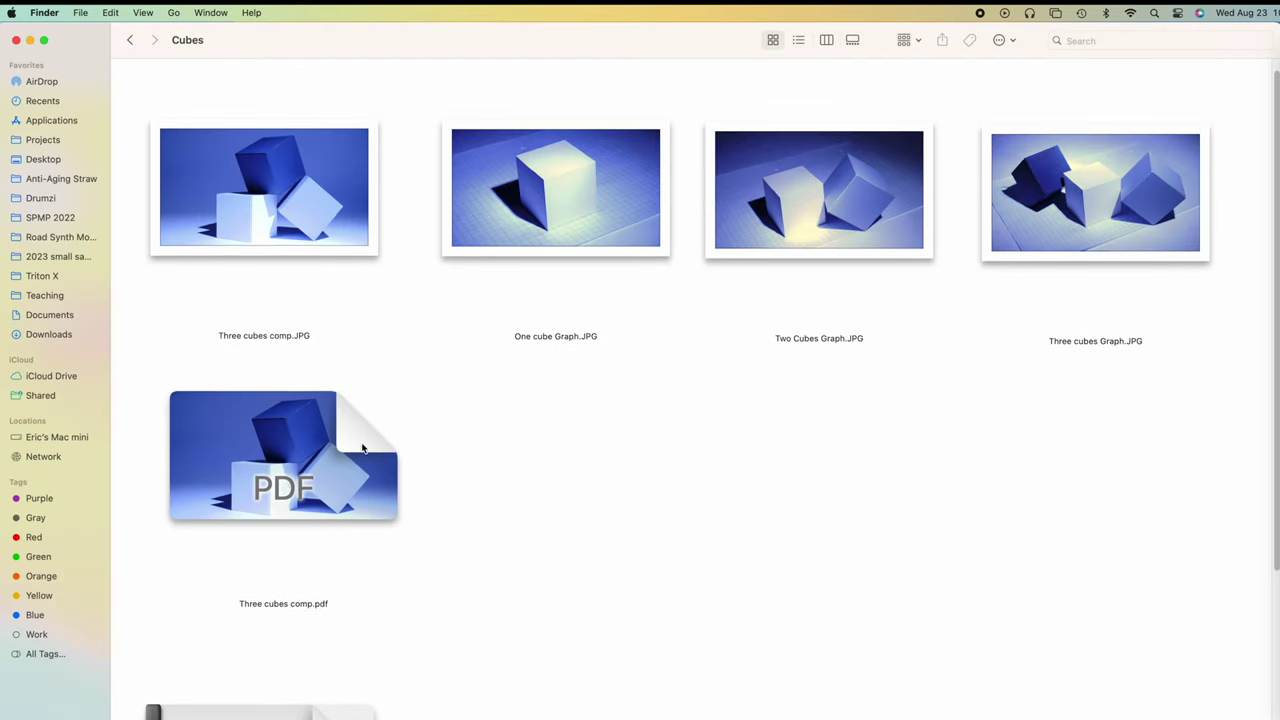
- Quick Look and open Three cubes comp.pdf to confirm it is one full-bleed page
{"action": "key", "text": "space"}
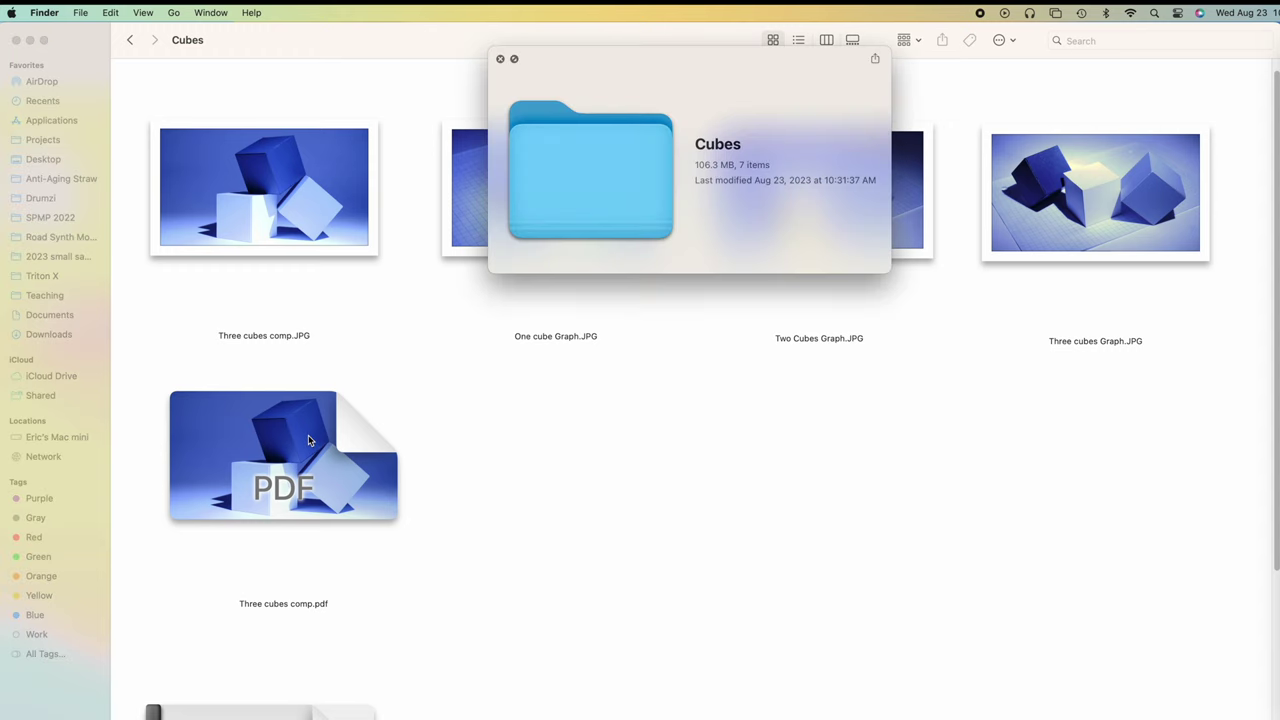
{"action": "left_click", "coordinate": [308, 437]}
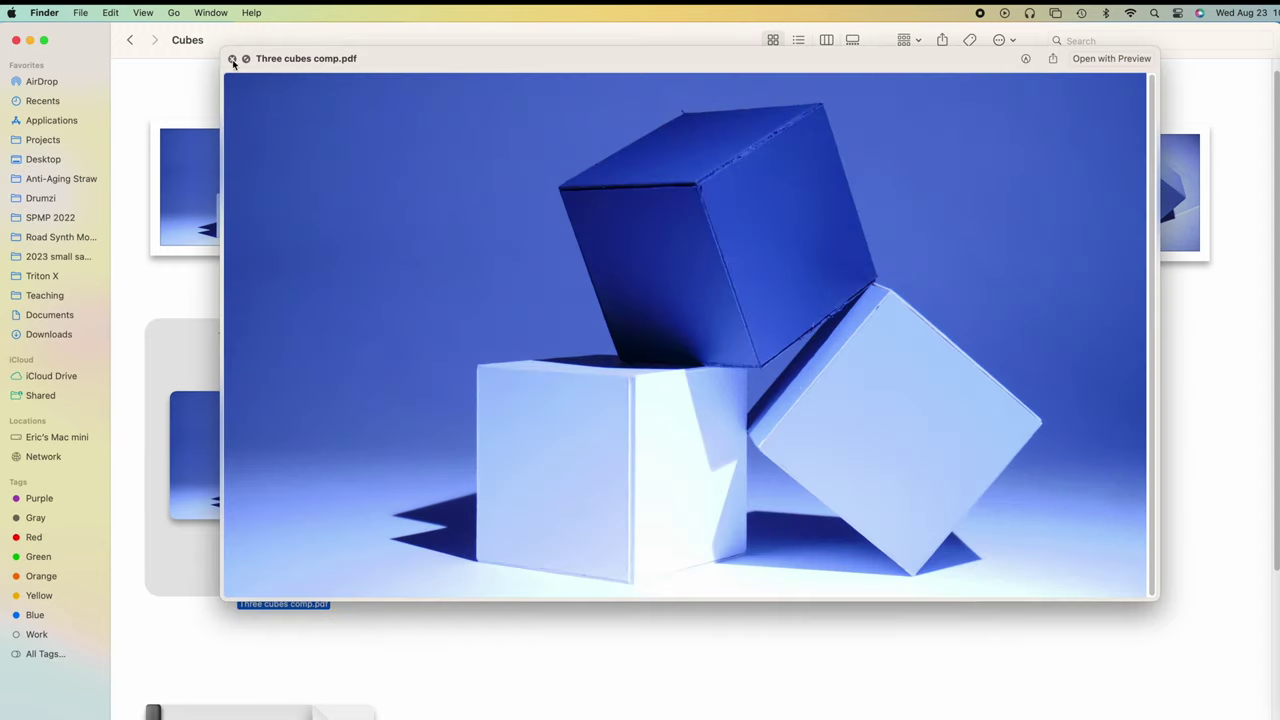
{"action": "left_click", "coordinate": [232, 58]}
{"action": "left_click", "coordinate": [377, 302]}
{"action": "left_click", "coordinate": [301, 421]}
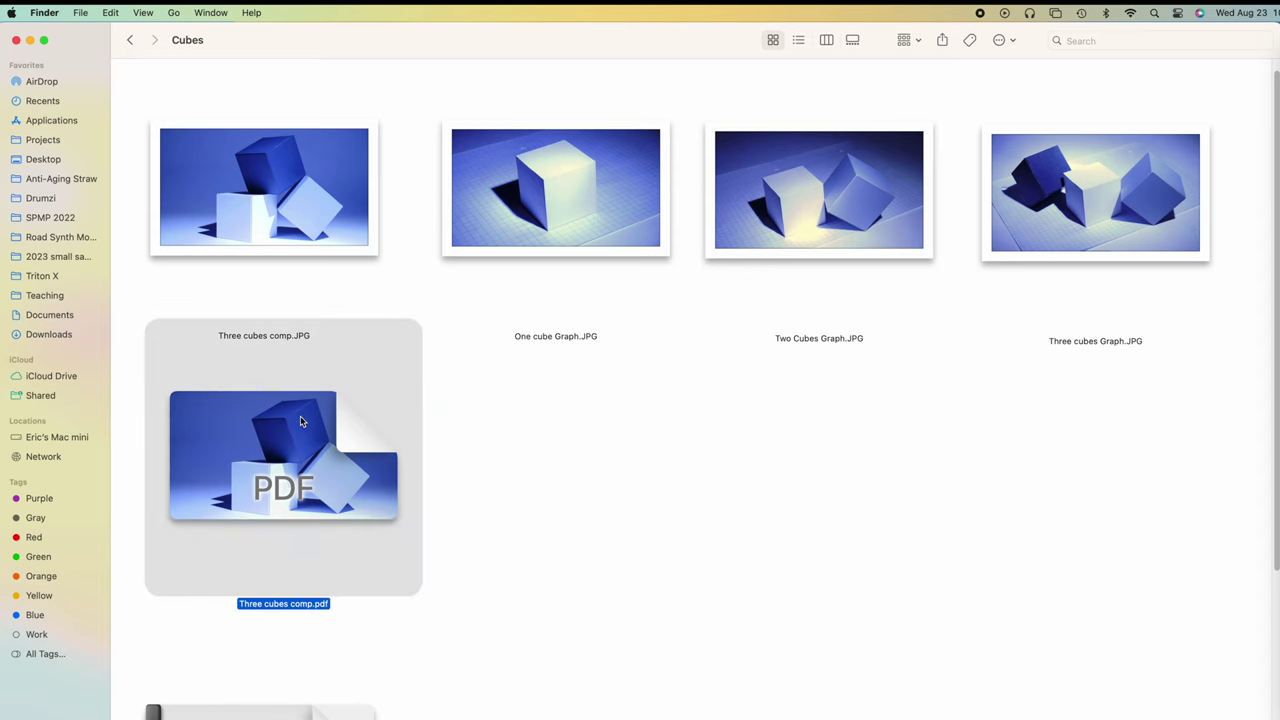
{"action": "key", "text": "space"}
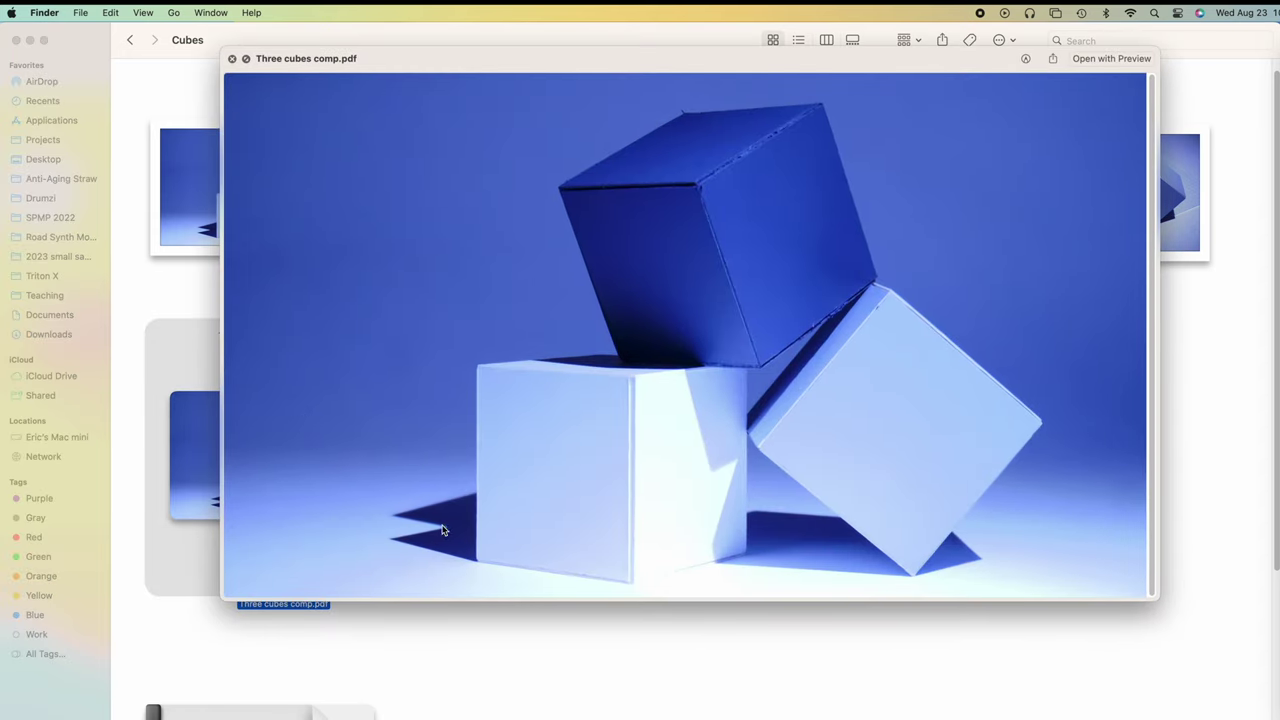
{"action": "key", "text": "space"}
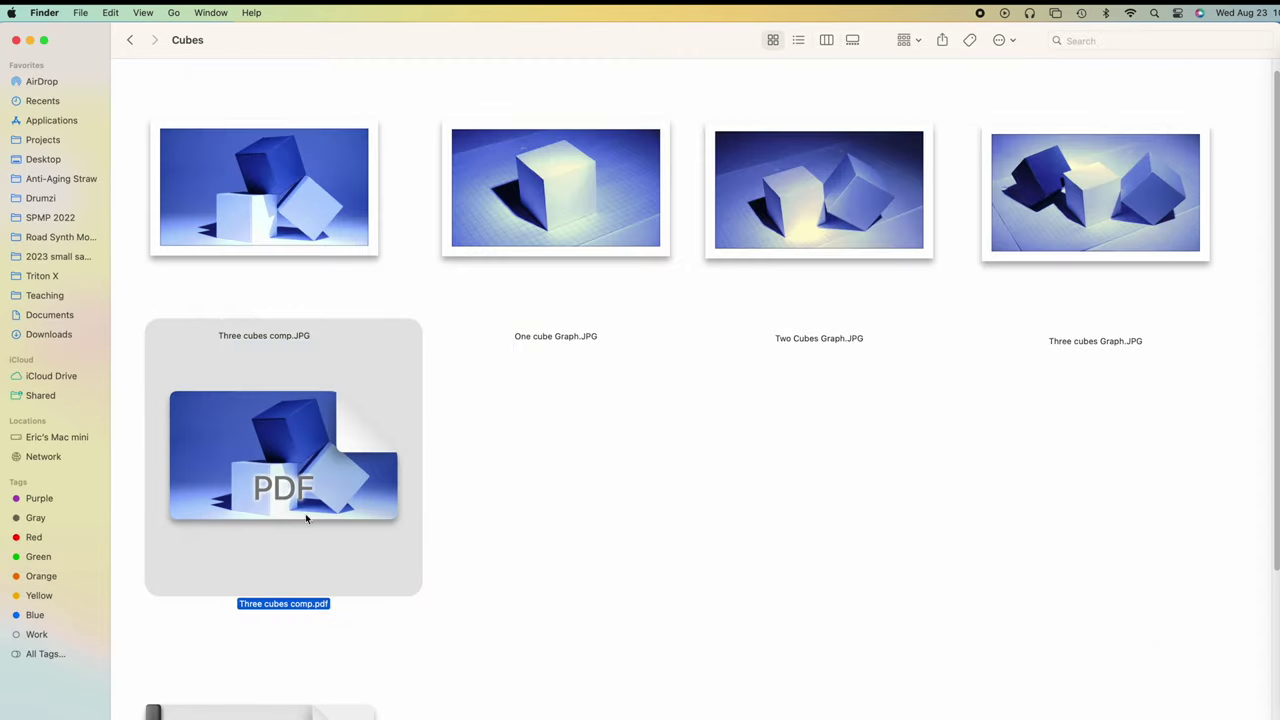
{"action": "double_click", "coordinate": [251, 454]}
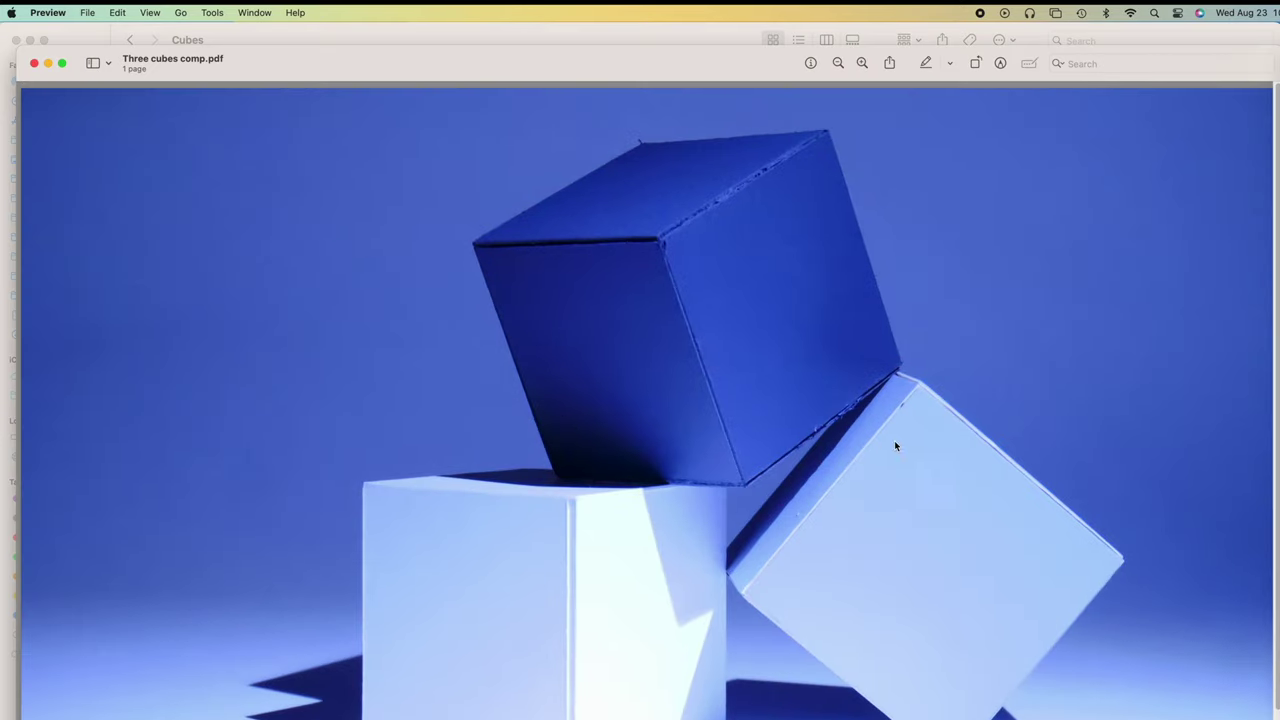
{"action": "scroll", "coordinate": [895, 446], "scroll_direction": "down", "scroll_amount": 2}
{"action": "scroll", "coordinate": [842, 393], "scroll_direction": "up", "scroll_amount": 2}
{"action": "left_click", "coordinate": [34, 63]}
{"action": "left_click", "coordinate": [557, 431]}
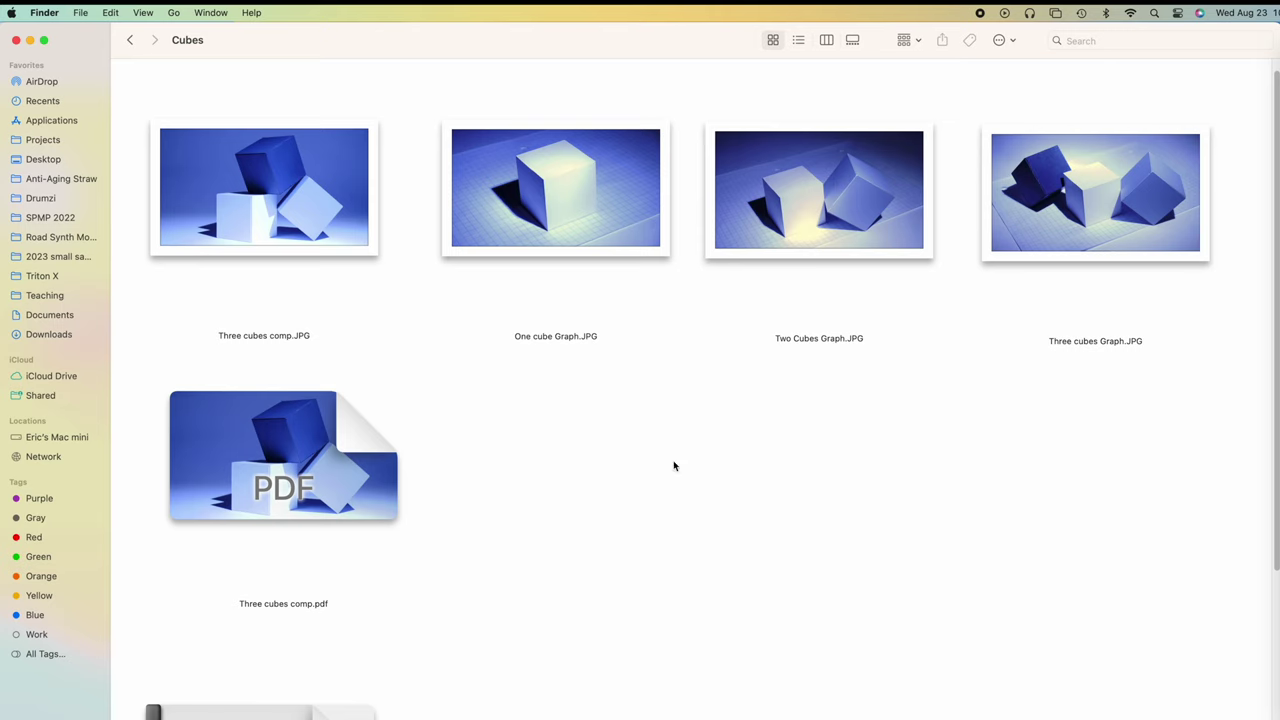
- Restore the minimized Three cubes comp.JPG window from the Dock
{"action": "left_click", "coordinate": [1263, 690]}
{"action": "scroll", "coordinate": [600, 626], "scroll_direction": "down", "scroll_amount": 3}
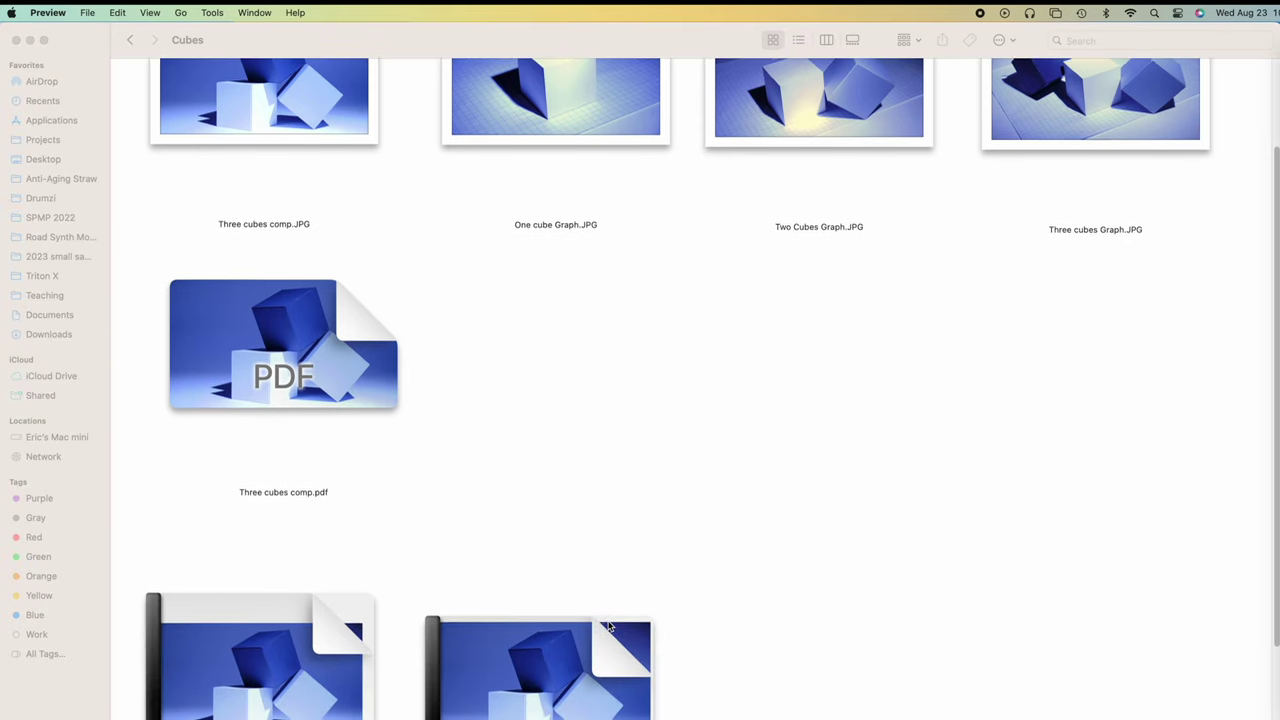
{"action": "scroll", "coordinate": [609, 626], "scroll_direction": "down", "scroll_amount": 3}
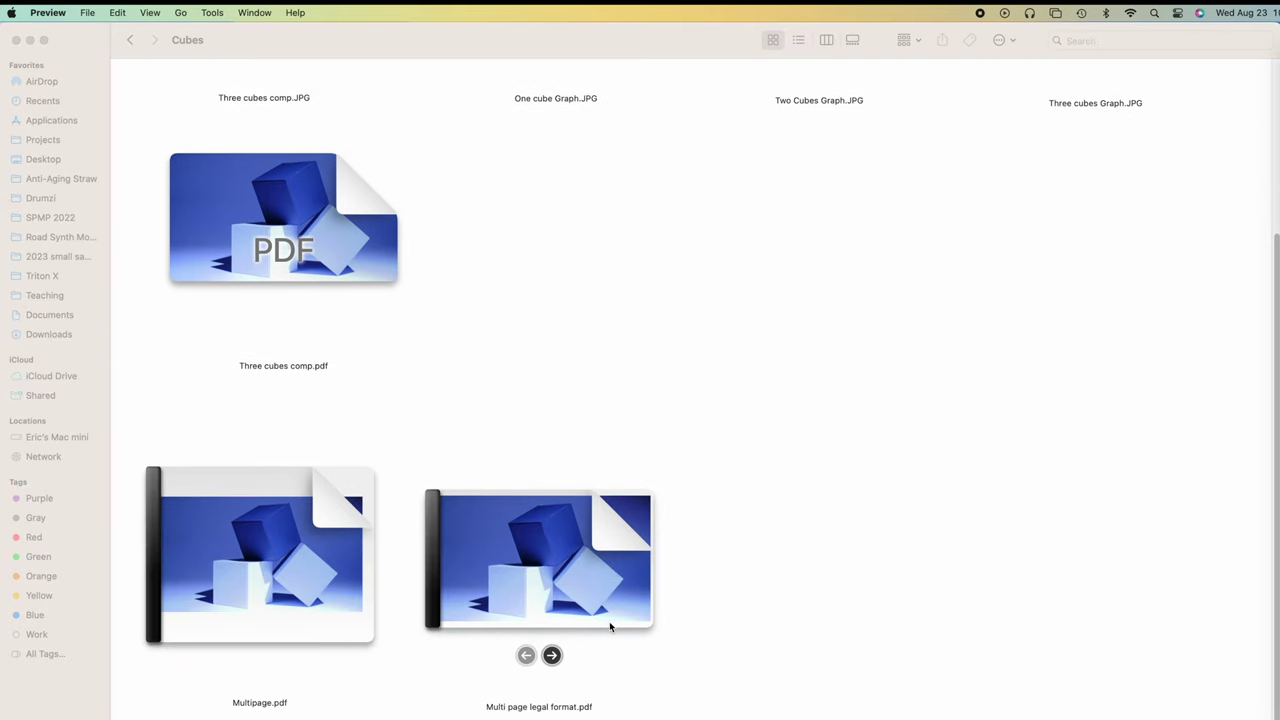
{"action": "scroll", "coordinate": [609, 626], "scroll_direction": "up", "scroll_amount": 5}
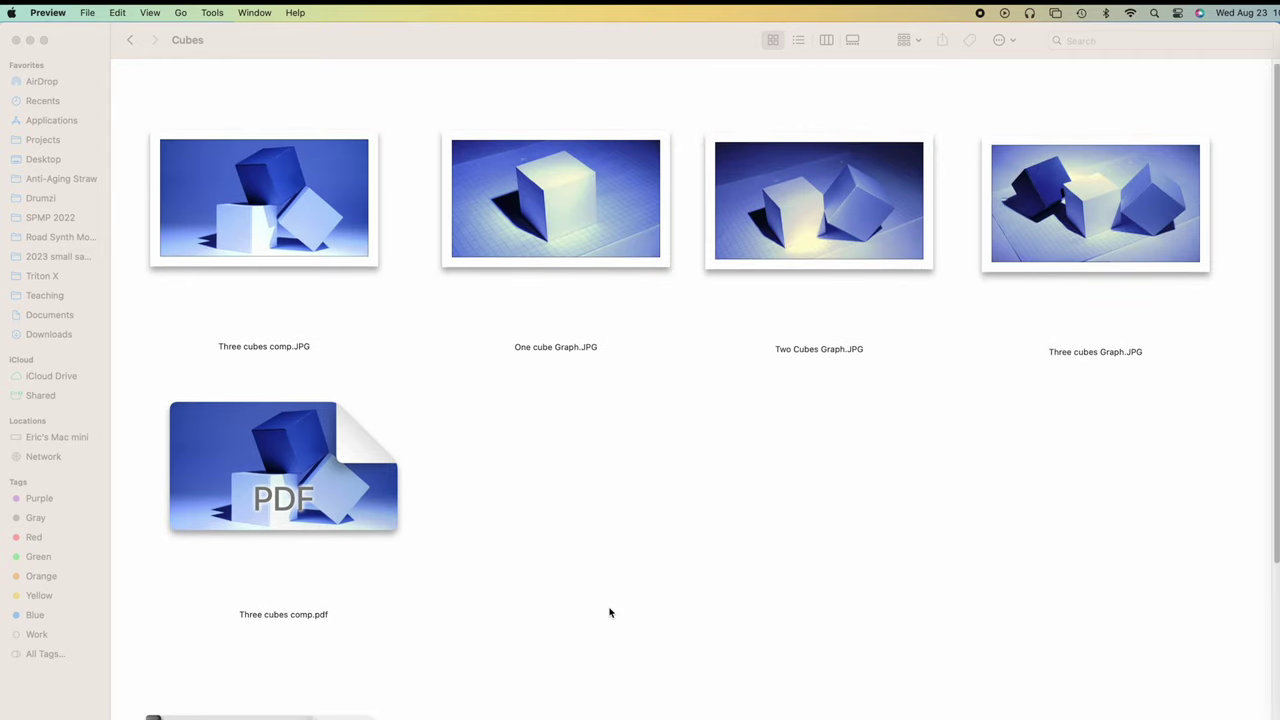
{"action": "scroll", "coordinate": [610, 613], "scroll_direction": "down", "scroll_amount": 3}
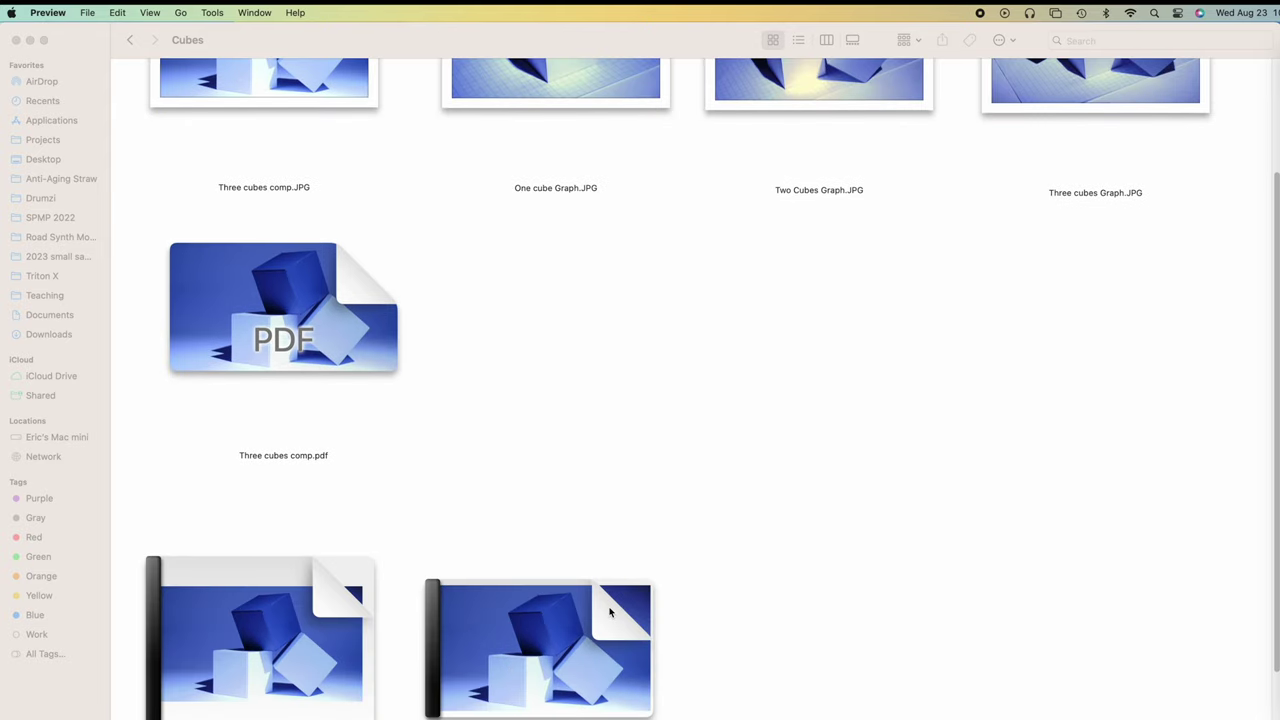
{"action": "scroll", "coordinate": [610, 613], "scroll_direction": "up", "scroll_amount": 4}
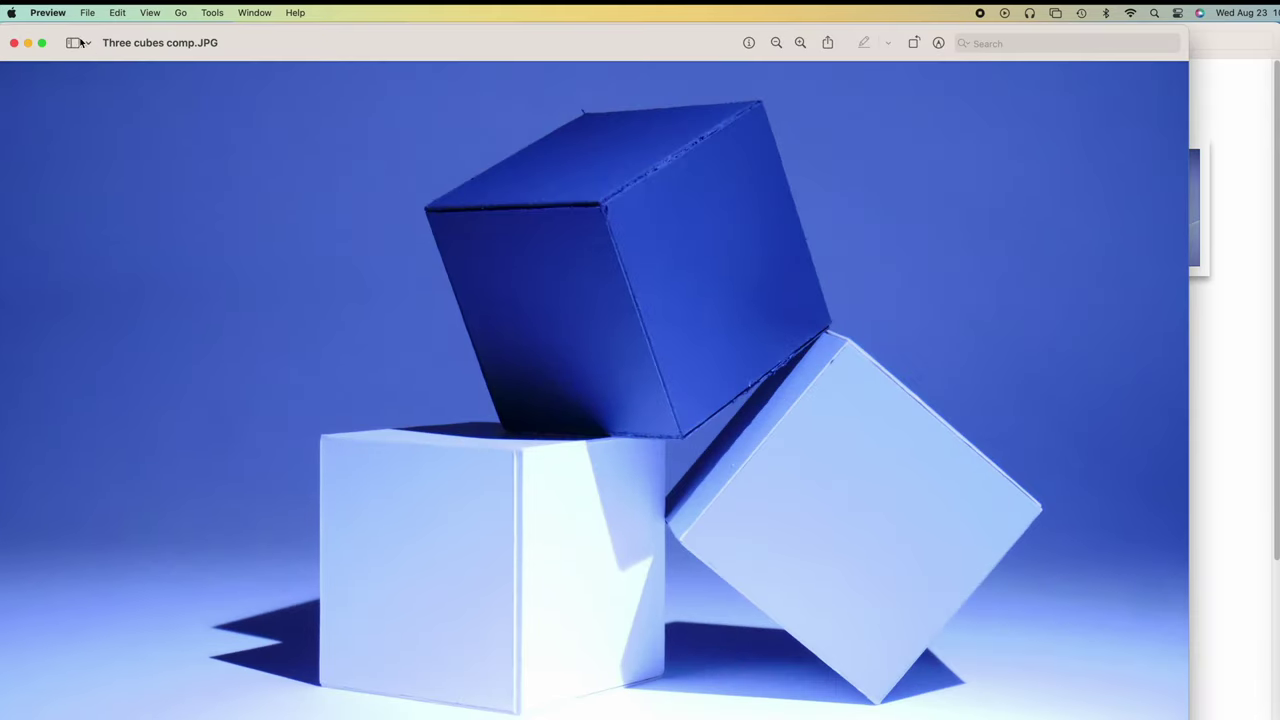
- Set up printing of Three cubes comp.JPG in landscape on US Legal paper
{"action": "left_click", "coordinate": [87, 12]}
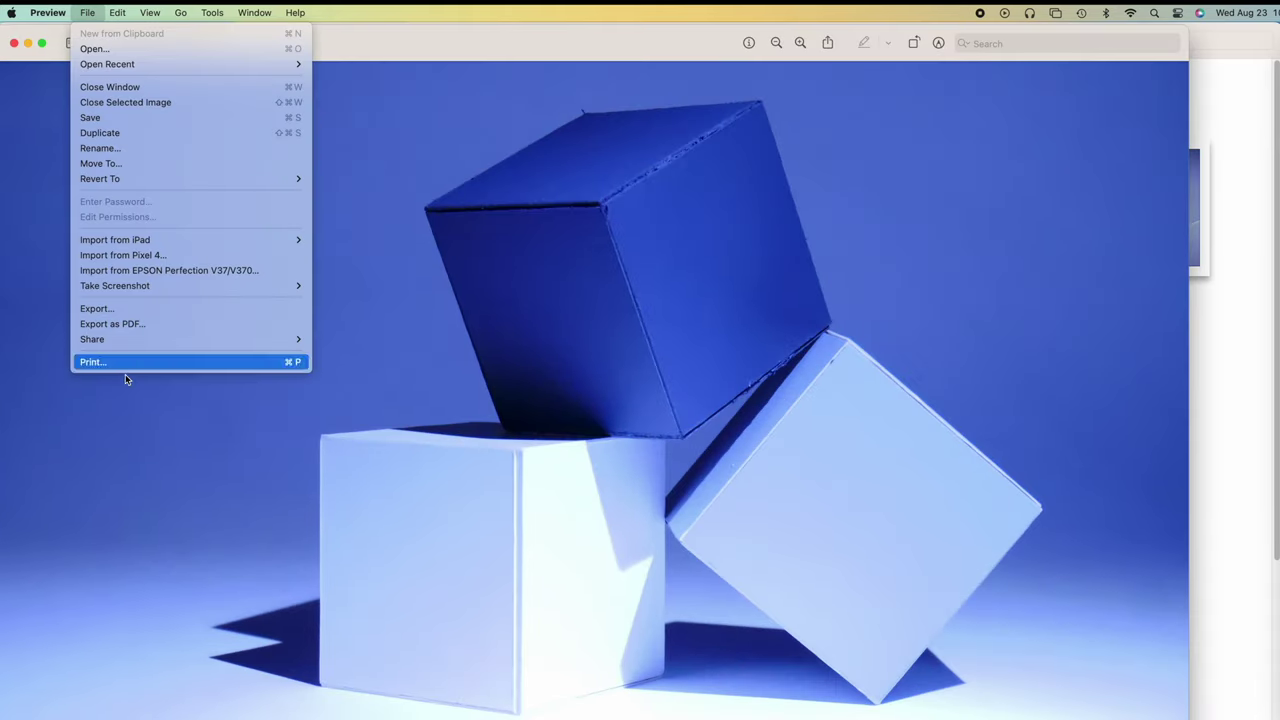
{"action": "left_click", "coordinate": [115, 362]}
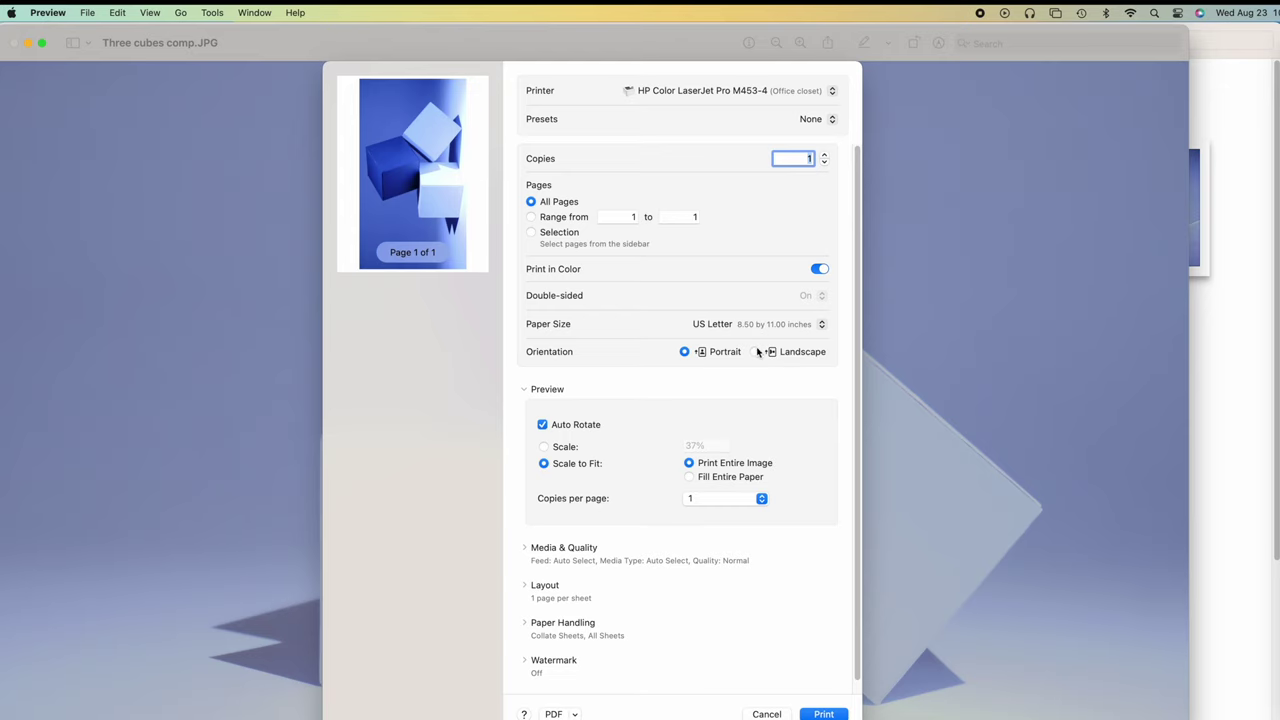
{"action": "left_click", "coordinate": [755, 352]}
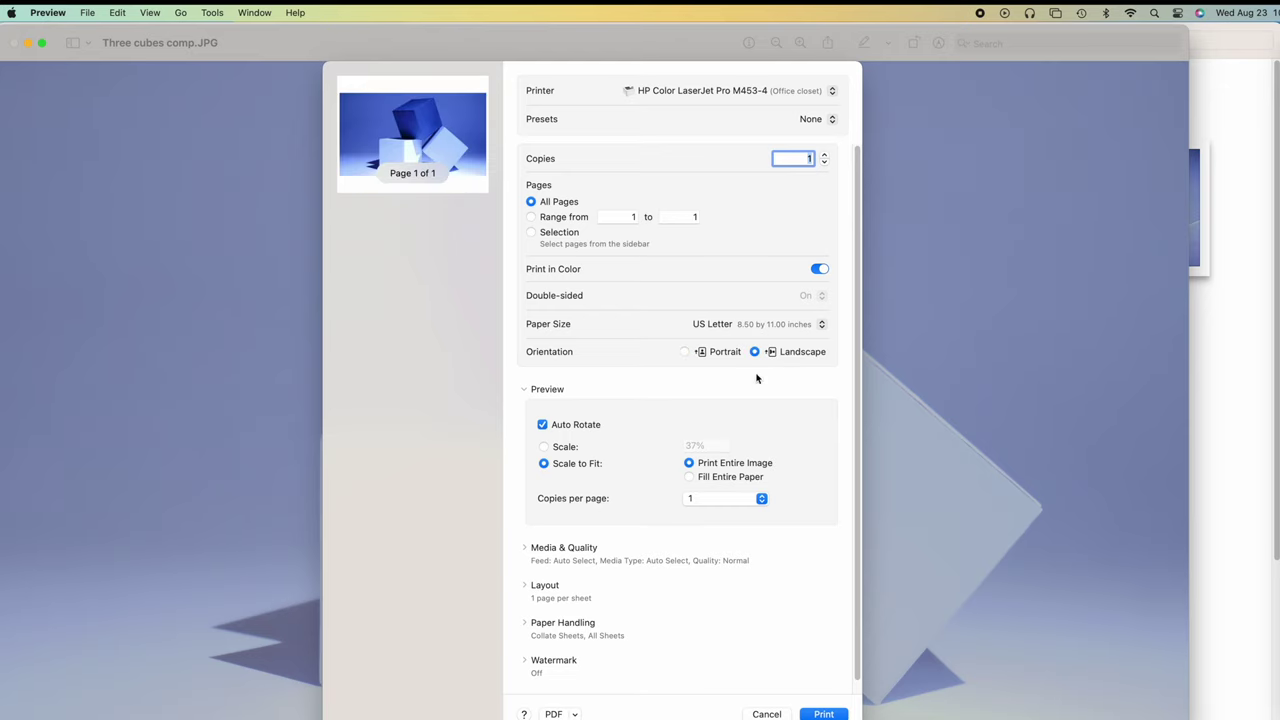
{"action": "left_click", "coordinate": [792, 326]}
{"action": "left_click", "coordinate": [774, 312]}
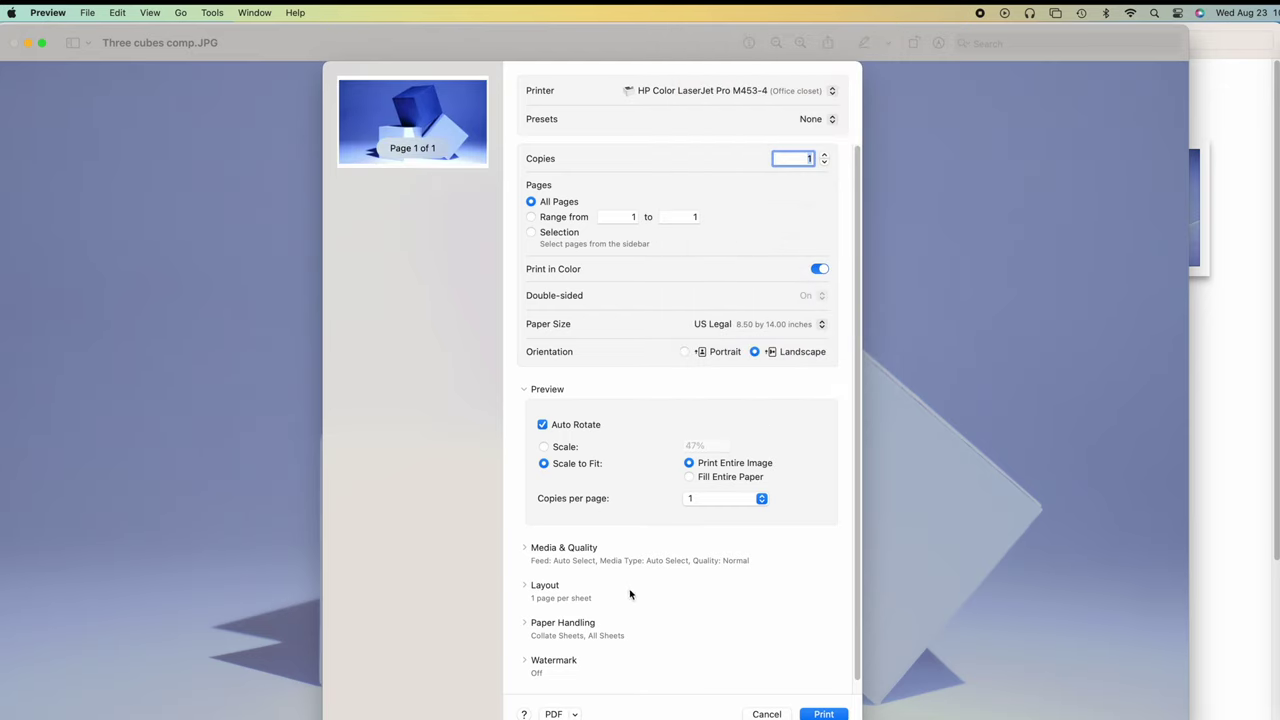
- Save the printout as a PDF named Three cubes compb.pdf, keeping the existing PDF
{"action": "left_click", "coordinate": [553, 714]}
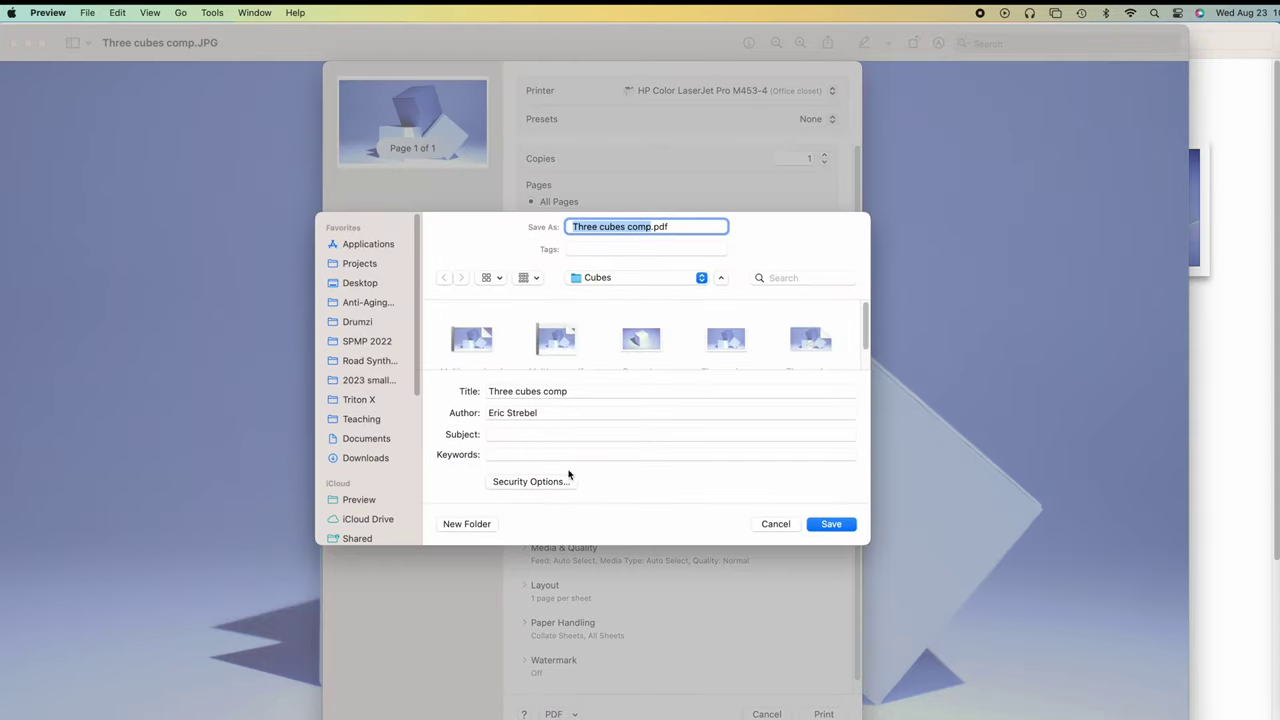
{"action": "left_click", "coordinate": [841, 524]}
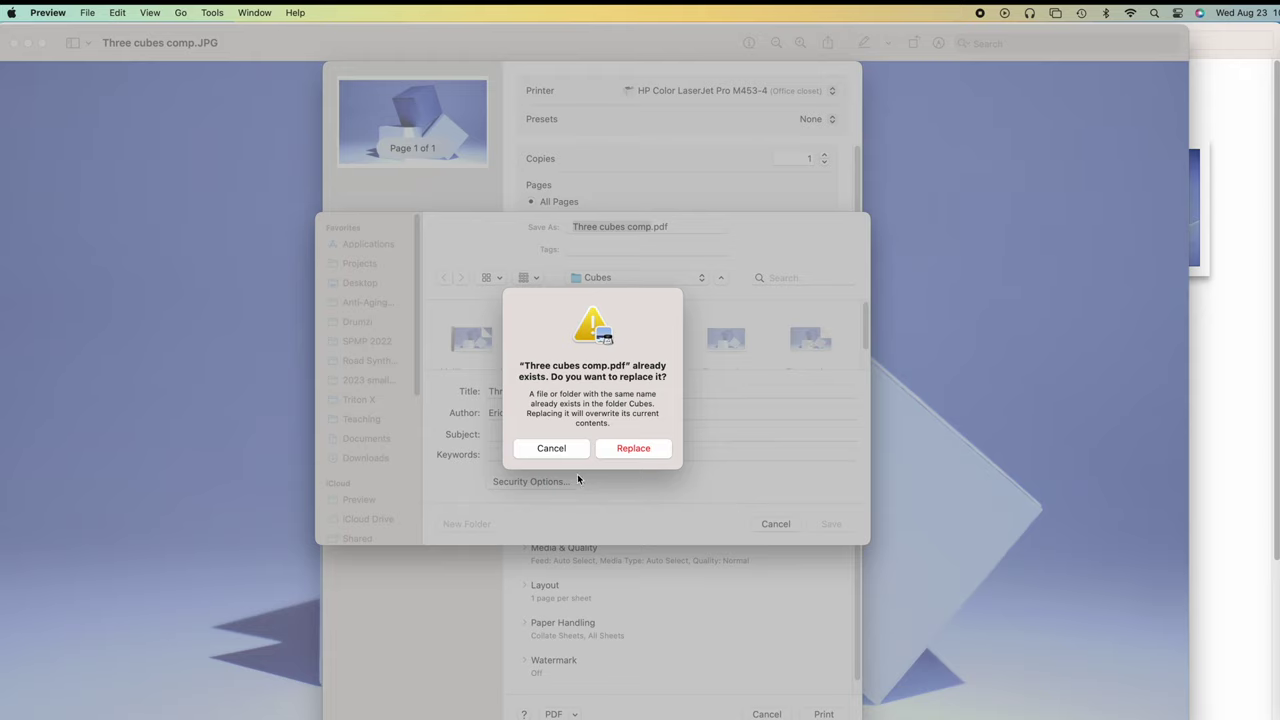
{"action": "left_click", "coordinate": [573, 448]}
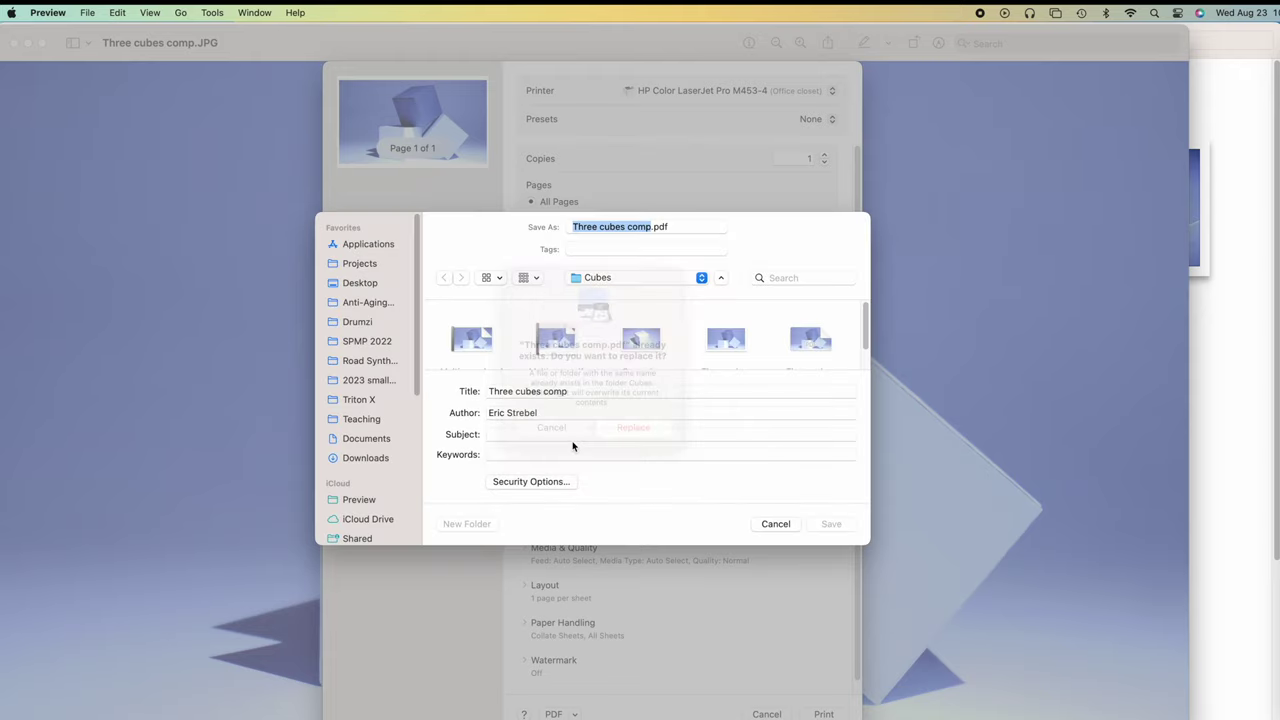
{"action": "left_click", "coordinate": [650, 227]}
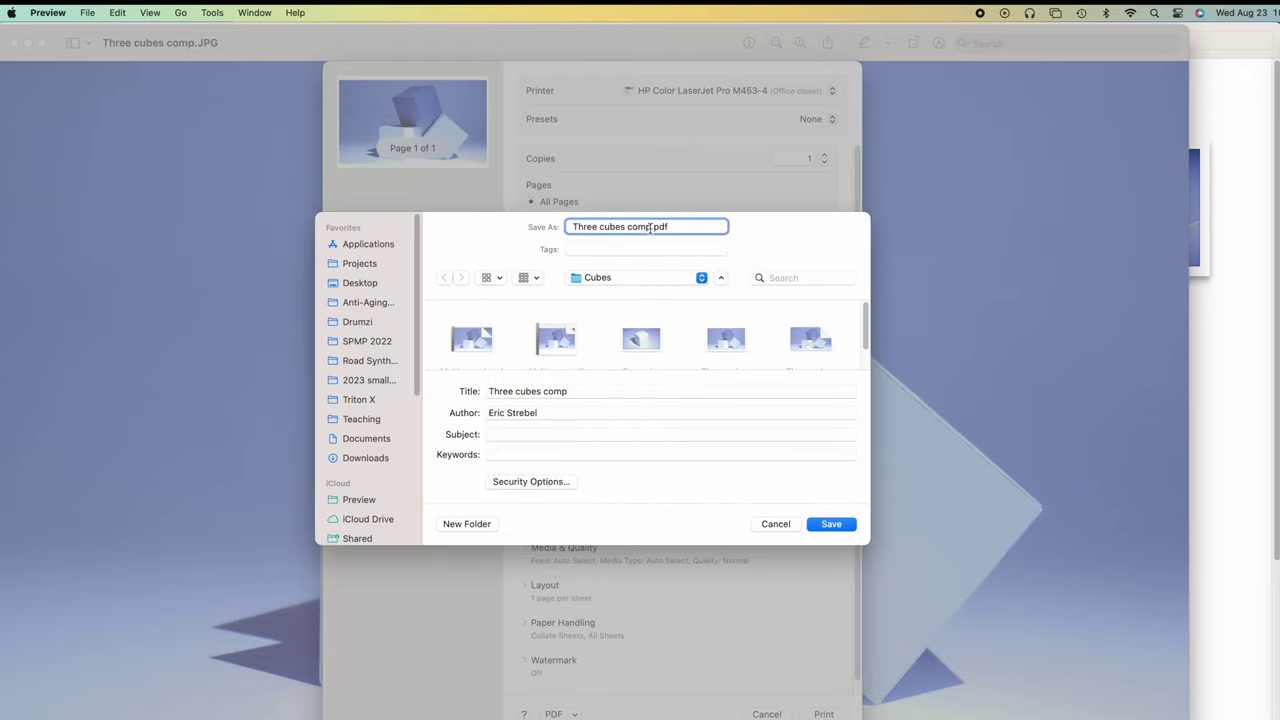
{"action": "type", "text": "b"}
{"action": "left_click", "coordinate": [833, 525]}
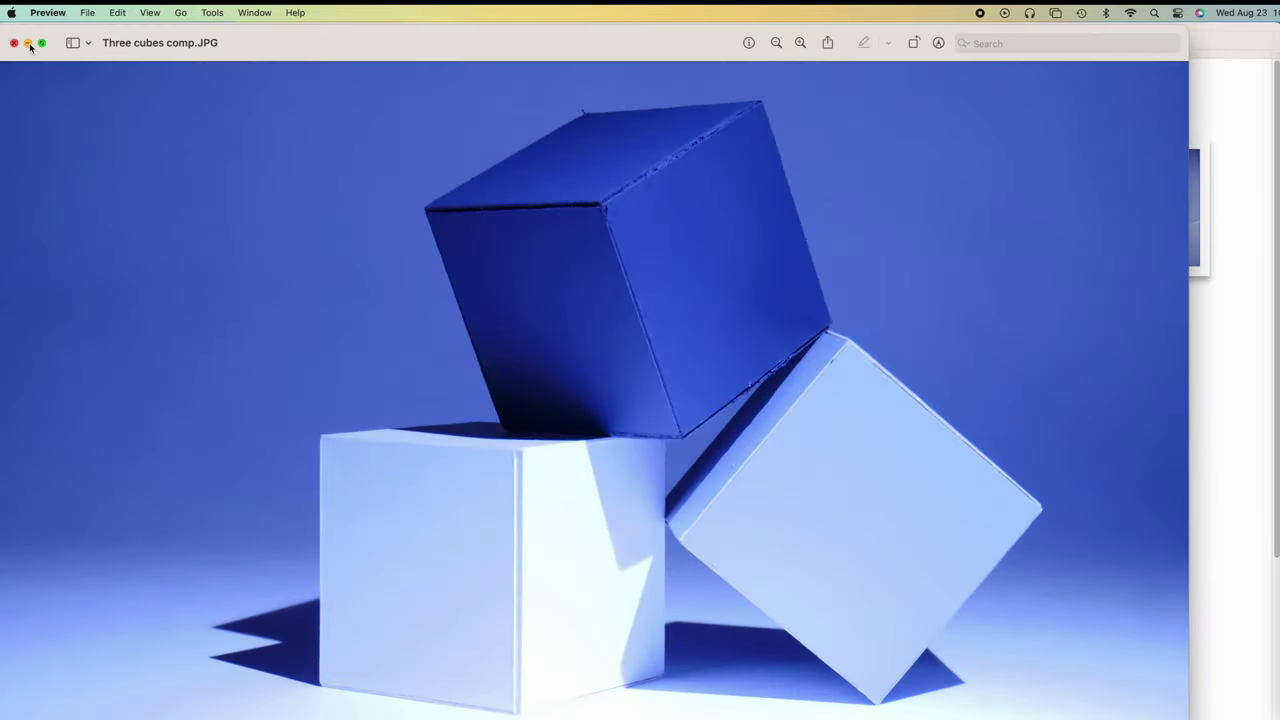
- Delete Three cubes compb.pdf from the Cubes folder, then reopen and close Three cubes comp.JPG
{"action": "left_click", "coordinate": [28, 43]}
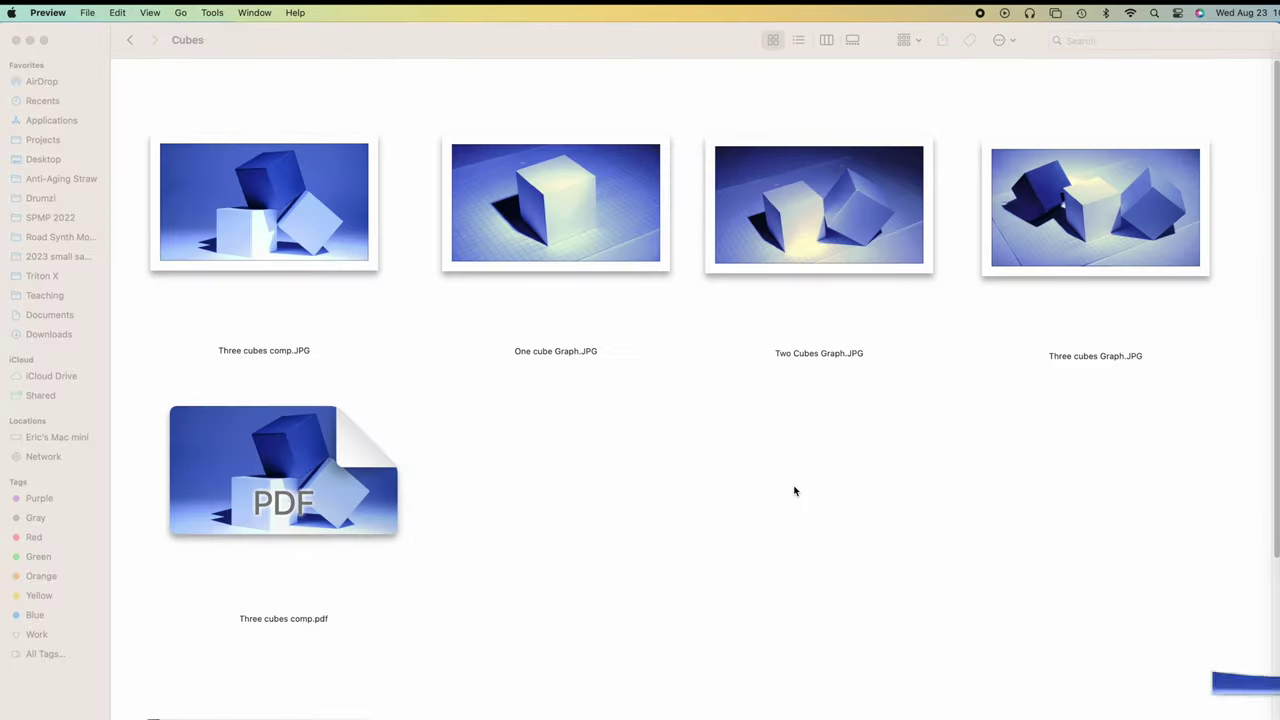
{"action": "scroll", "coordinate": [837, 574], "scroll_direction": "down", "scroll_amount": 5}
{"action": "left_click", "coordinate": [837, 632]}
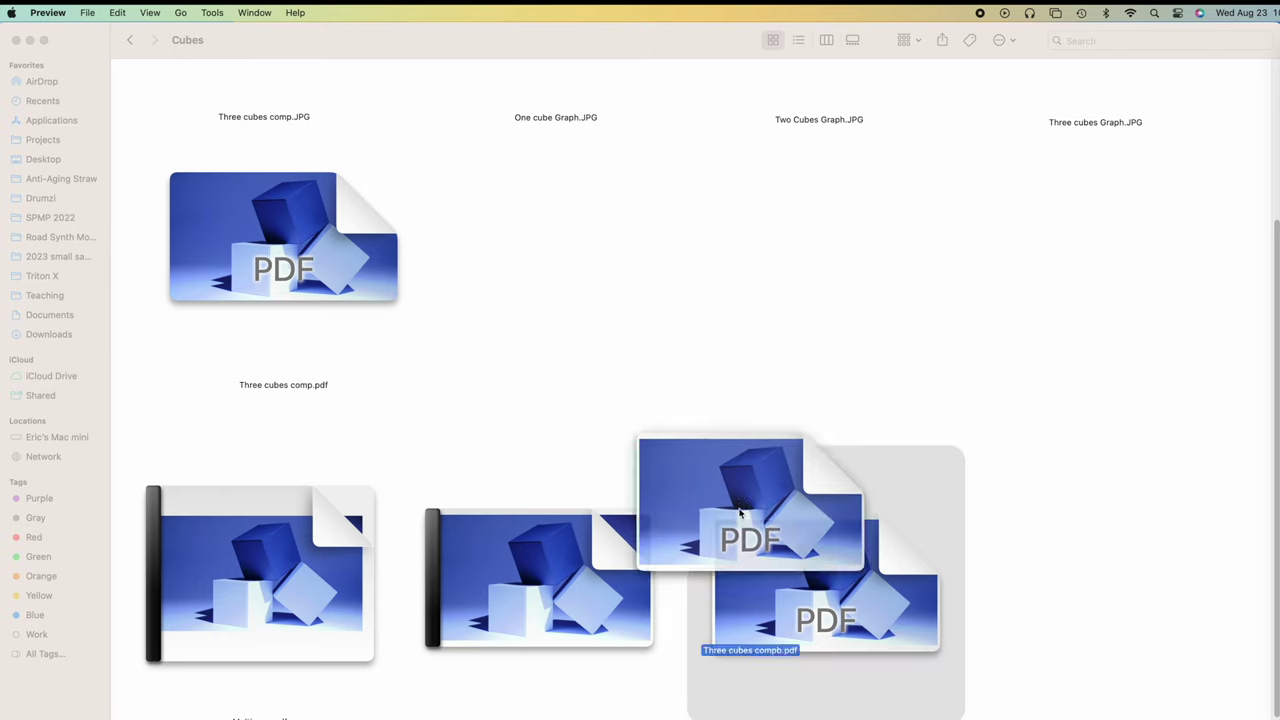
{"action": "left_click", "coordinate": [789, 397]}
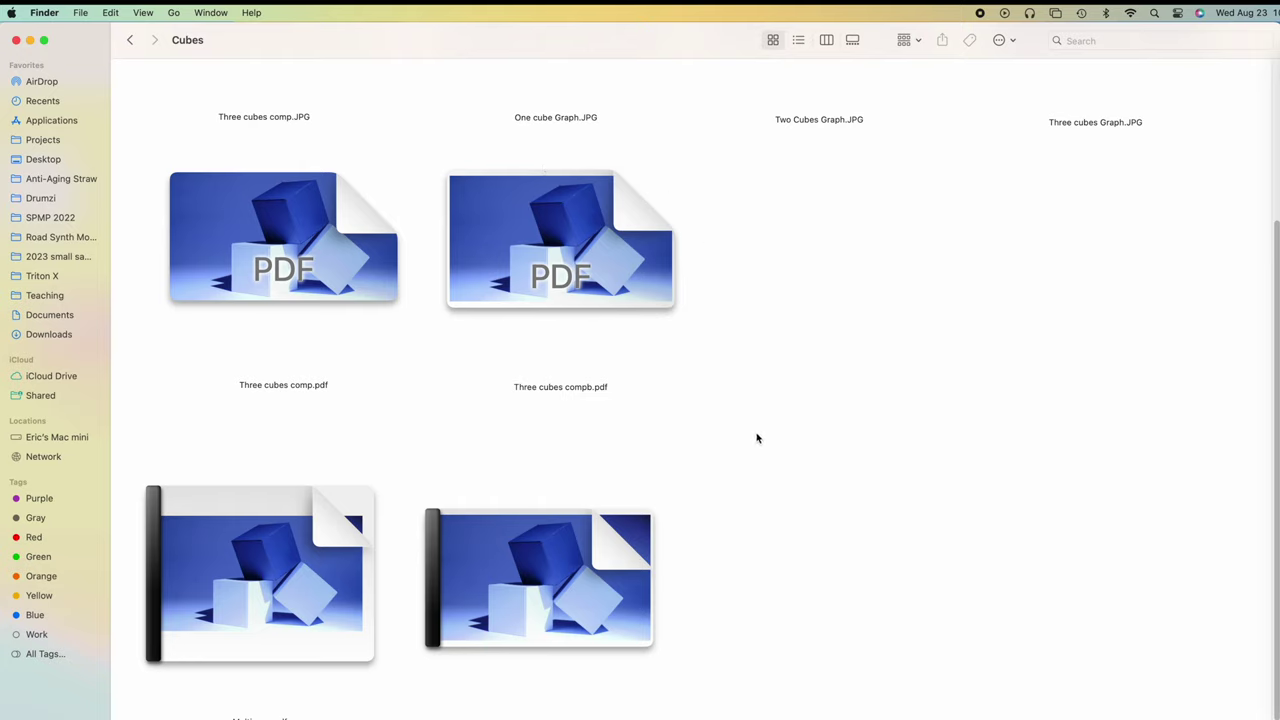
{"action": "left_click_drag", "start_coordinate": [817, 452], "coordinate": [452, 180]}
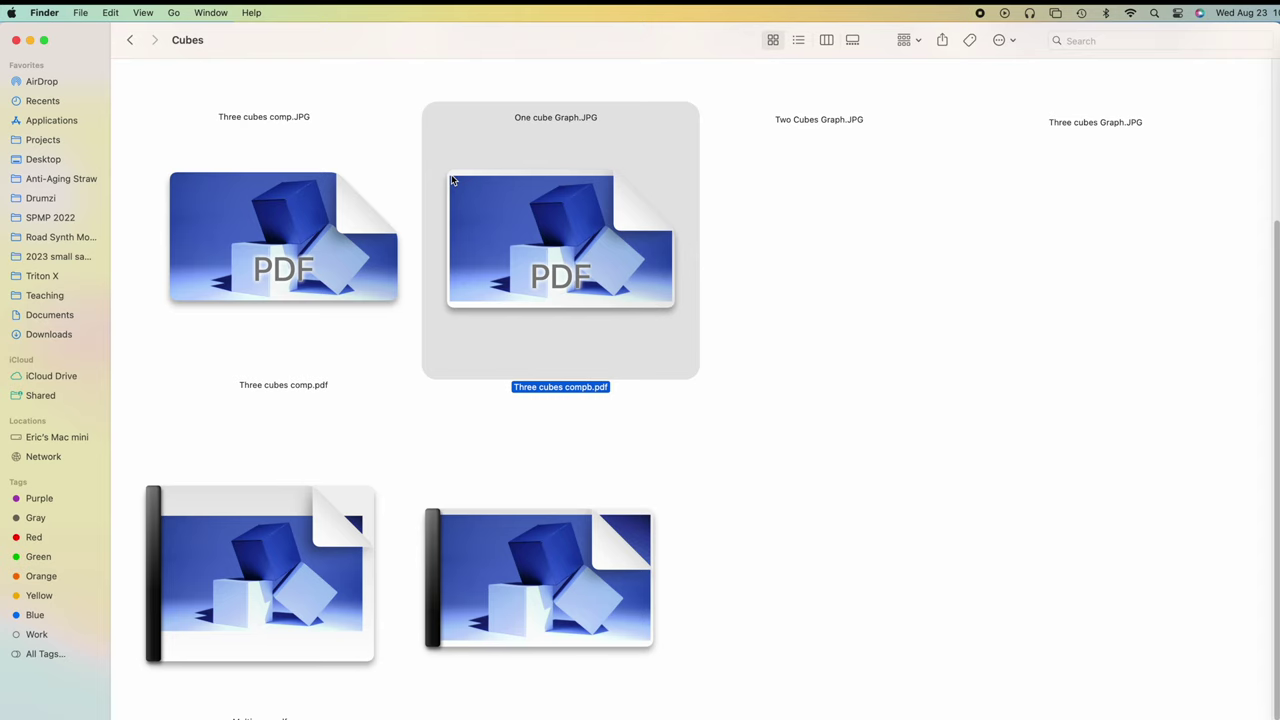
{"action": "key", "text": "super+BackSpace"}
{"action": "scroll", "coordinate": [346, 349], "scroll_direction": "up", "scroll_amount": 4}
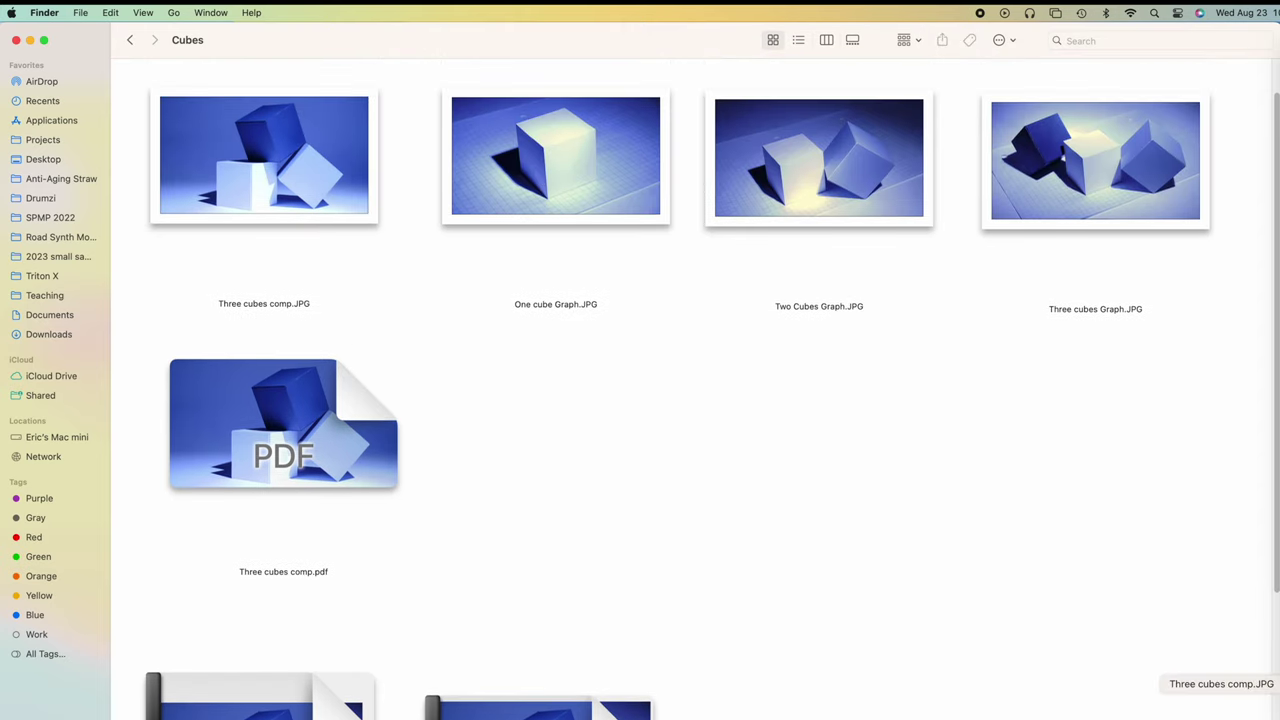
{"action": "key", "text": "super+o"}
{"action": "left_click", "coordinate": [12, 42]}
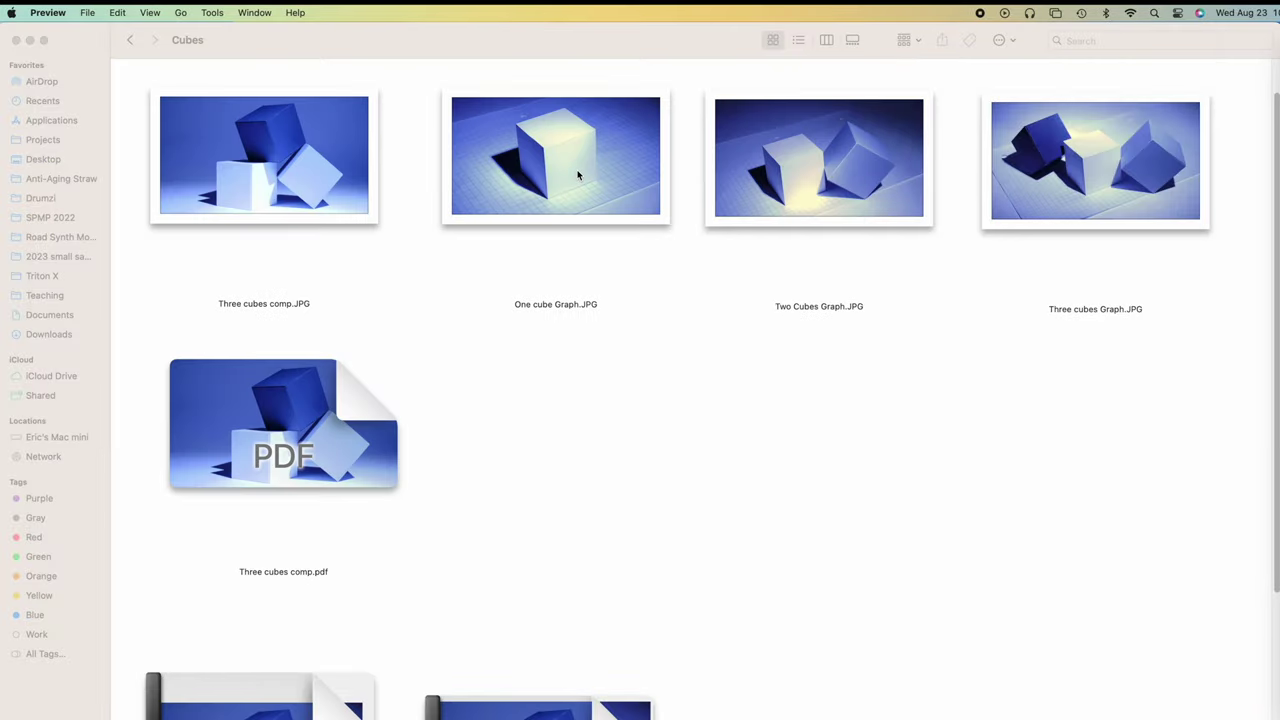
- Export One cube Graph.JPG as One cube Graph.pdf into Cubes and close the image
{"action": "double_click", "coordinate": [577, 175]}
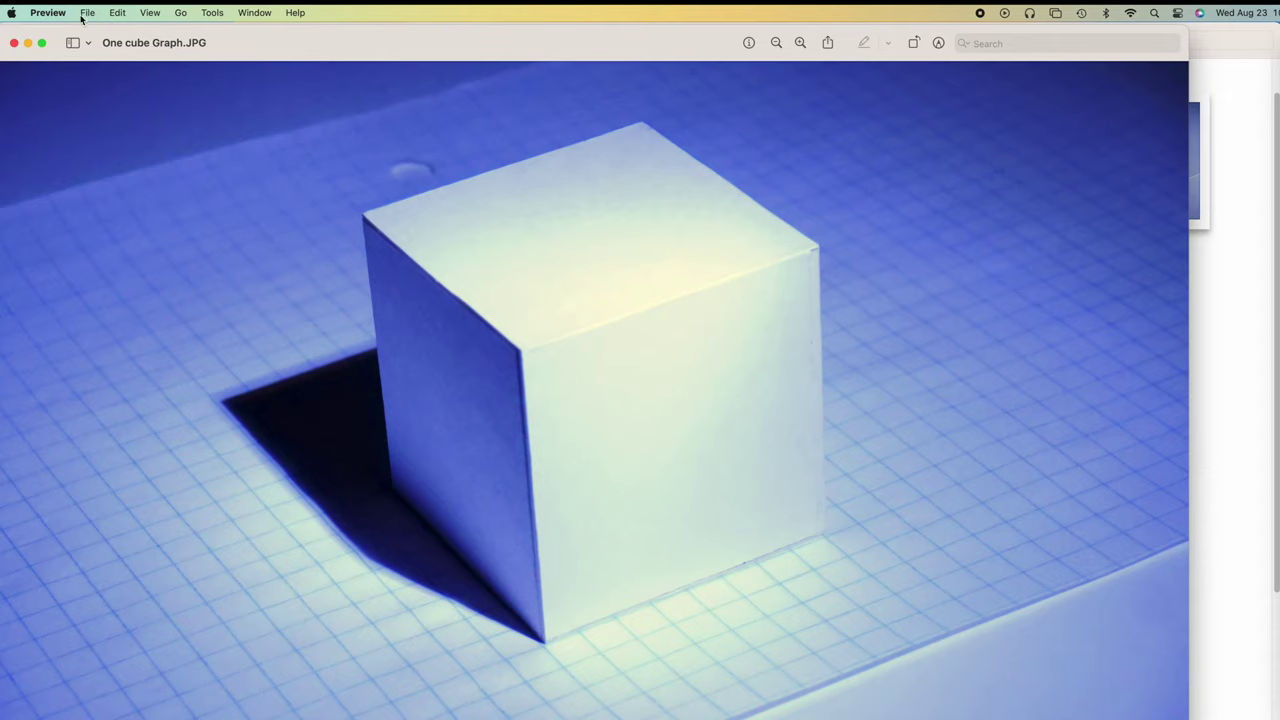
{"action": "left_click", "coordinate": [88, 13]}
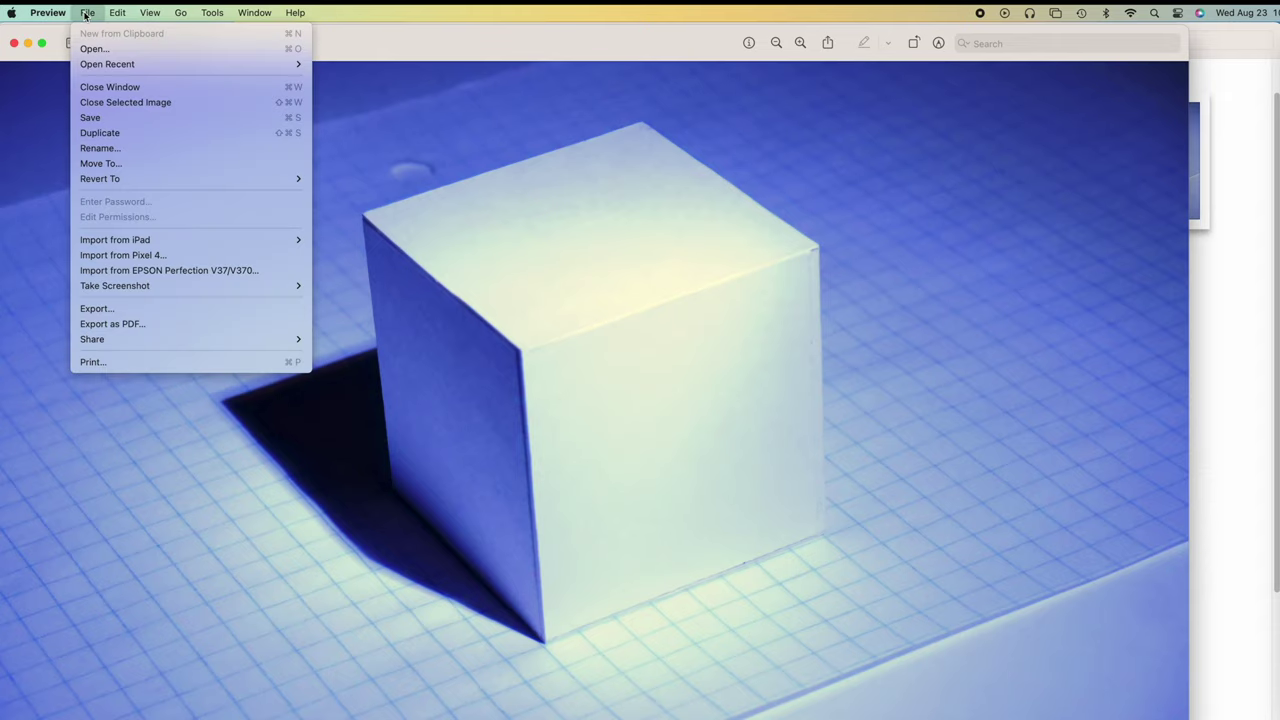
{"action": "left_click", "coordinate": [137, 311]}
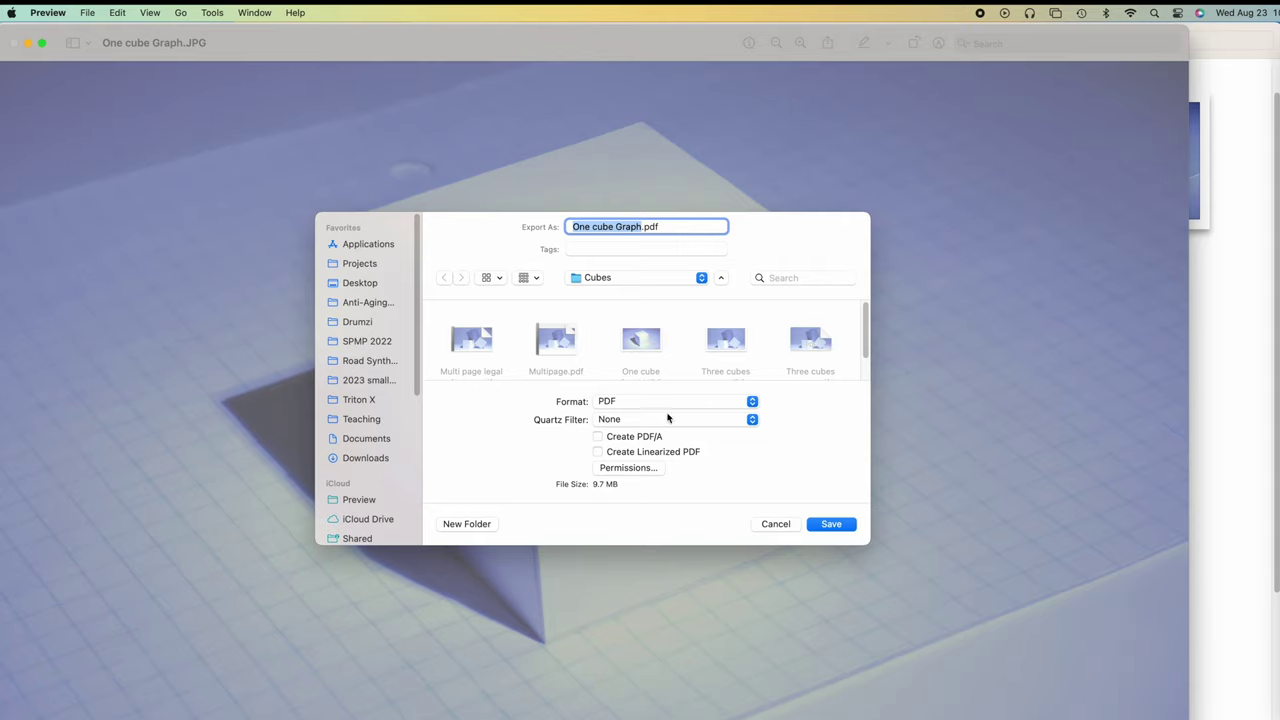
{"action": "left_click", "coordinate": [831, 524]}
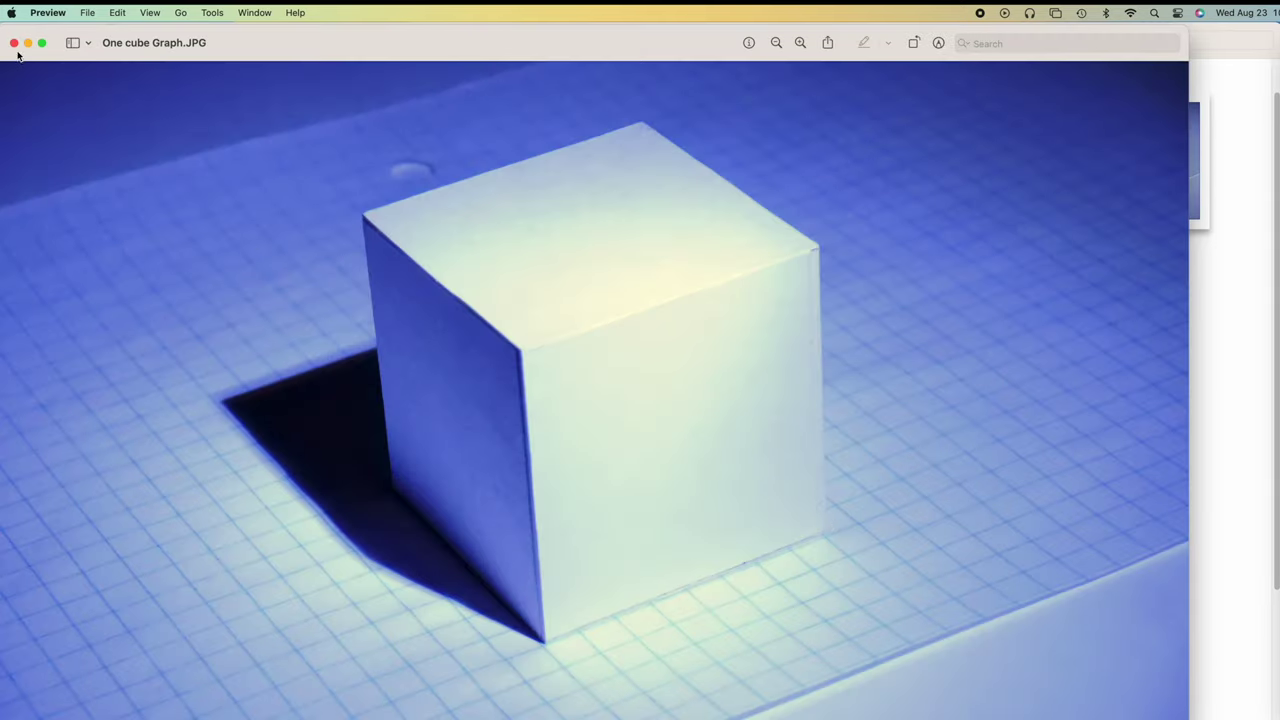
{"action": "left_click", "coordinate": [15, 44]}
- Export Two Cubes Graph.JPG in PDF format as Two Cubes Graph.pdf and close the image
{"action": "scroll", "coordinate": [771, 580], "scroll_direction": "down", "scroll_amount": 1}
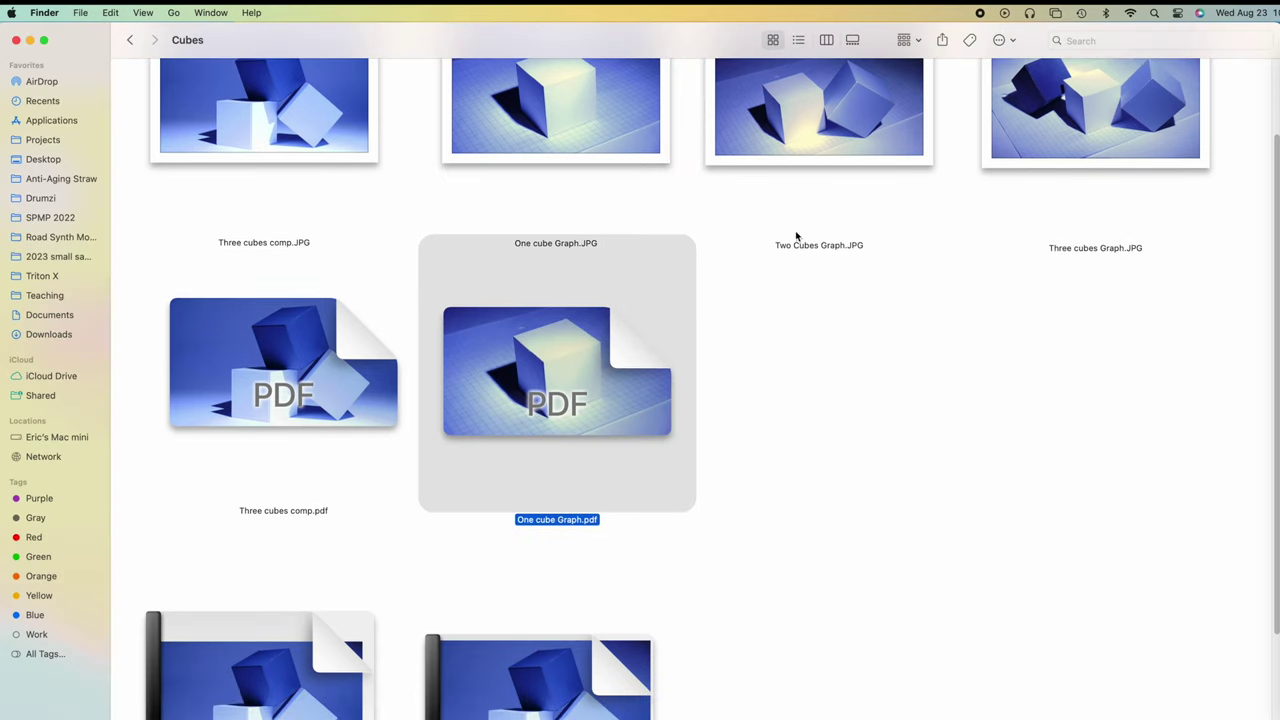
{"action": "scroll", "coordinate": [850, 300], "scroll_direction": "up", "scroll_amount": 2}
{"action": "double_click", "coordinate": [826, 219]}
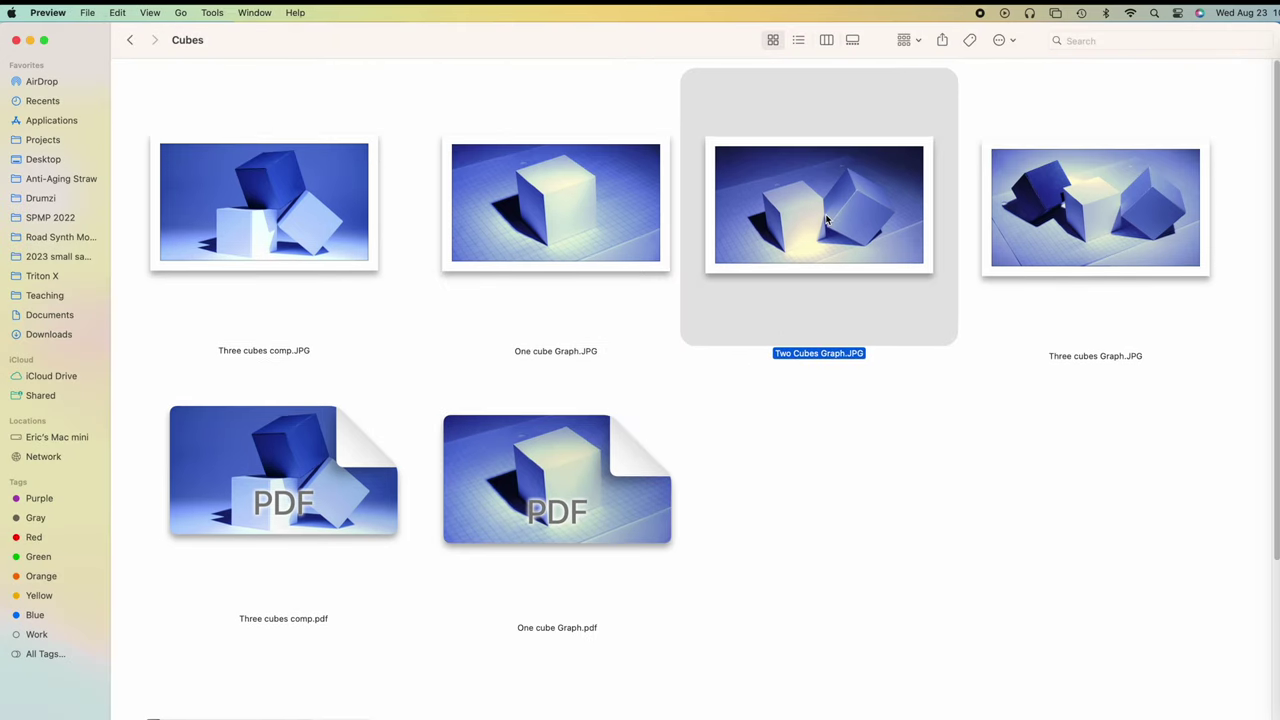
{"action": "left_click", "coordinate": [87, 12]}
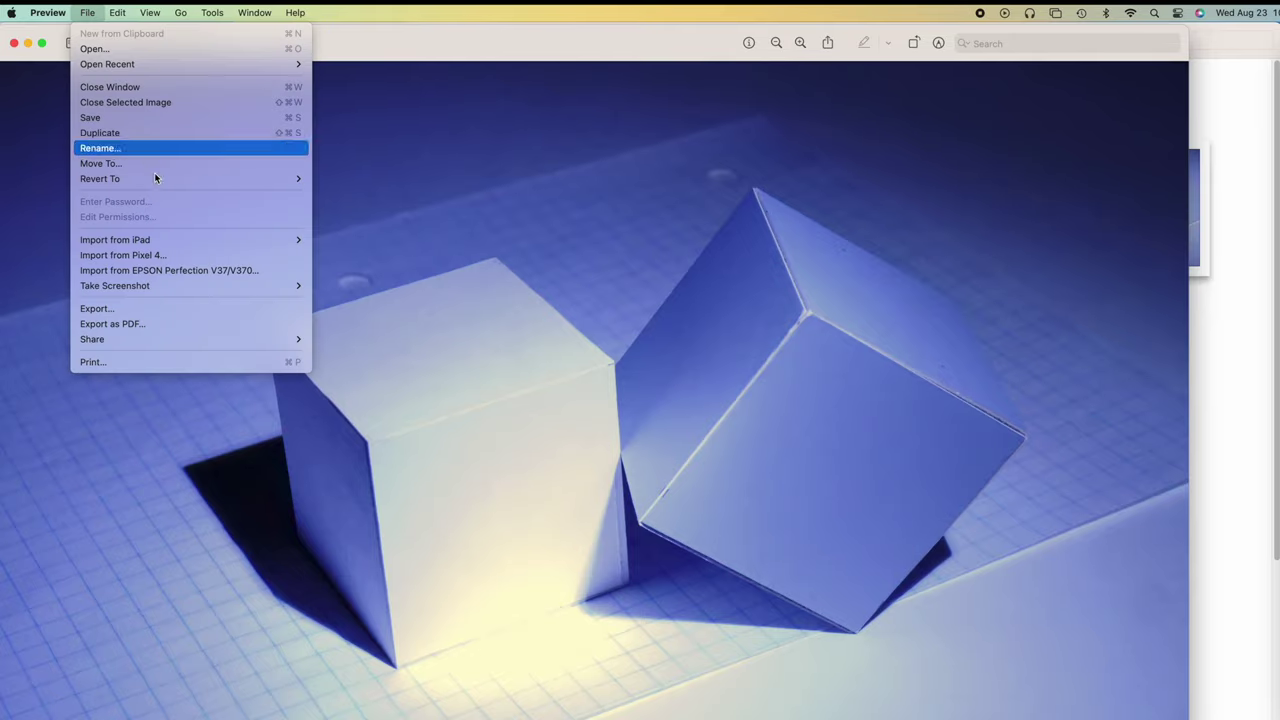
{"action": "left_click", "coordinate": [178, 304]}
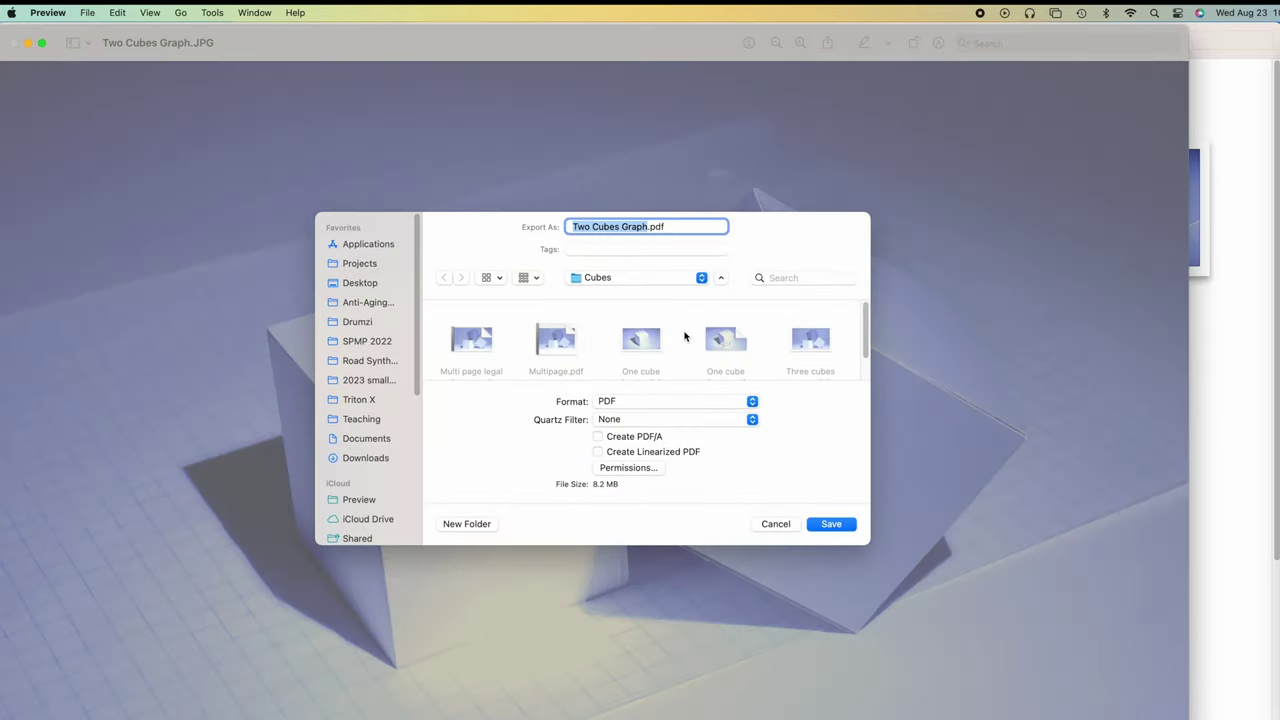
{"action": "left_click", "coordinate": [843, 524]}
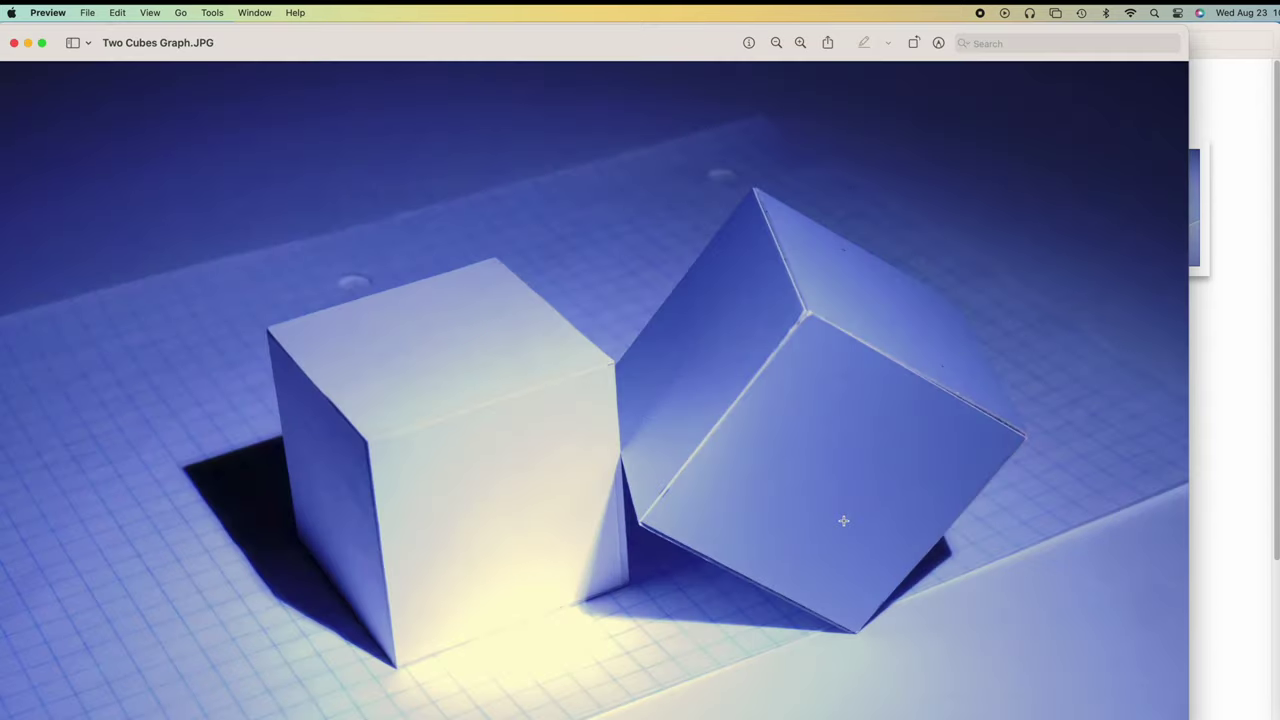
{"action": "left_click", "coordinate": [15, 43]}
{"action": "scroll", "coordinate": [975, 508], "scroll_direction": "up", "scroll_amount": 2}
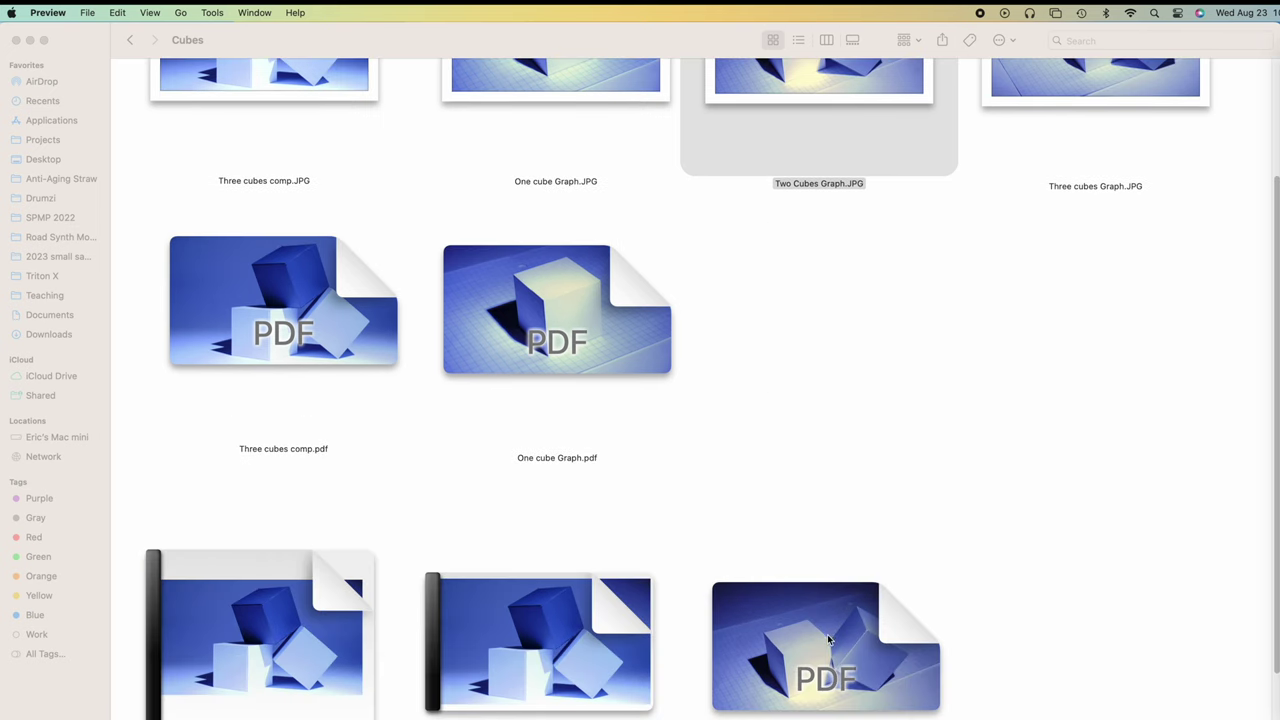
{"action": "scroll", "coordinate": [1070, 434], "scroll_direction": "up", "scroll_amount": 2}
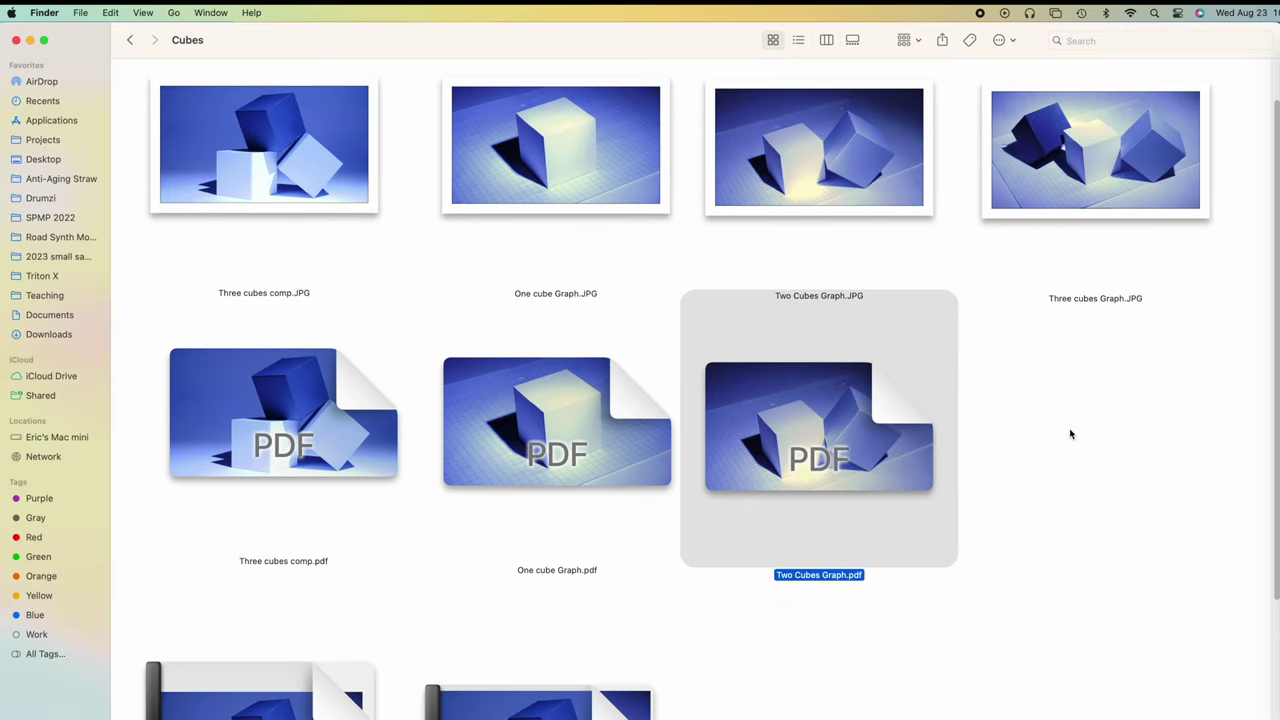
{"action": "scroll", "coordinate": [1070, 434], "scroll_direction": "up", "scroll_amount": 1}
- Start exporting Three cubes Graph.JPG and try the Black & White, Blue Tone and Gray Tone Quartz filters
{"action": "double_click", "coordinate": [1086, 206]}
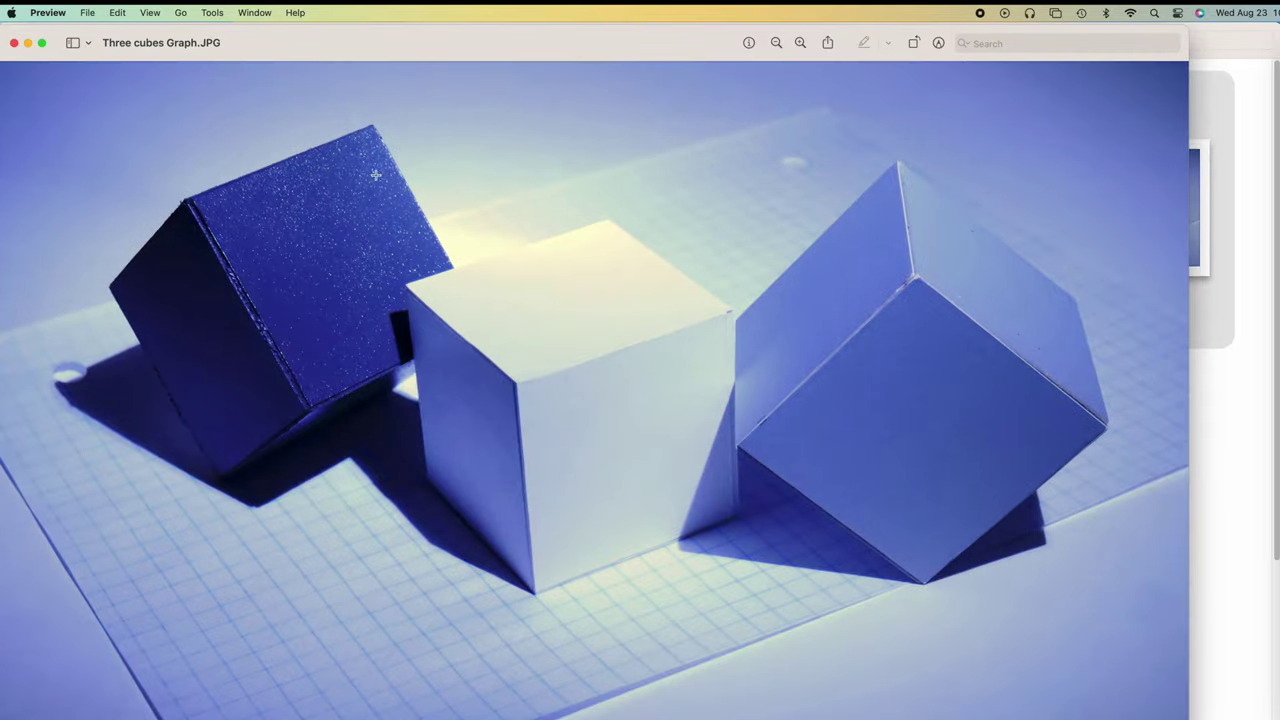
{"action": "left_click", "coordinate": [87, 13]}
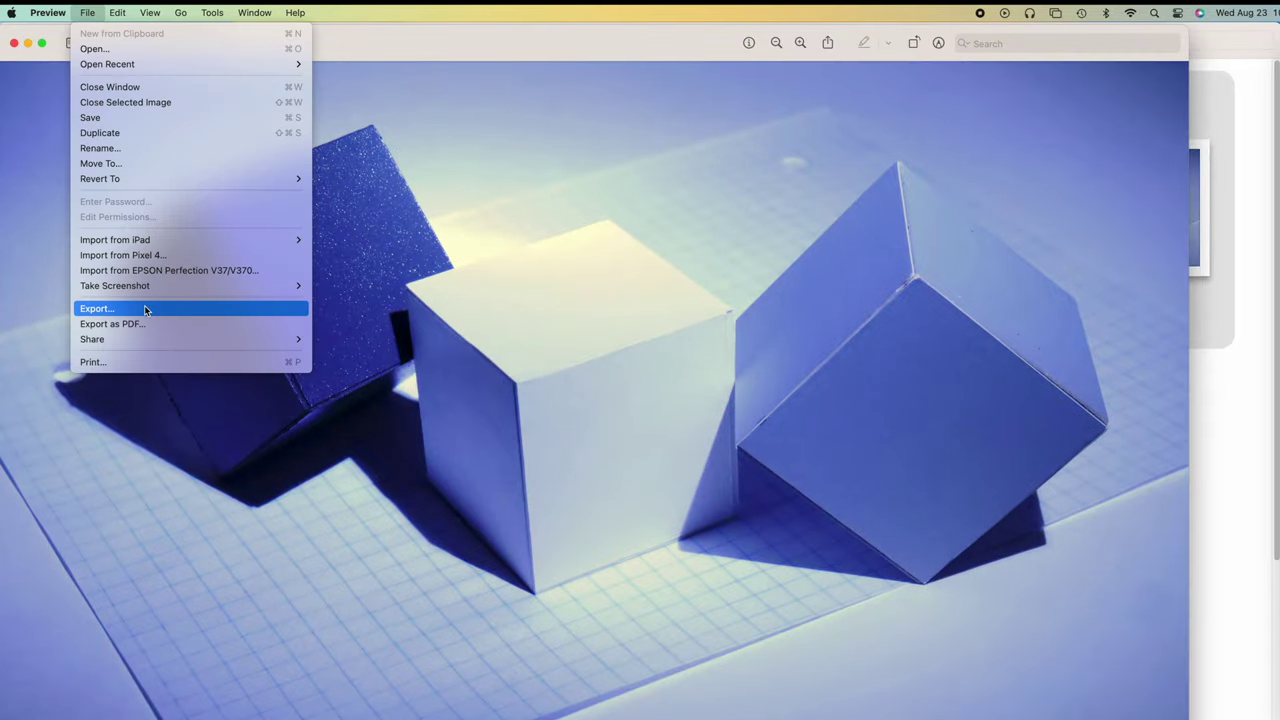
{"action": "left_click", "coordinate": [97, 308]}
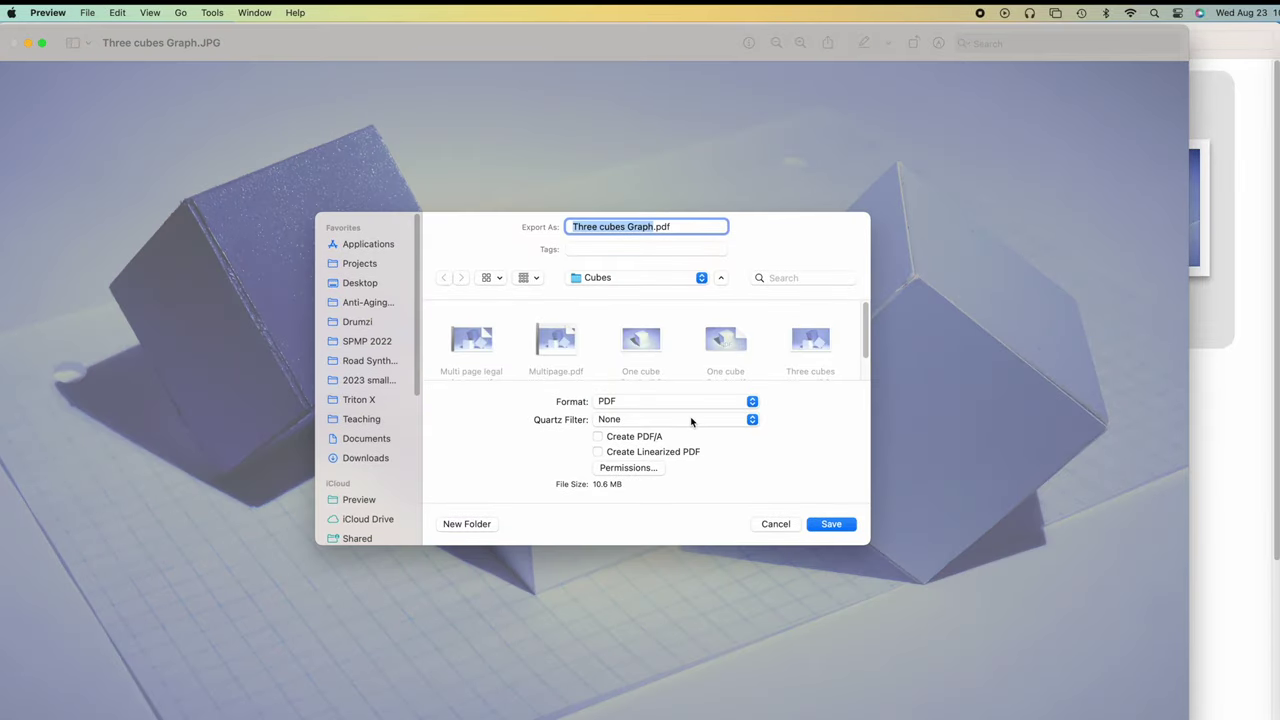
{"action": "left_click", "coordinate": [691, 420]}
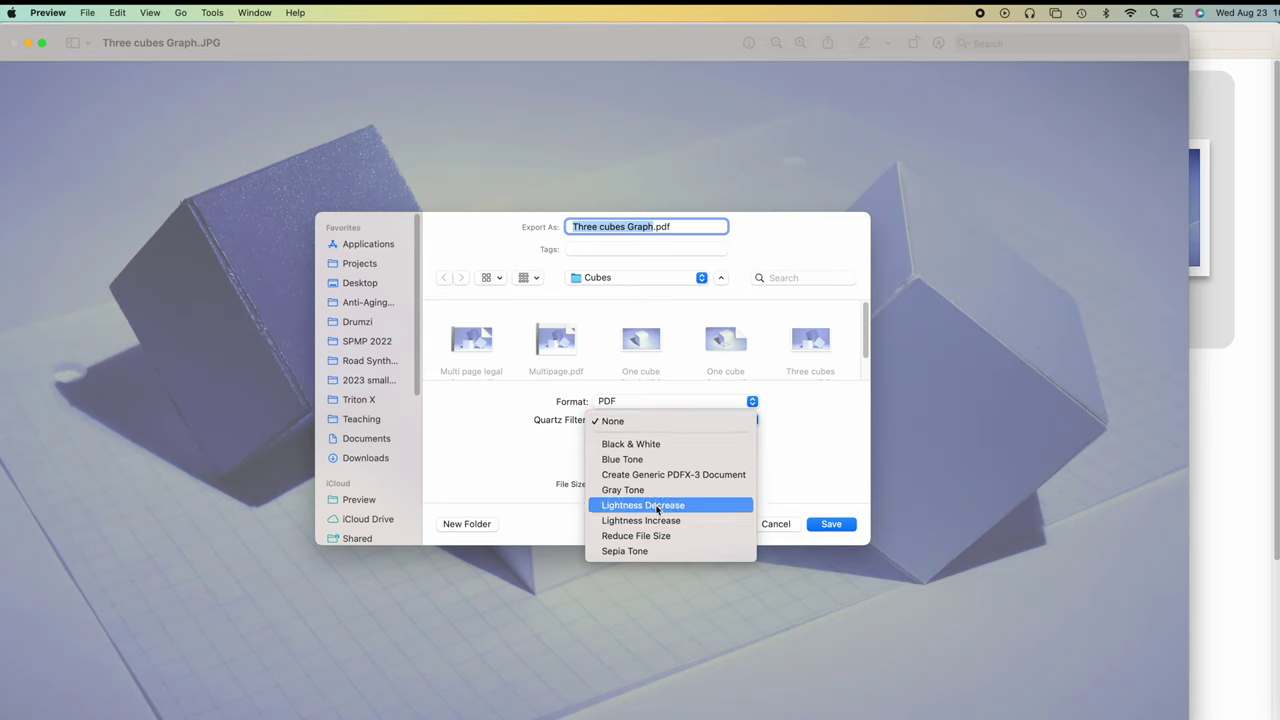
{"action": "left_click", "coordinate": [638, 445]}
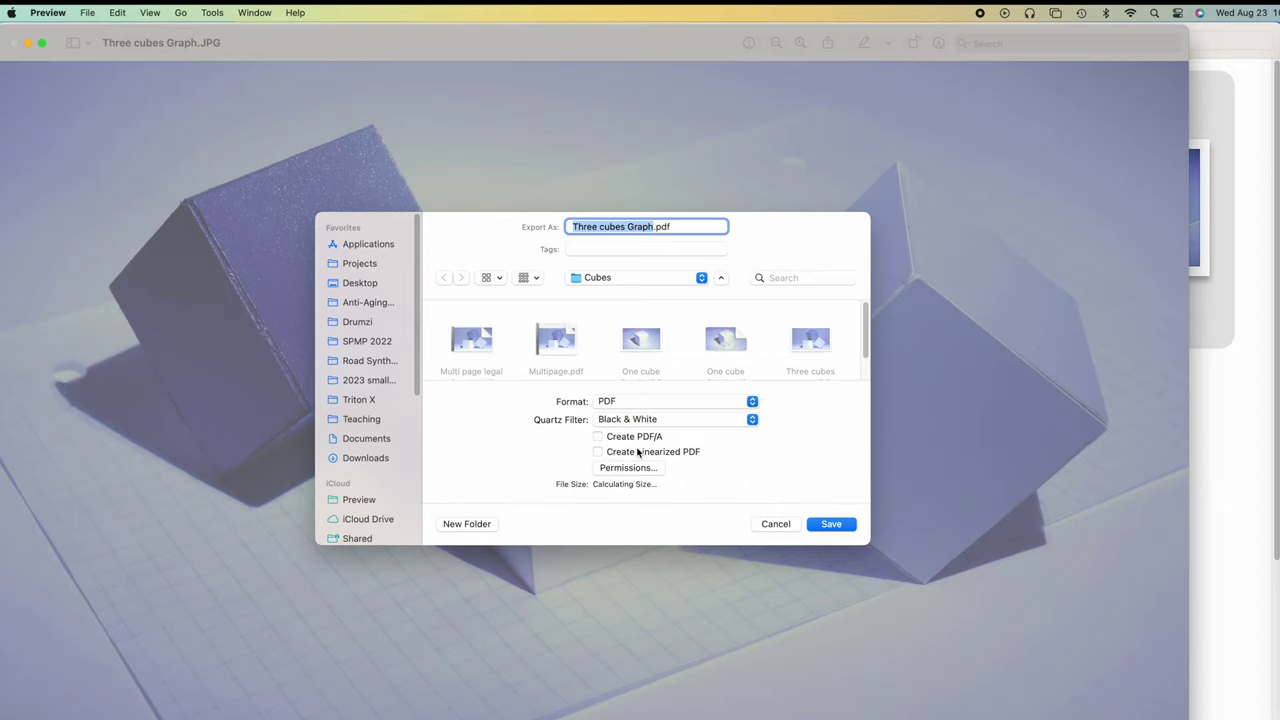
{"action": "left_click", "coordinate": [746, 421]}
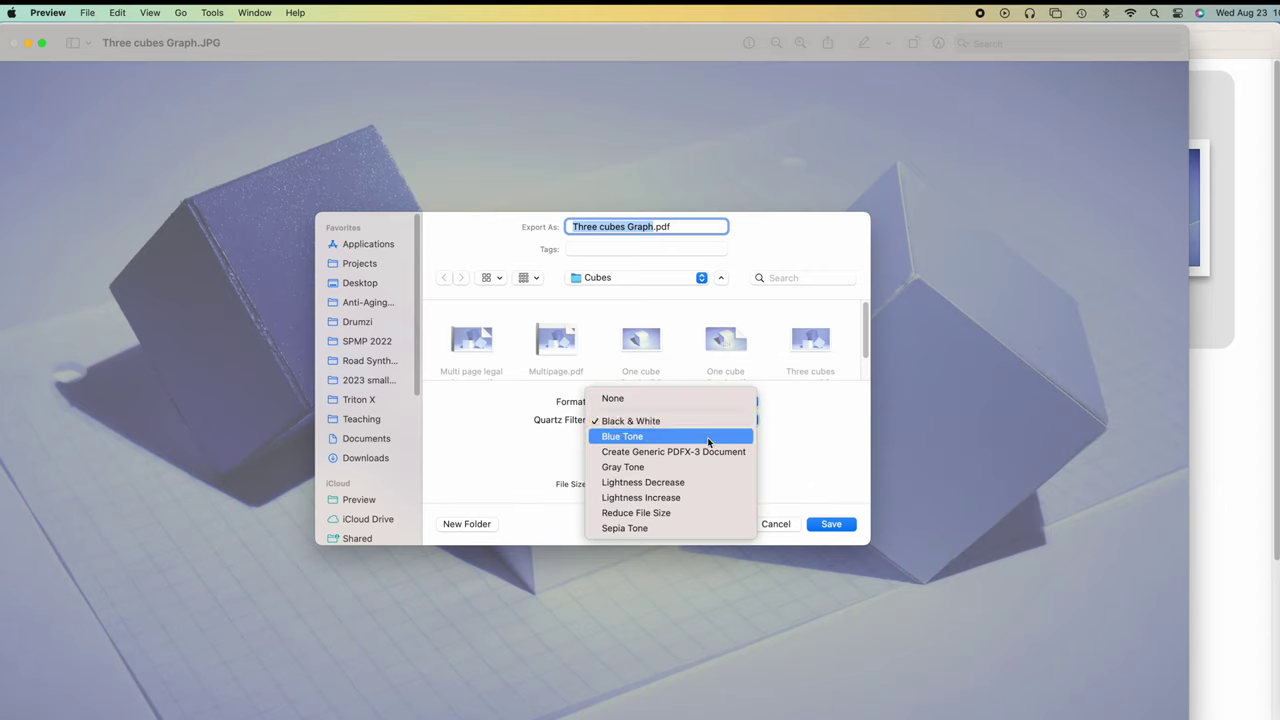
{"action": "left_click", "coordinate": [709, 435]}
{"action": "left_click", "coordinate": [748, 421]}
{"action": "left_click", "coordinate": [740, 420]}
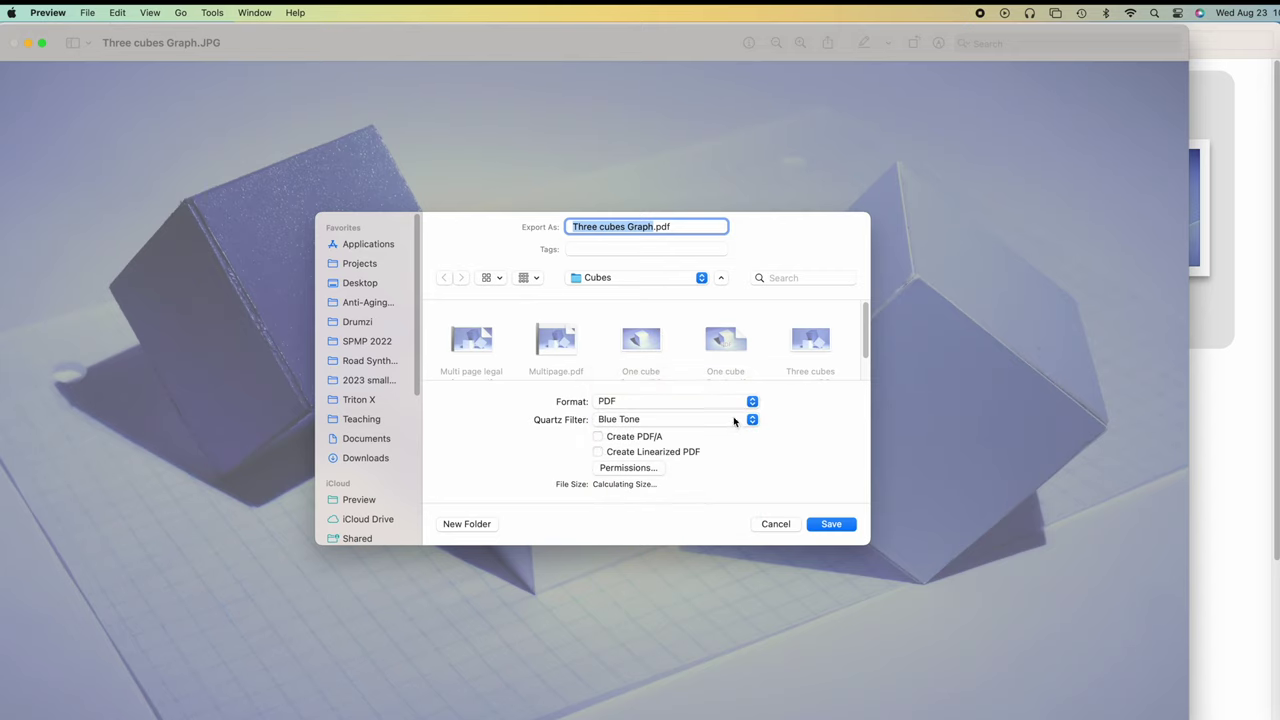
{"action": "left_click", "coordinate": [734, 420]}
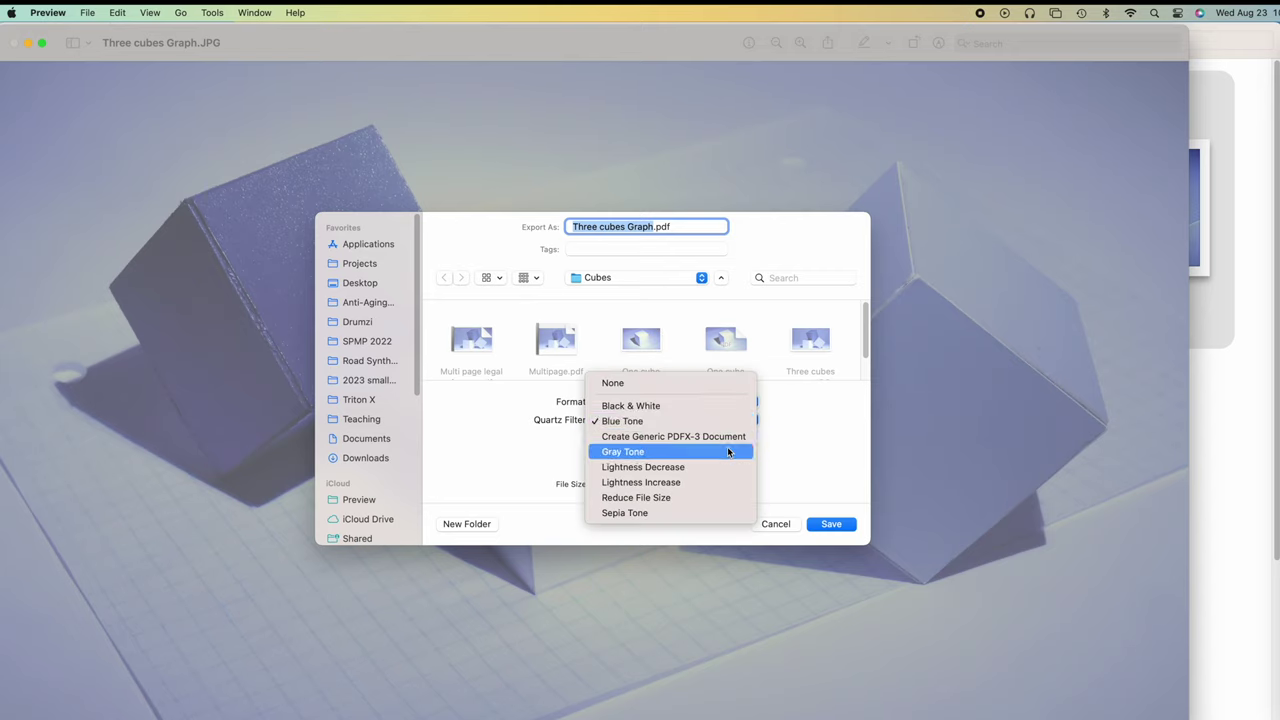
{"action": "left_click", "coordinate": [728, 450]}
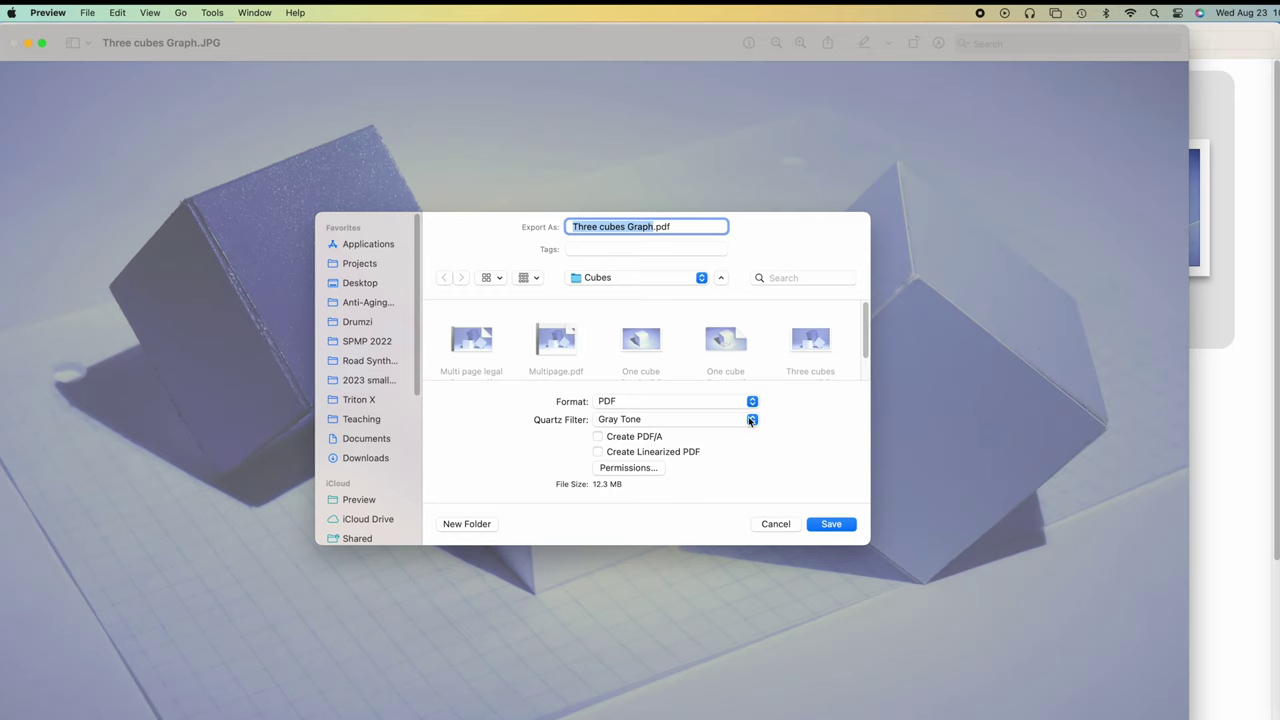
- Try Reduce File Size, reset the filter to None, and save Three cubes Graph.pdf
{"action": "left_click", "coordinate": [750, 419]}
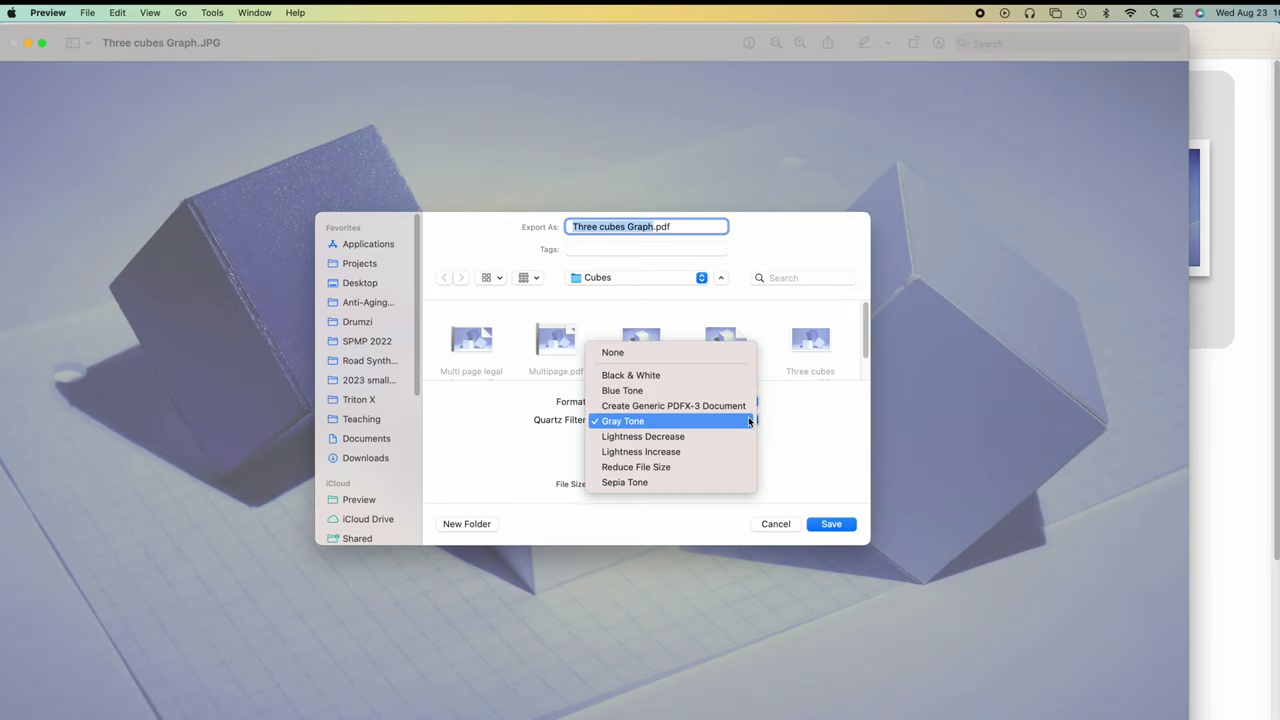
{"action": "left_click", "coordinate": [737, 470]}
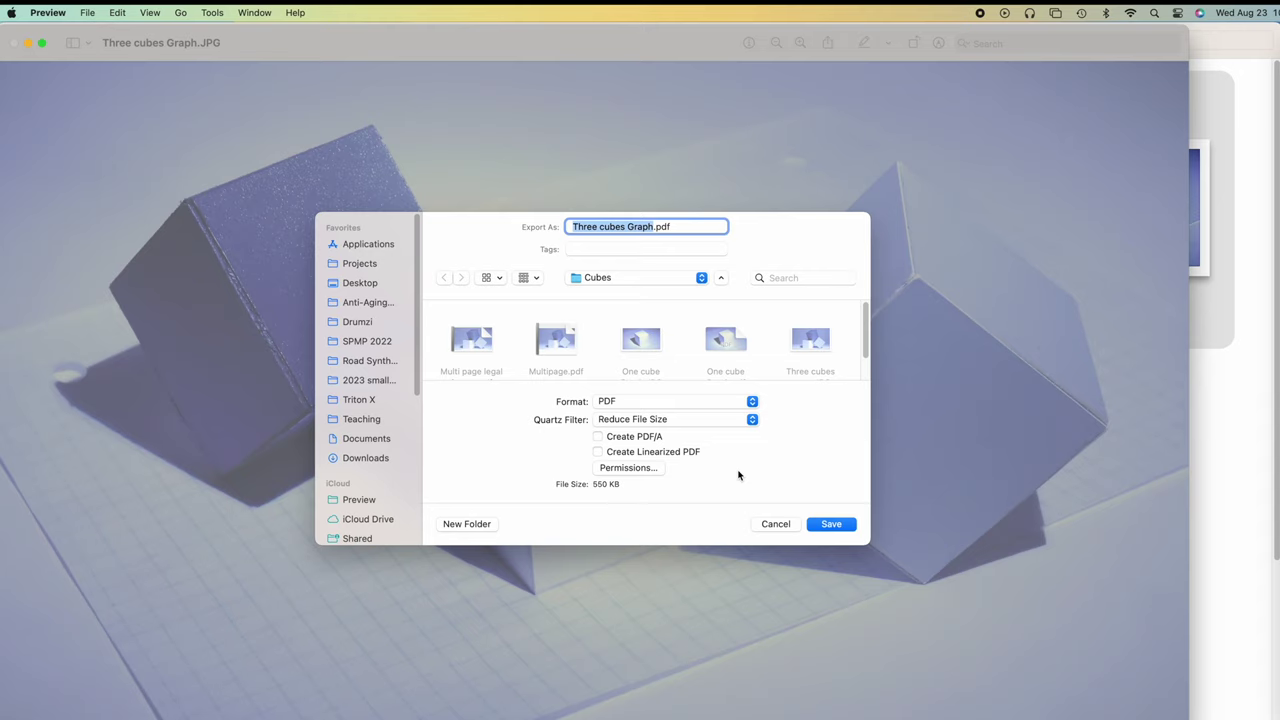
{"action": "left_click", "coordinate": [737, 424]}
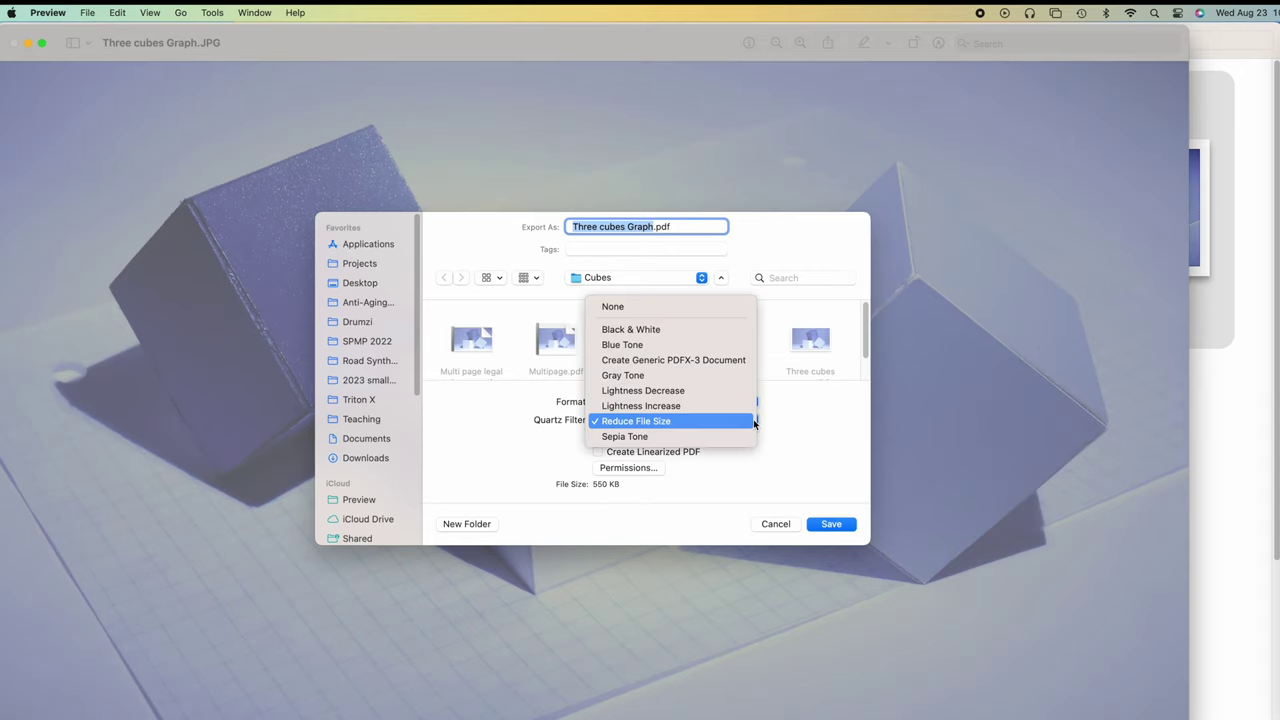
{"action": "left_click", "coordinate": [668, 305]}
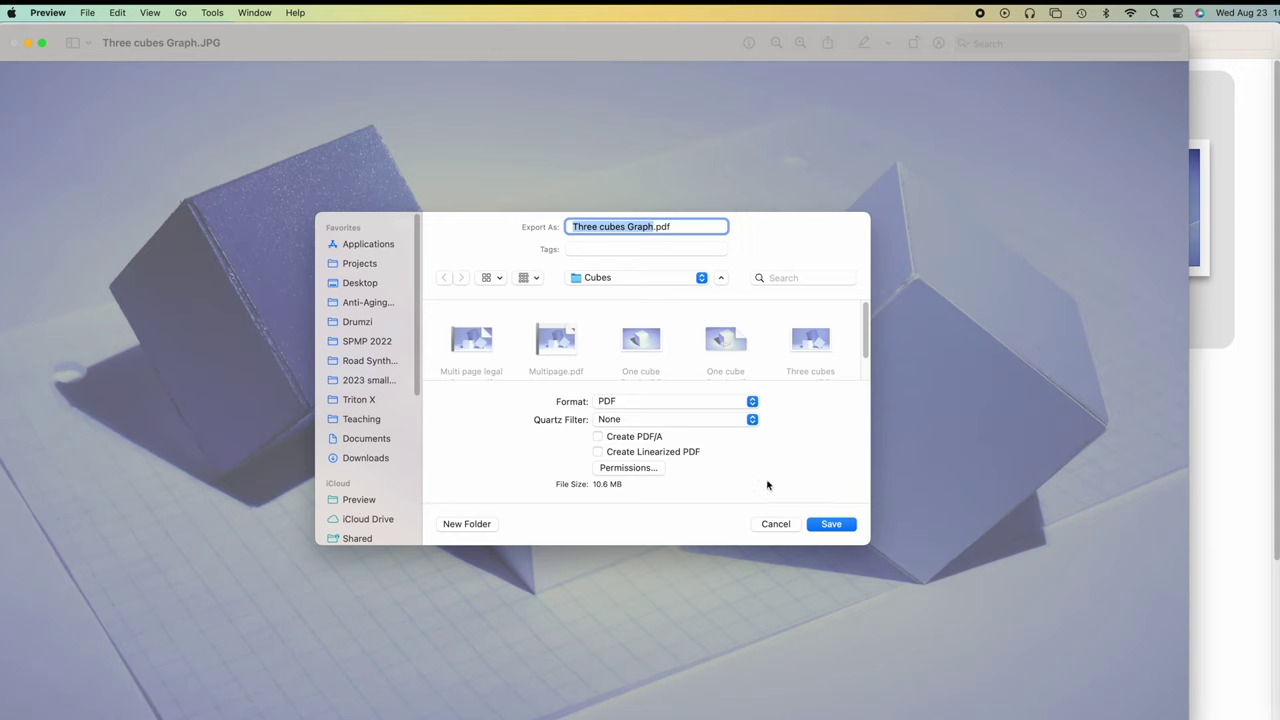
{"action": "left_click", "coordinate": [830, 524]}
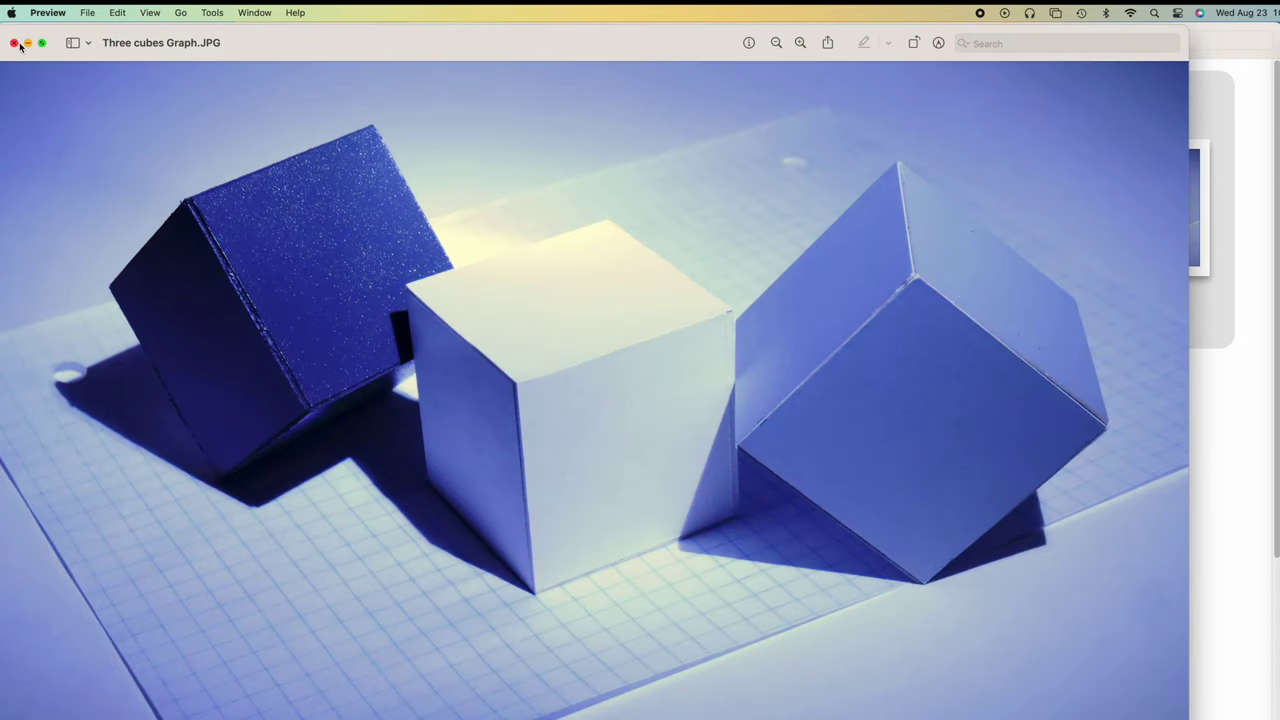
{"action": "left_click", "coordinate": [14, 42]}
- Open the four new PDFs together in Preview with the page thumbnail sidebar shown
{"action": "scroll", "coordinate": [1144, 569], "scroll_direction": "down", "scroll_amount": 5}
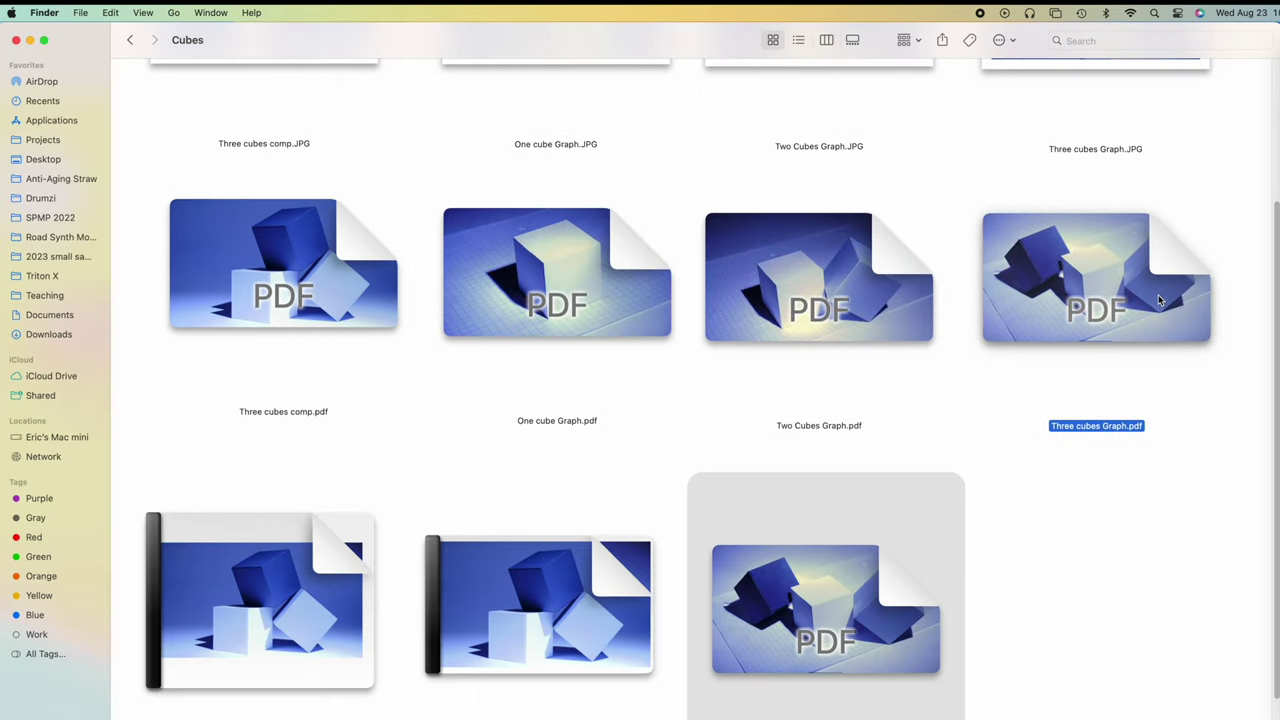
{"action": "left_click", "coordinate": [1046, 543]}
{"action": "scroll", "coordinate": [963, 592], "scroll_direction": "up", "scroll_amount": 4}
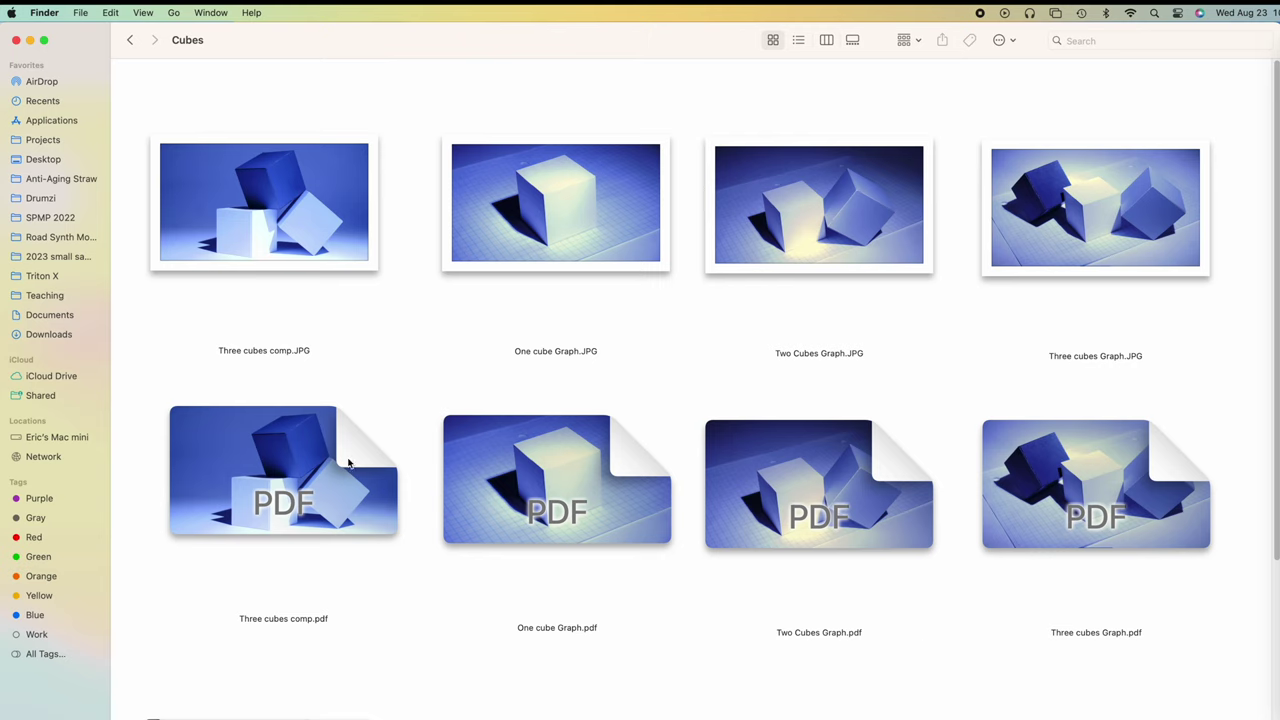
{"action": "left_click_drag", "start_coordinate": [136, 389], "coordinate": [1185, 570]}
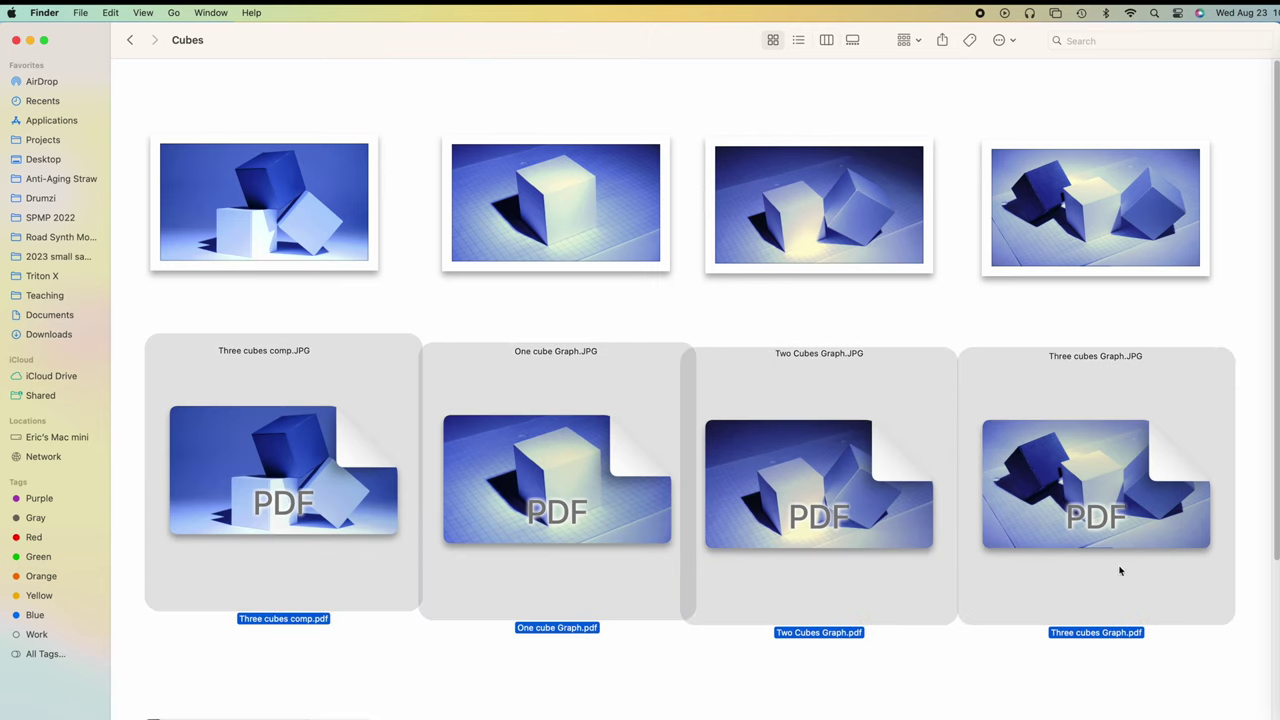
{"action": "double_click", "coordinate": [568, 489]}
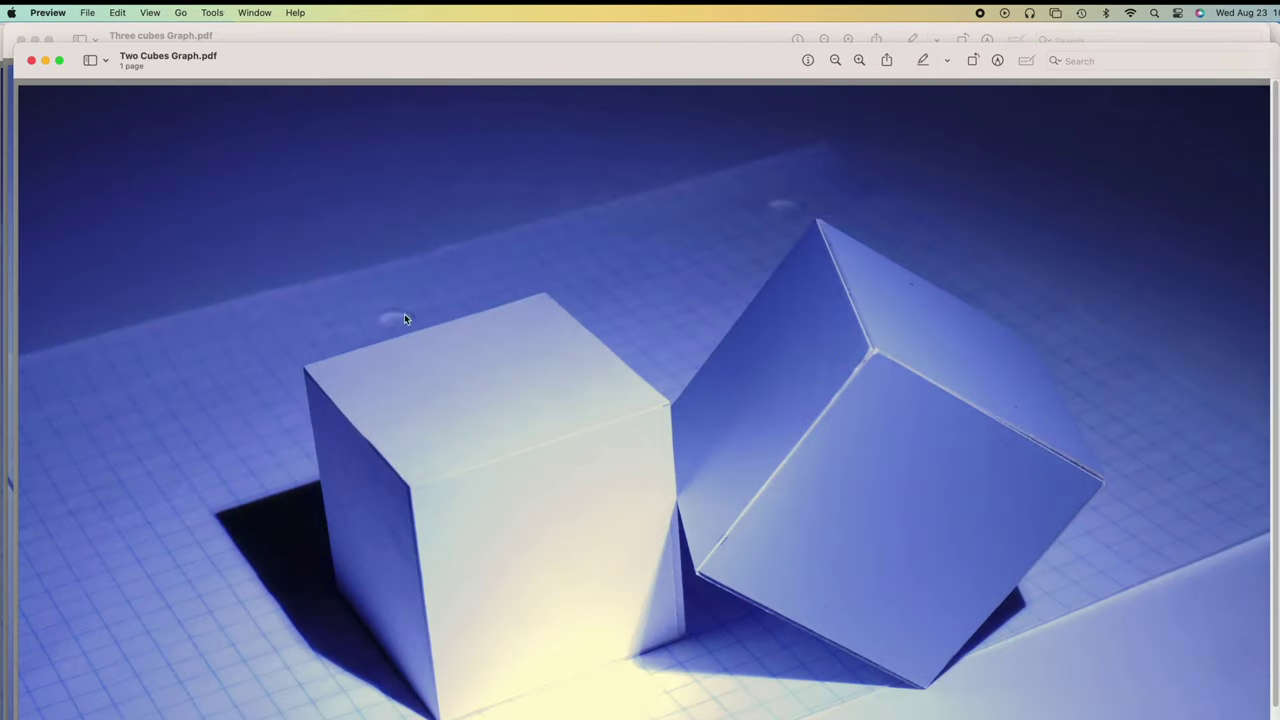
{"action": "left_click", "coordinate": [94, 61]}
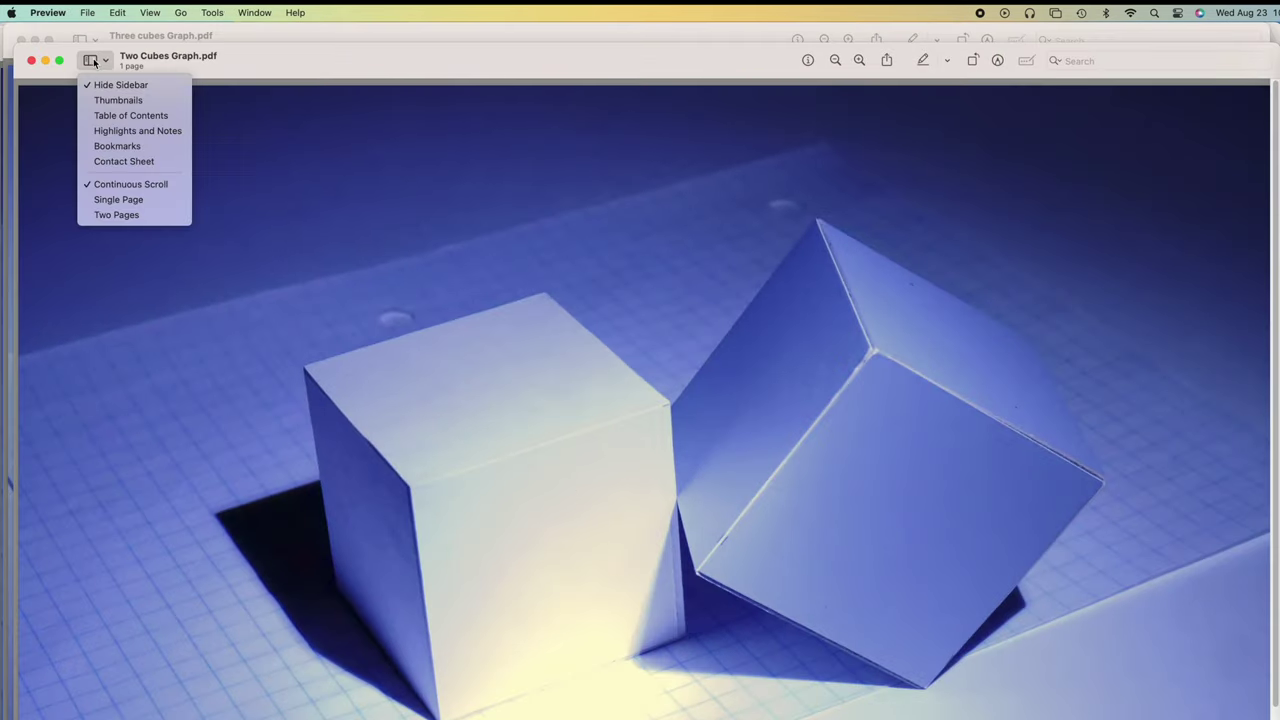
{"action": "left_click", "coordinate": [118, 100]}
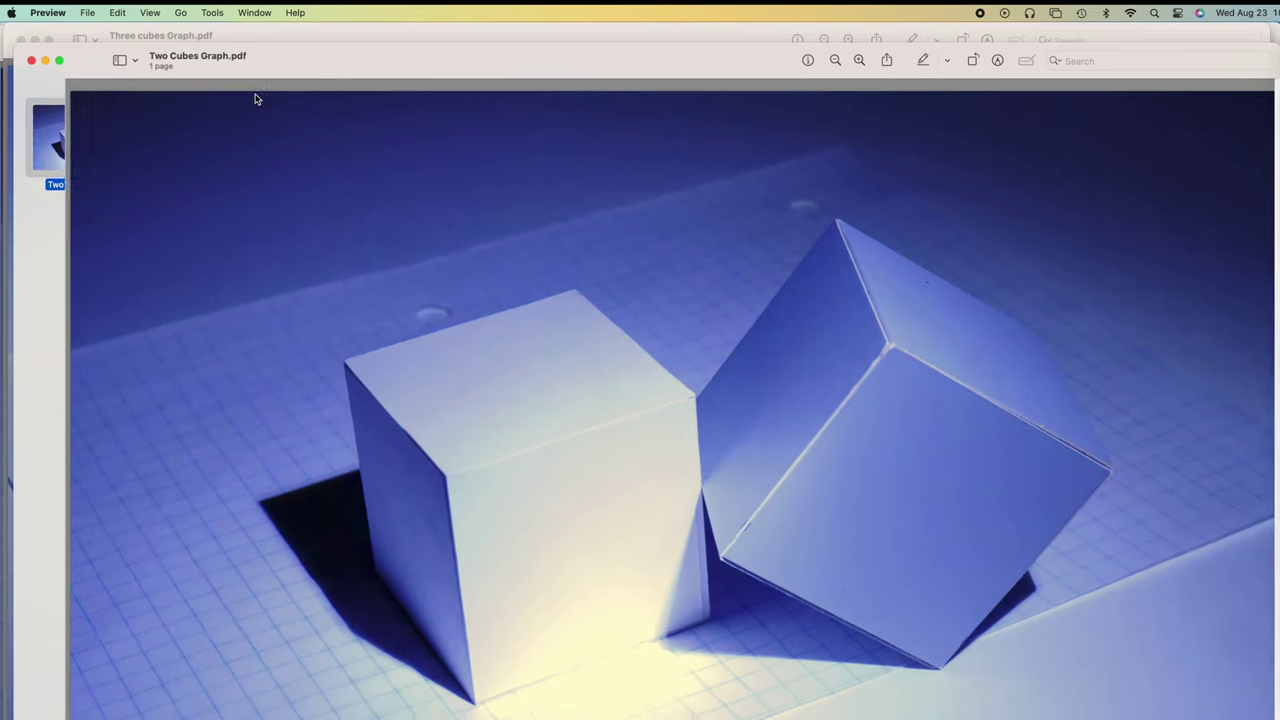
- Close the Three cubes and One cube Graph windows, leaving Two Cubes Graph.pdf beside Finder
{"action": "left_click_drag", "start_coordinate": [409, 57], "coordinate": [554, 40]}
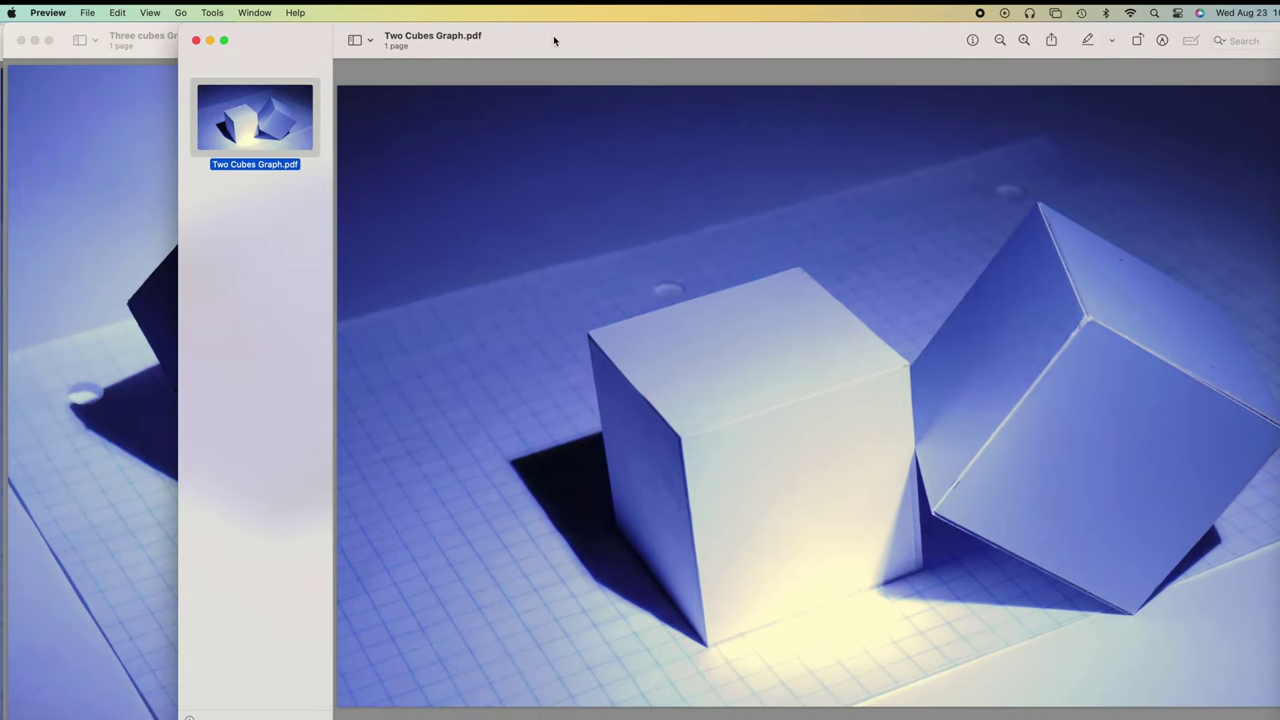
{"action": "left_click", "coordinate": [21, 41]}
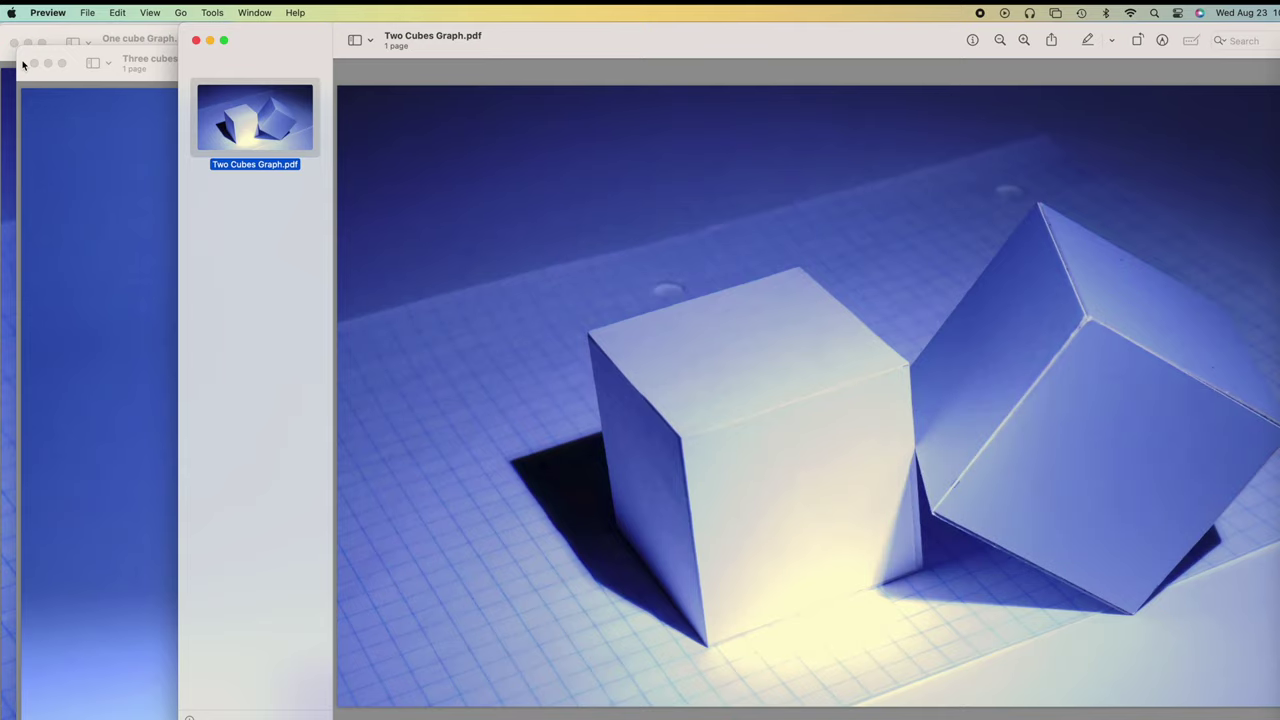
{"action": "left_click", "coordinate": [34, 64]}
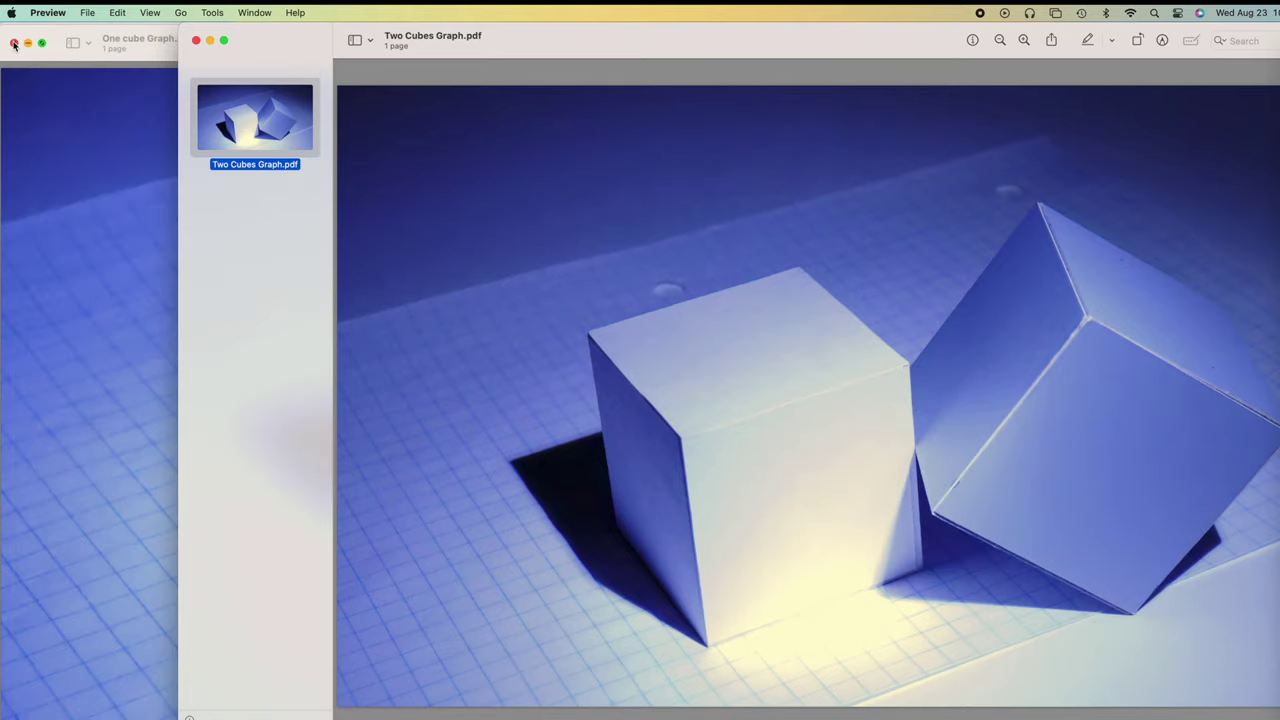
{"action": "left_click", "coordinate": [14, 43]}
{"action": "left_click_drag", "start_coordinate": [470, 44], "coordinate": [1052, 596]}
- Add Three cubes comp, One cube Graph and Three cubes Graph PDFs as pages to Two Cubes Graph.pdf
{"action": "left_click", "coordinate": [948, 336]}
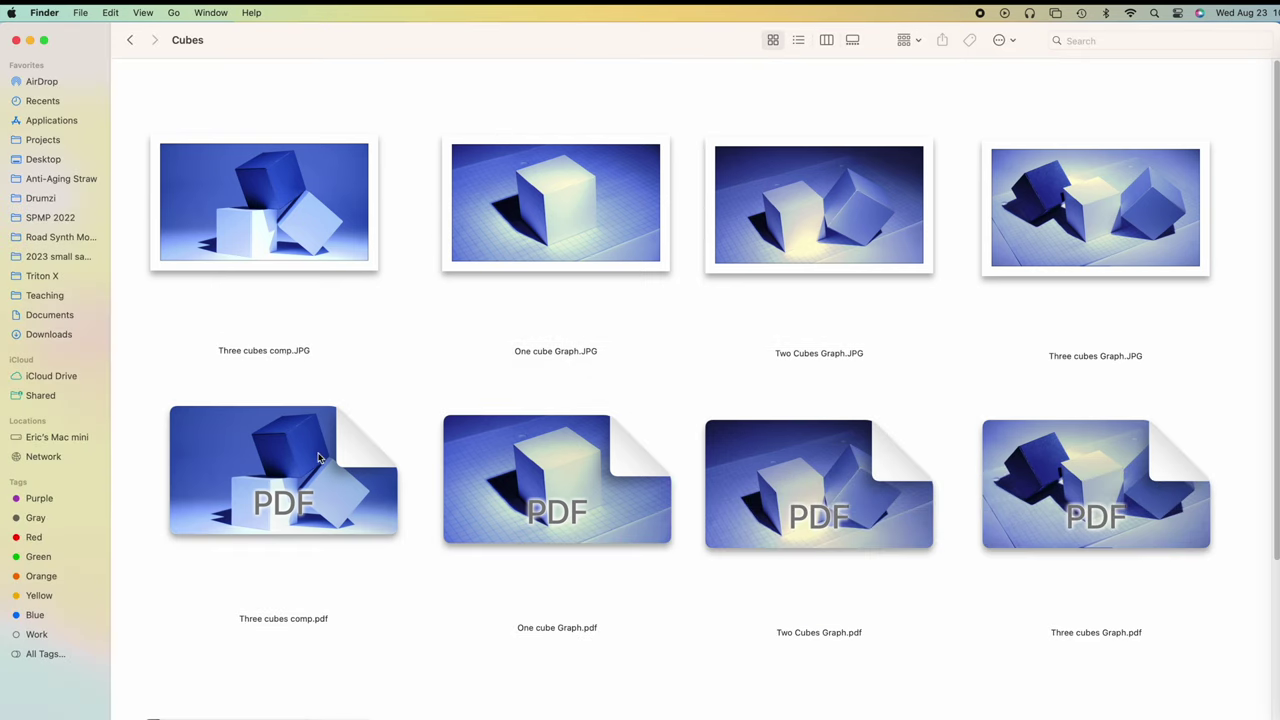
{"action": "left_click", "coordinate": [321, 459]}
{"action": "left_click", "coordinate": [650, 500], "text": "super"}
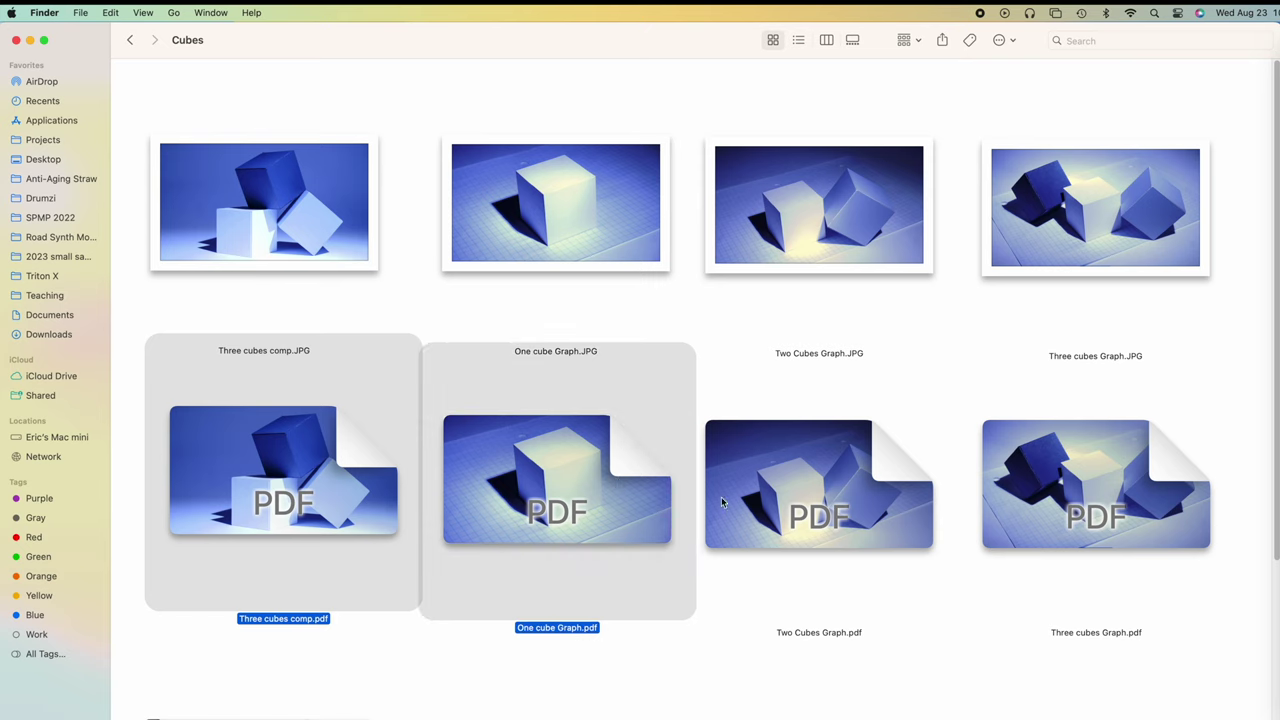
{"action": "left_click", "coordinate": [1100, 507], "text": "super"}
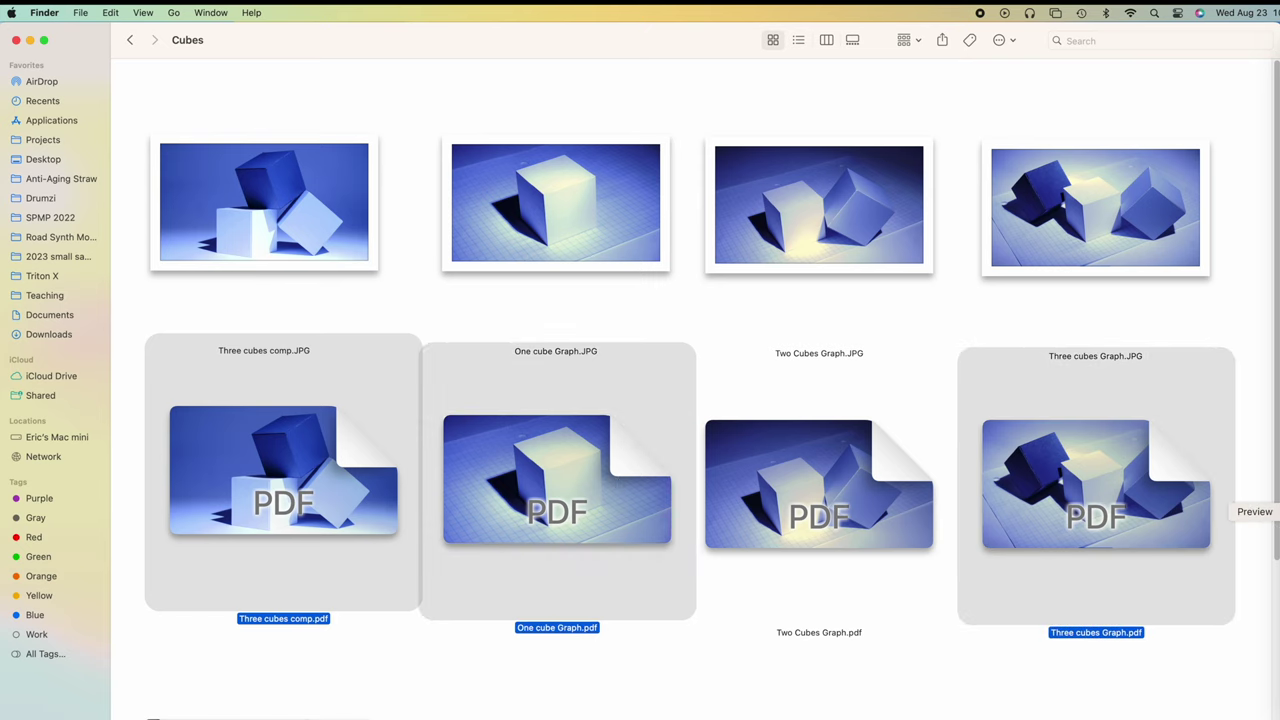
{"action": "left_click", "coordinate": [1275, 513]}
{"action": "left_click_drag", "start_coordinate": [641, 500], "coordinate": [801, 708]}
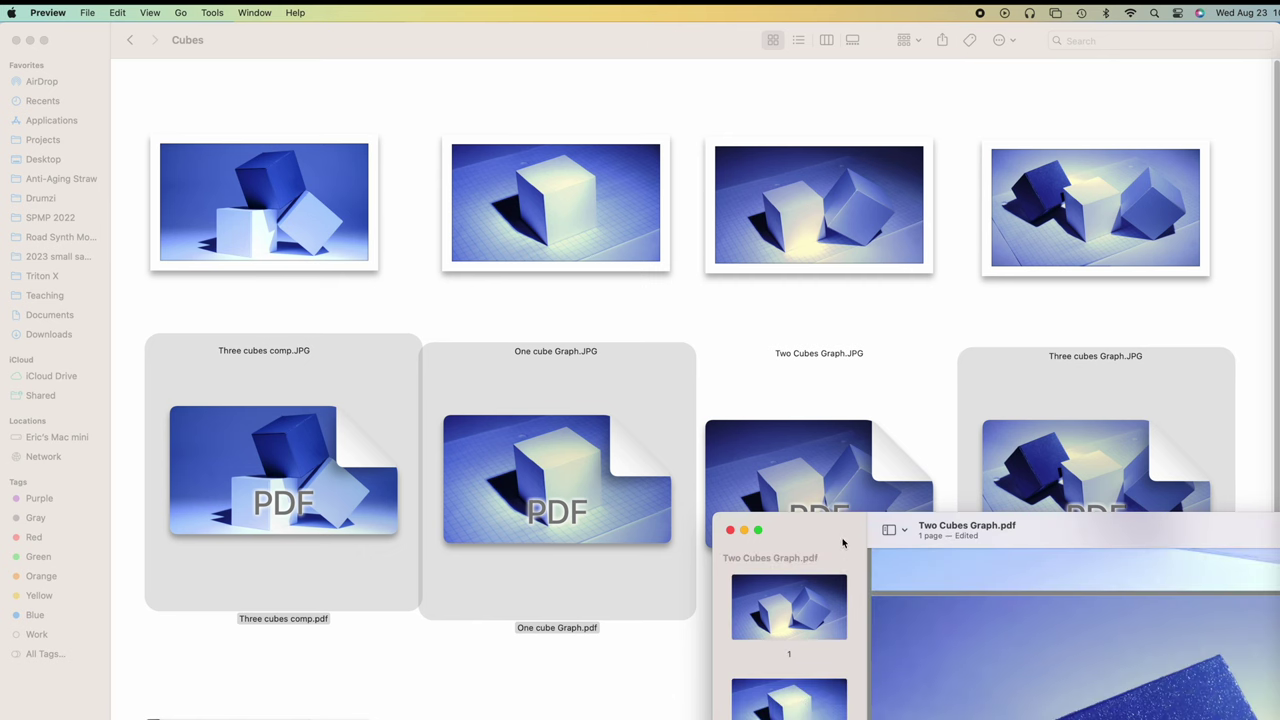
{"action": "left_click_drag", "start_coordinate": [845, 528], "coordinate": [140, 8]}
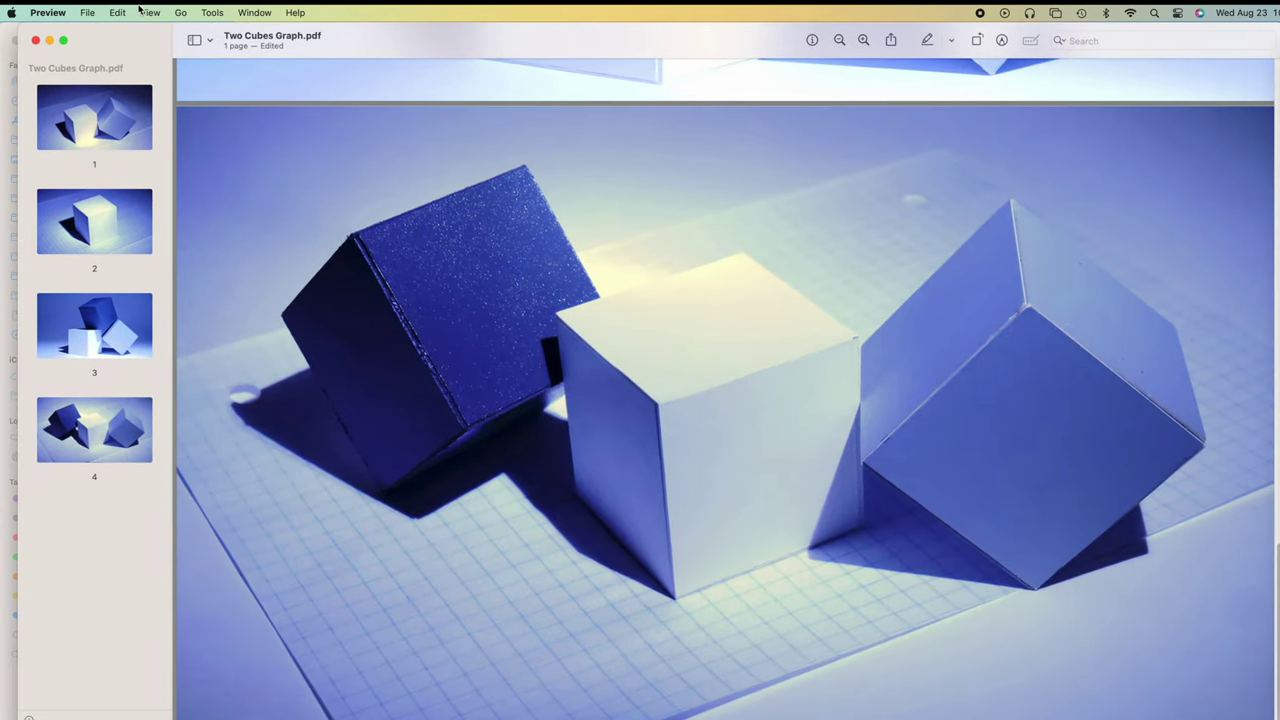
- Reorder the pages with stacked cubes first and single cube second, then select all four
{"action": "left_click", "coordinate": [108, 440]}
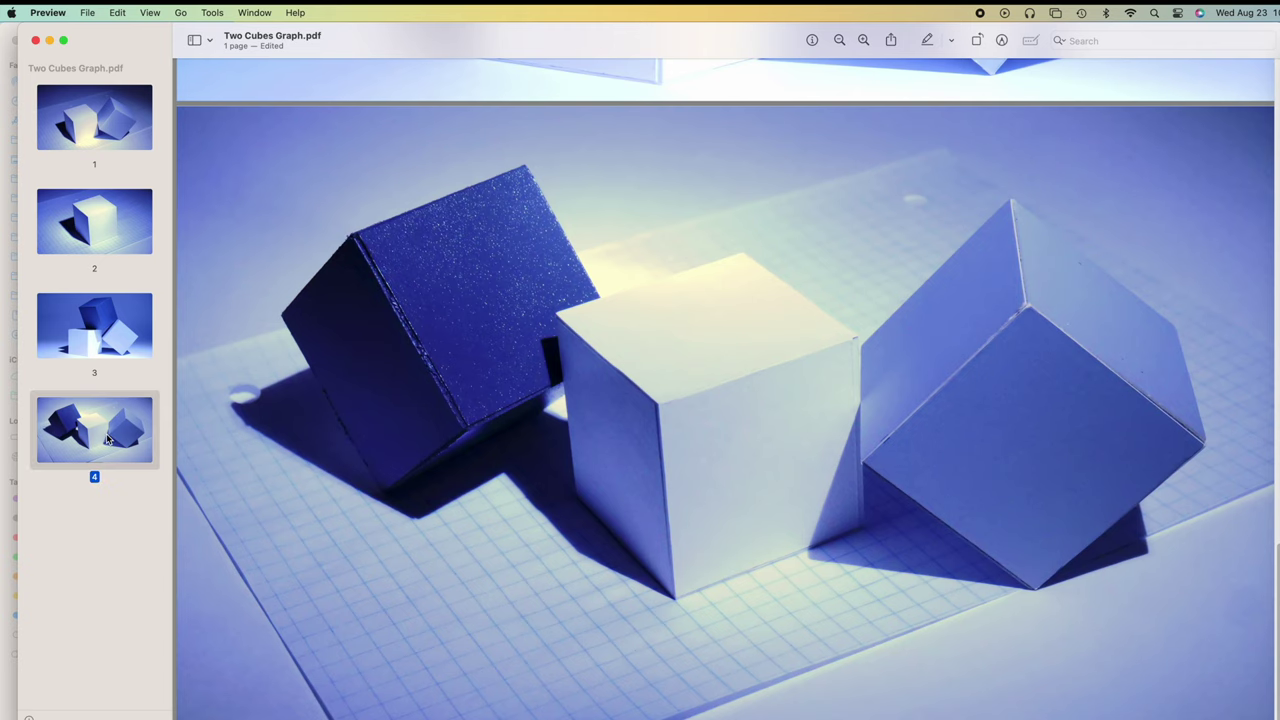
{"action": "left_click", "coordinate": [106, 337]}
{"action": "left_click_drag", "start_coordinate": [96, 310], "coordinate": [100, 110]}
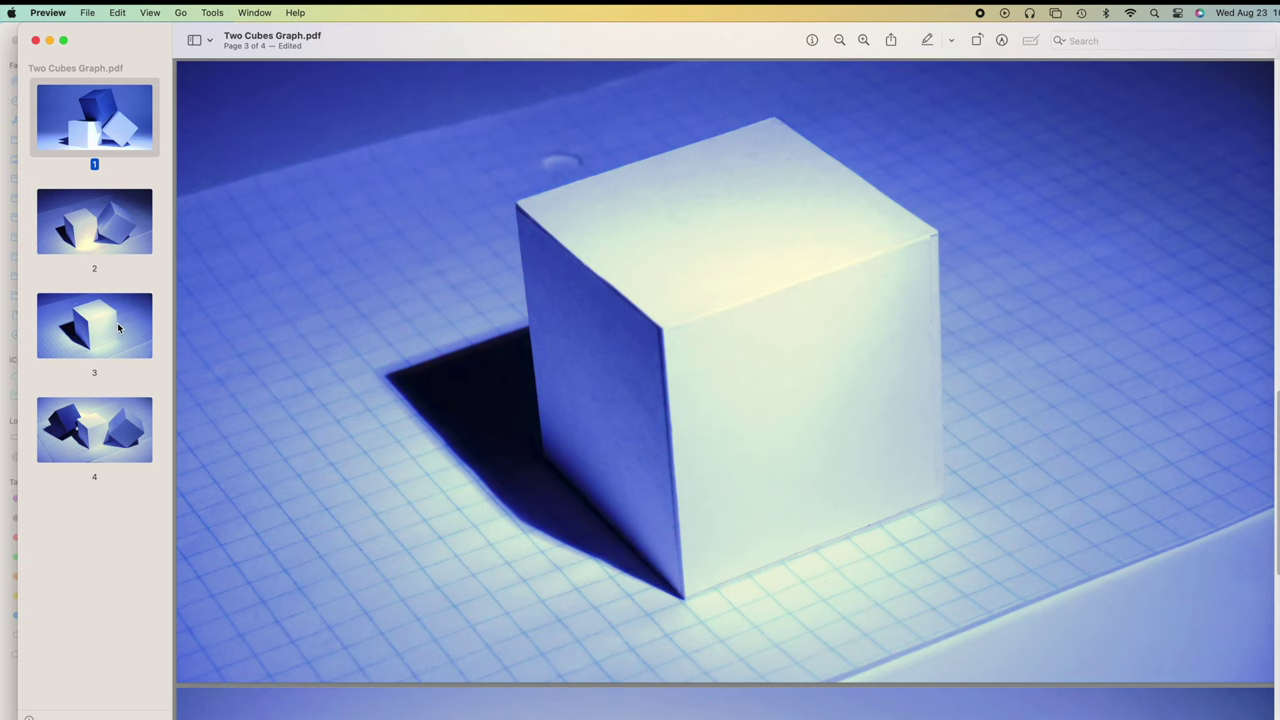
{"action": "left_click_drag", "start_coordinate": [117, 322], "coordinate": [124, 205]}
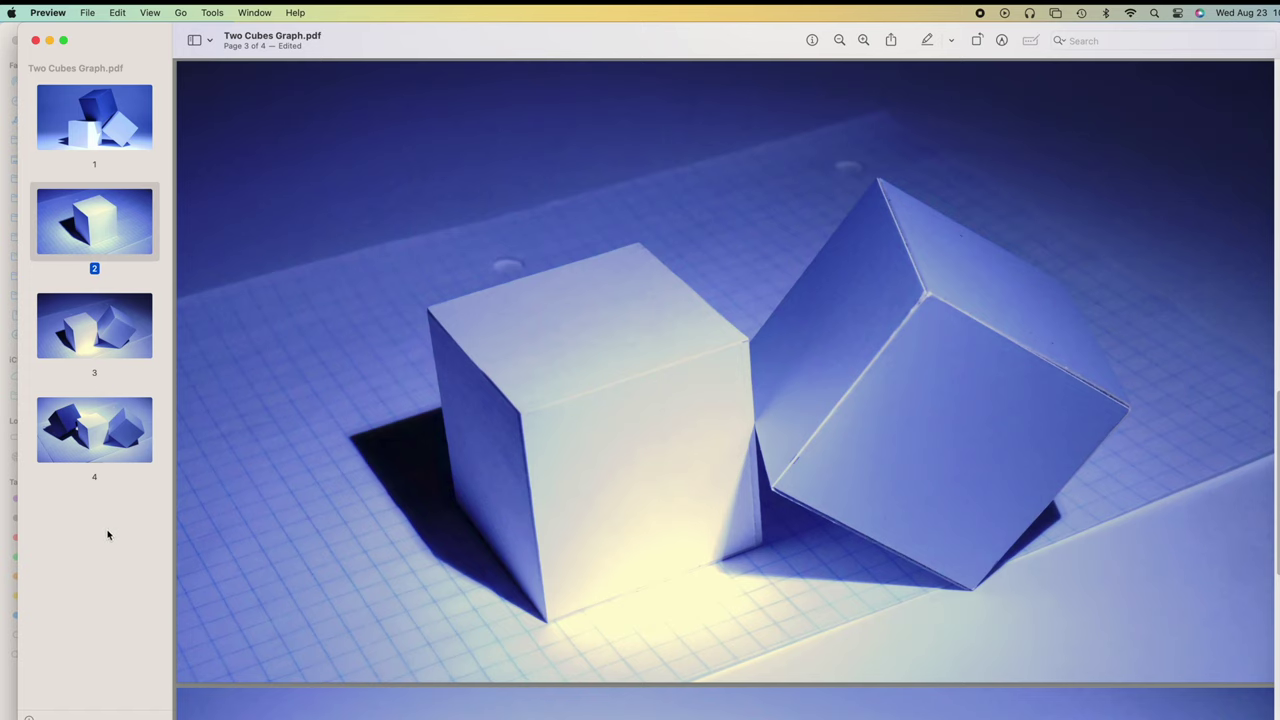
{"action": "left_click_drag", "start_coordinate": [68, 531], "coordinate": [121, 126]}
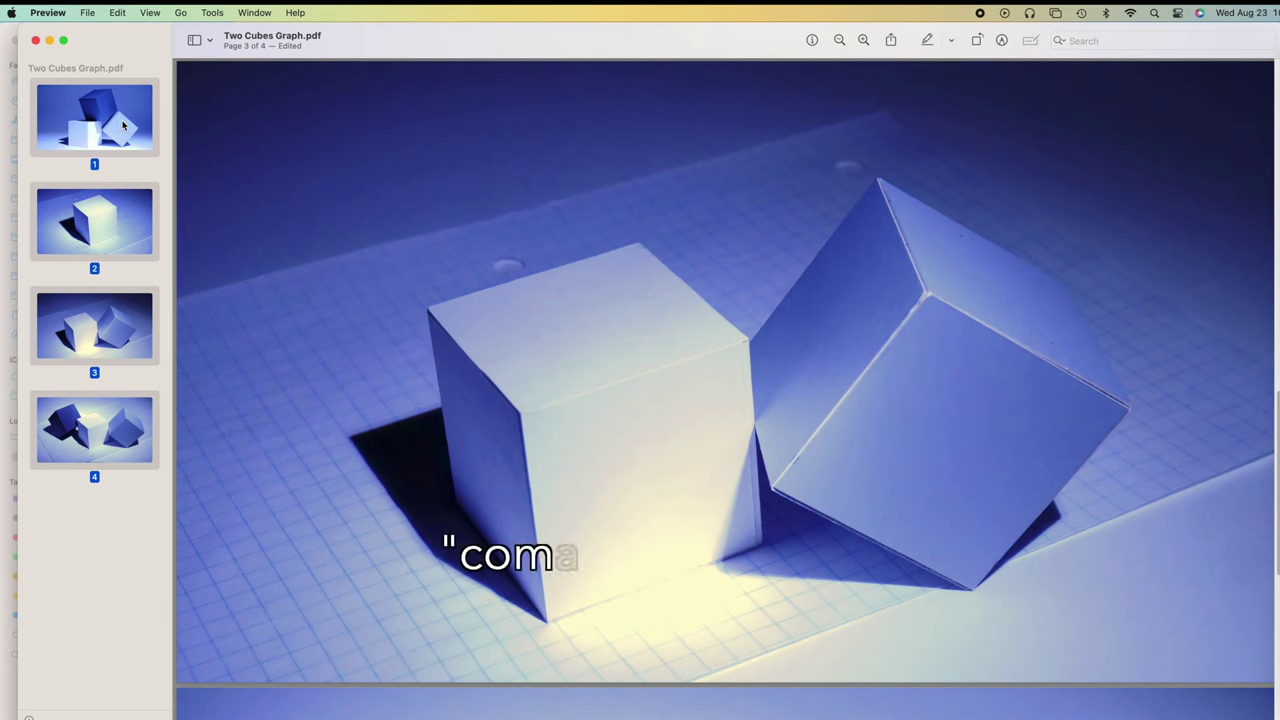
{"action": "left_click", "coordinate": [87, 13]}
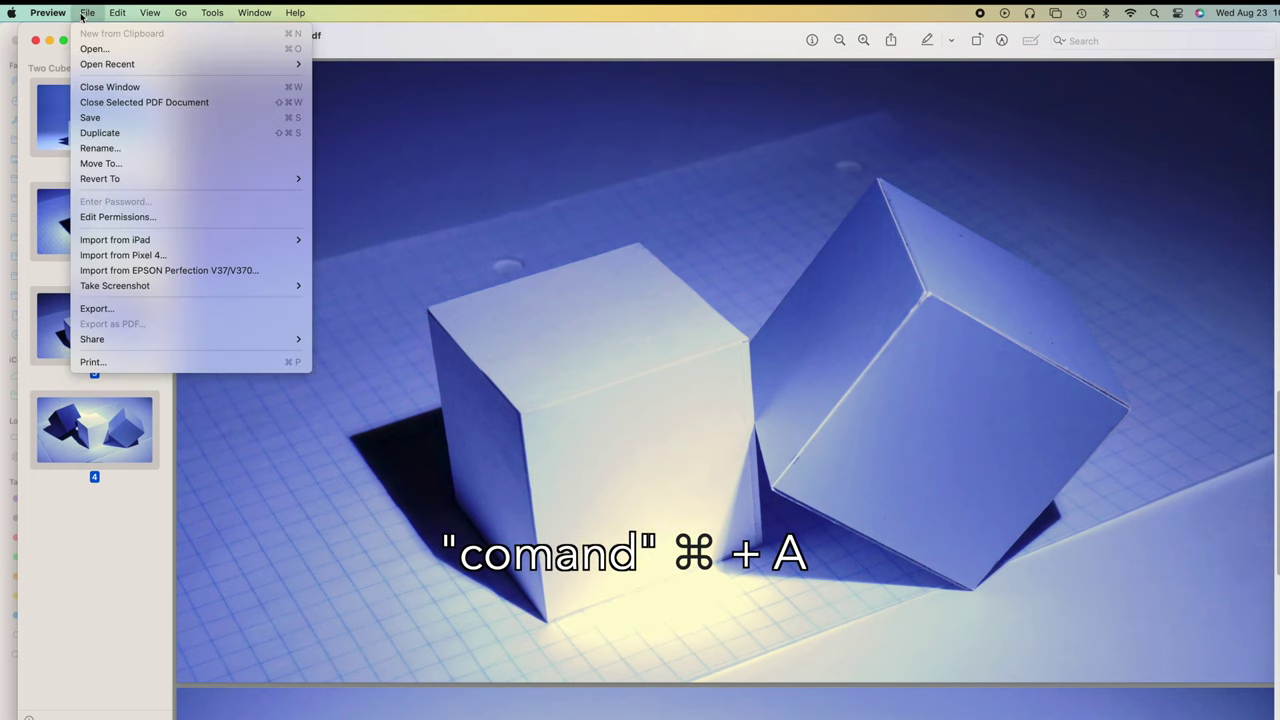
- Export the four-page document as a new PDF with a character added after 'Graph', keeping Two Cubes Graph.pdf
{"action": "left_click", "coordinate": [113, 310]}
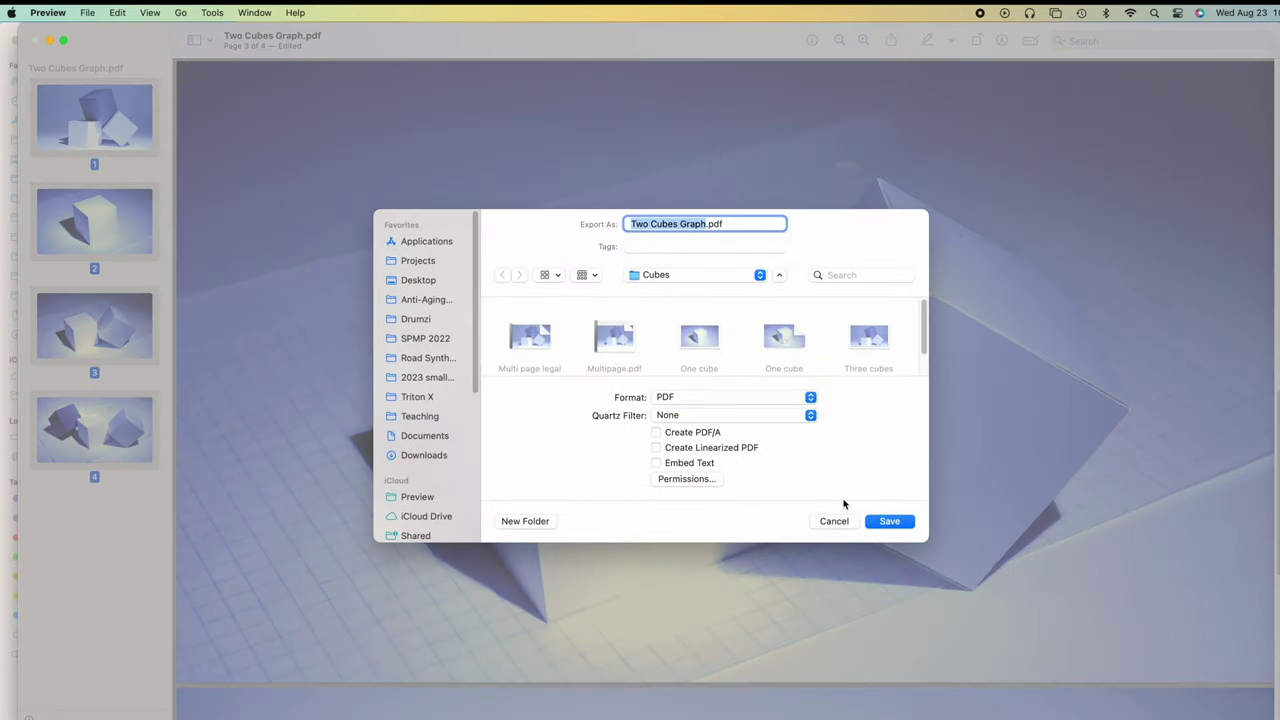
{"action": "left_click", "coordinate": [899, 524]}
{"action": "left_click", "coordinate": [610, 445]}
{"action": "left_click", "coordinate": [705, 226]}
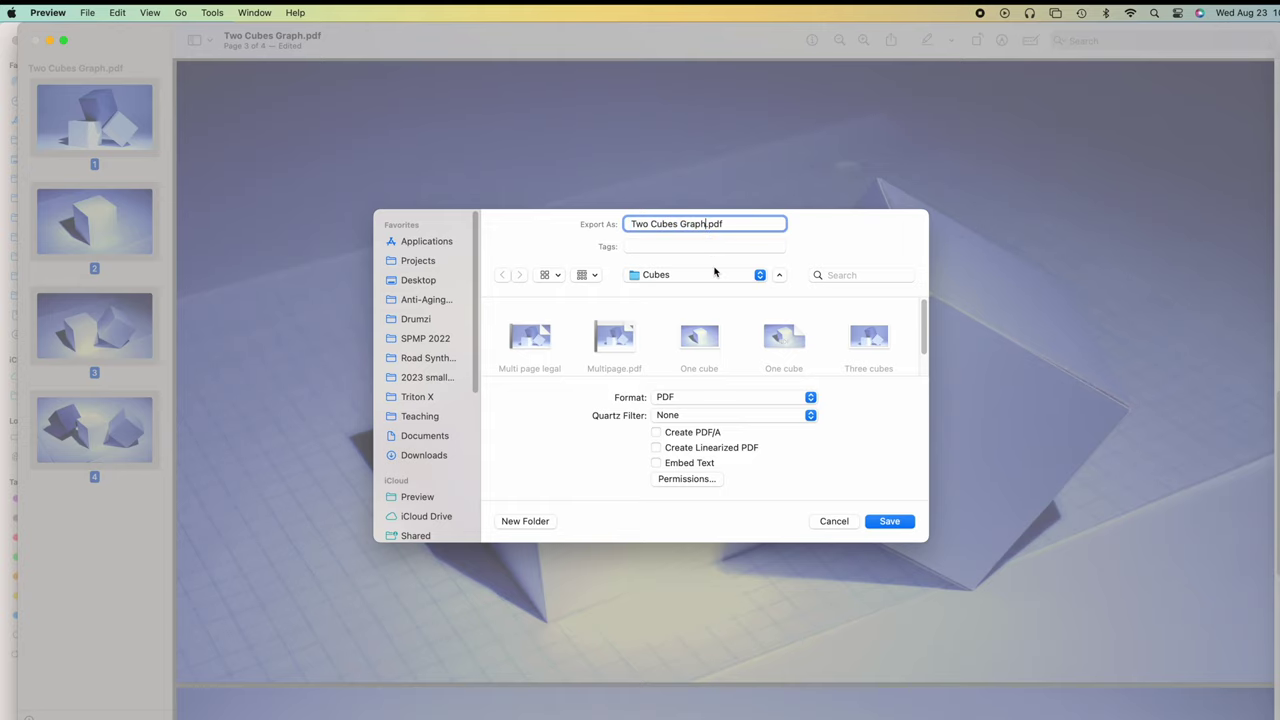
{"action": "type", "text": "2"}
{"action": "left_click", "coordinate": [891, 522]}
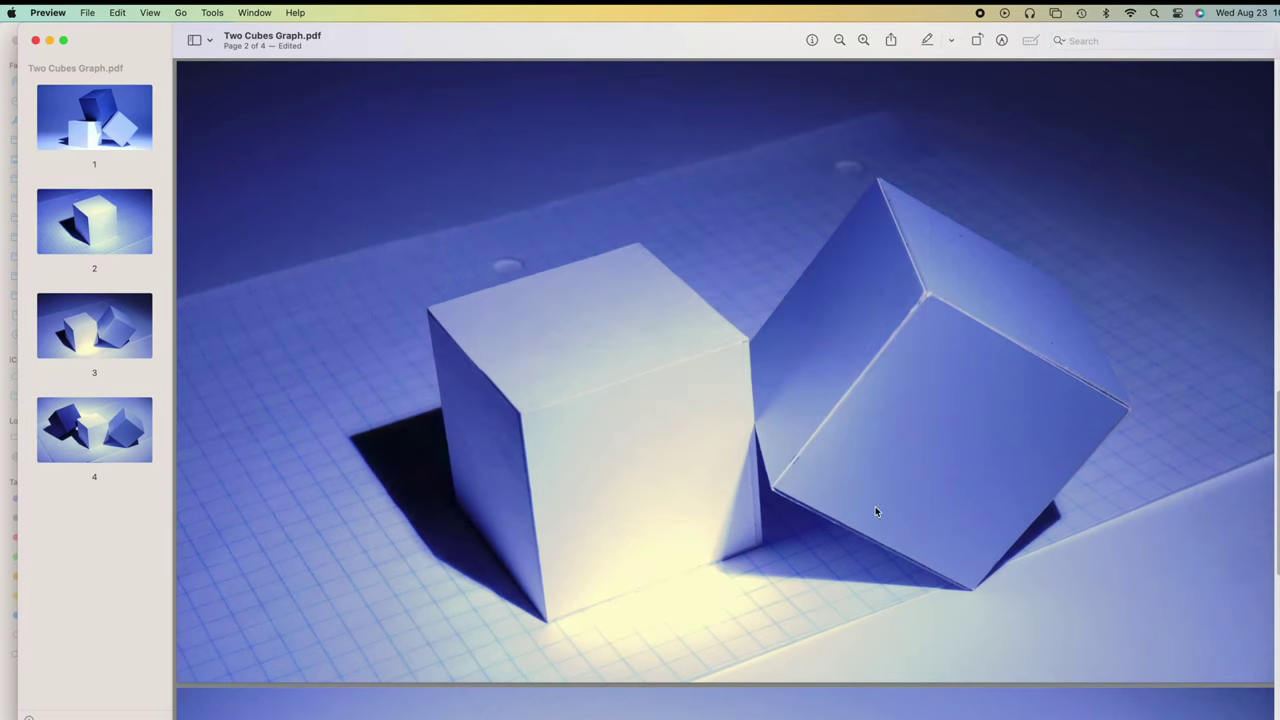
{"action": "left_click", "coordinate": [49, 40]}
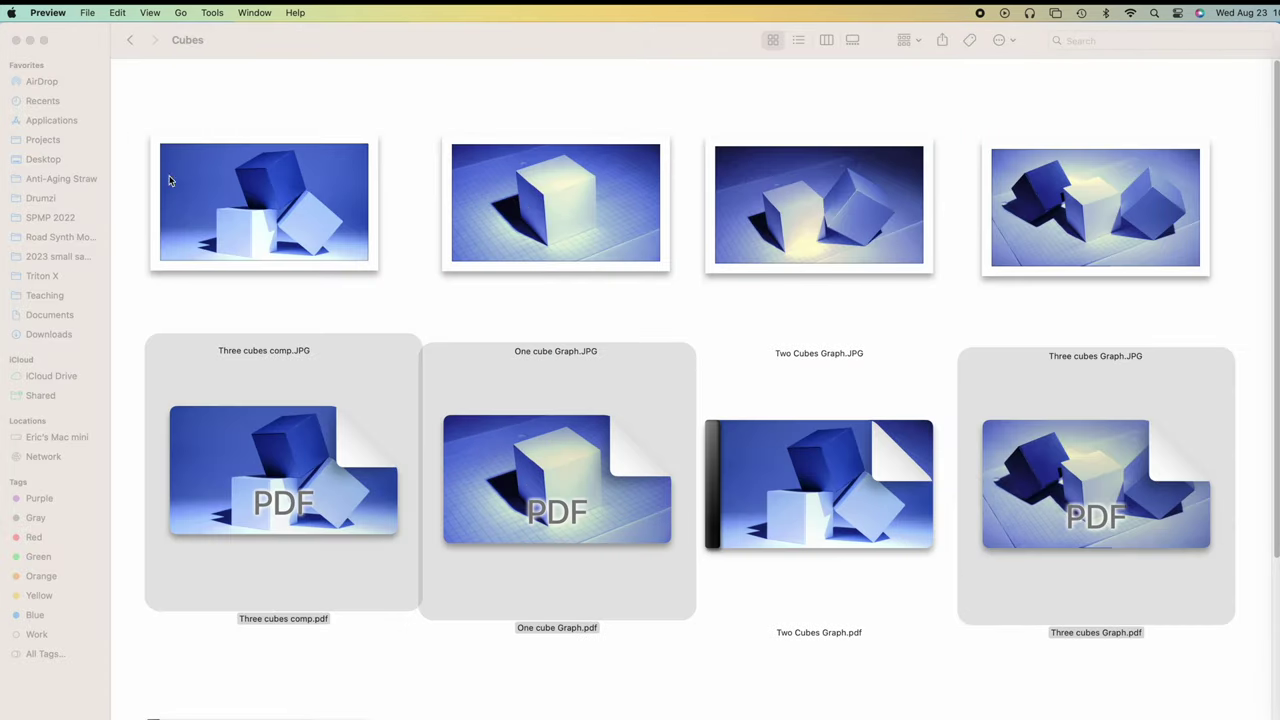
- Scroll the Cubes folder to the new Two Cubes GraphA.pdf and close the Preview document window
{"action": "scroll", "coordinate": [820, 528], "scroll_direction": "down", "scroll_amount": 2}
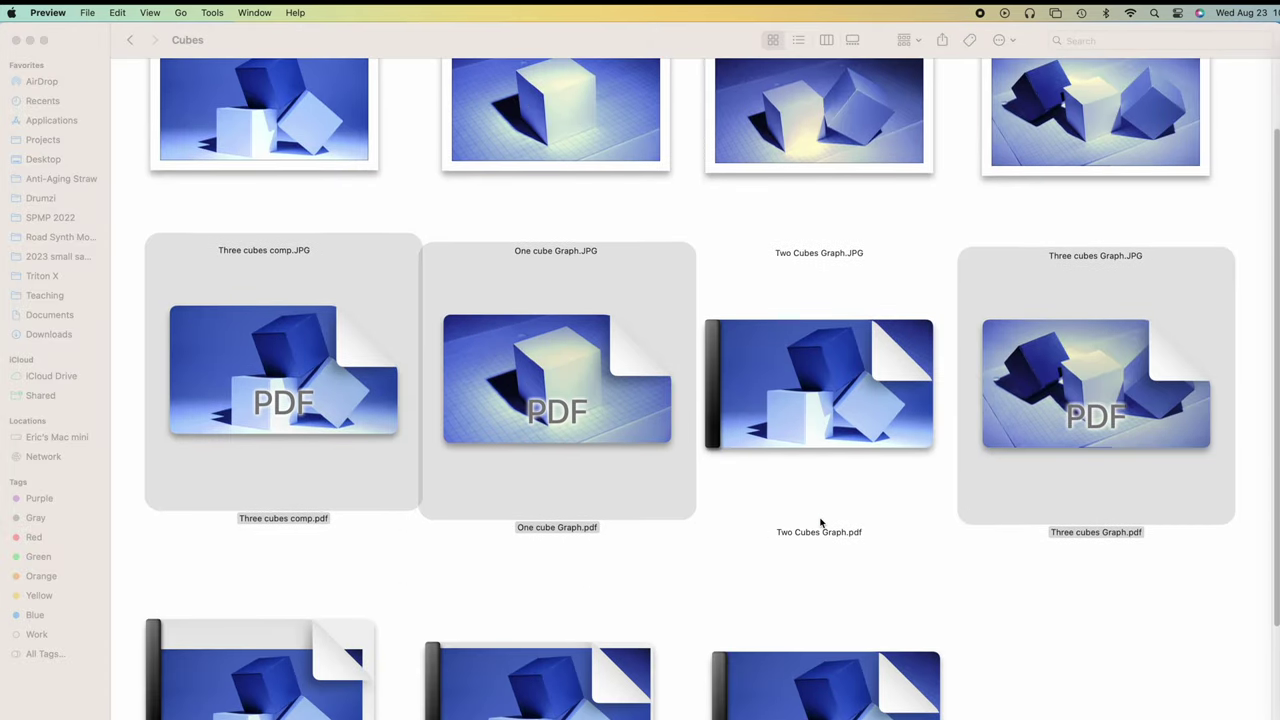
{"action": "scroll", "coordinate": [820, 522], "scroll_direction": "down", "scroll_amount": 3}
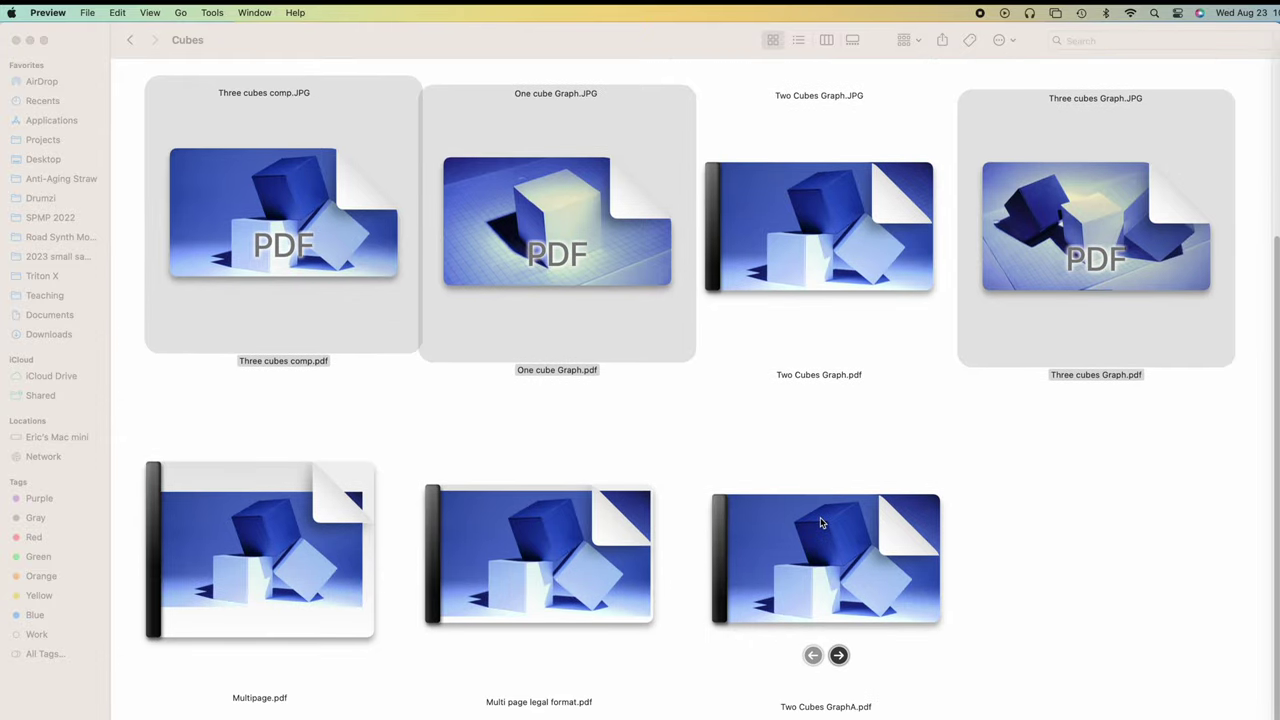
{"action": "left_click", "coordinate": [1088, 558]}
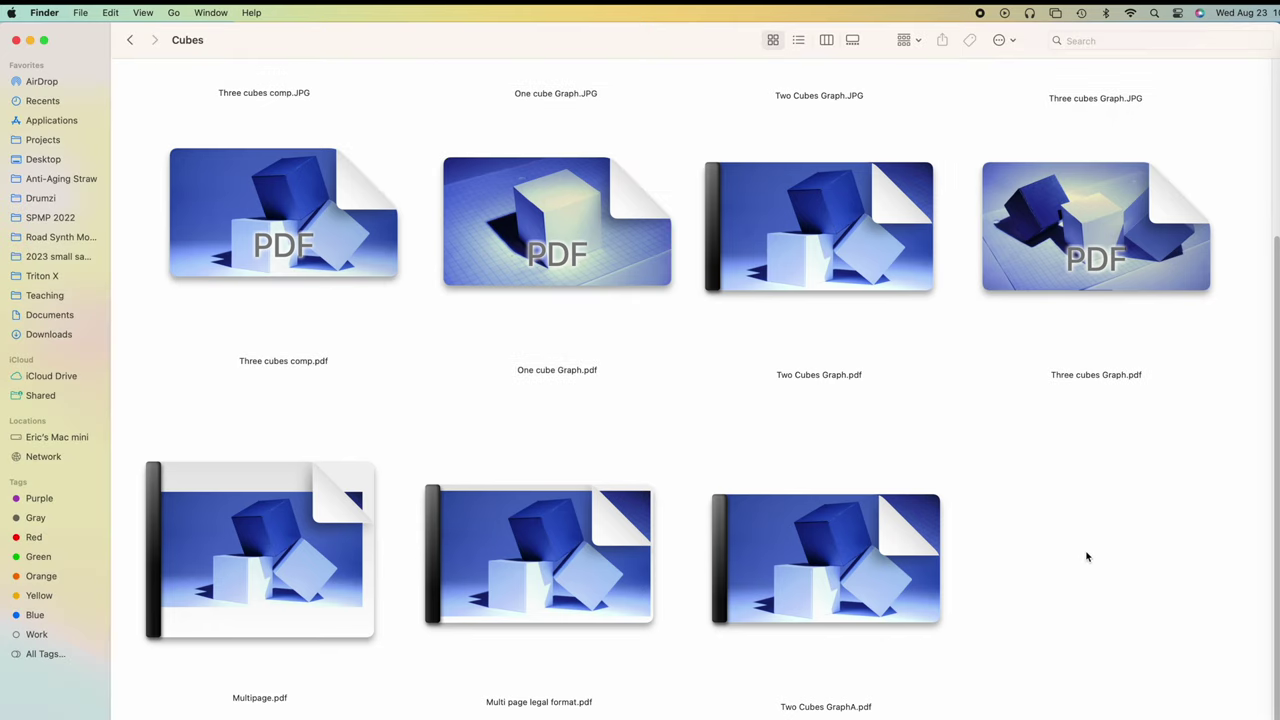
{"action": "mouse_move", "coordinate": [904, 567]}
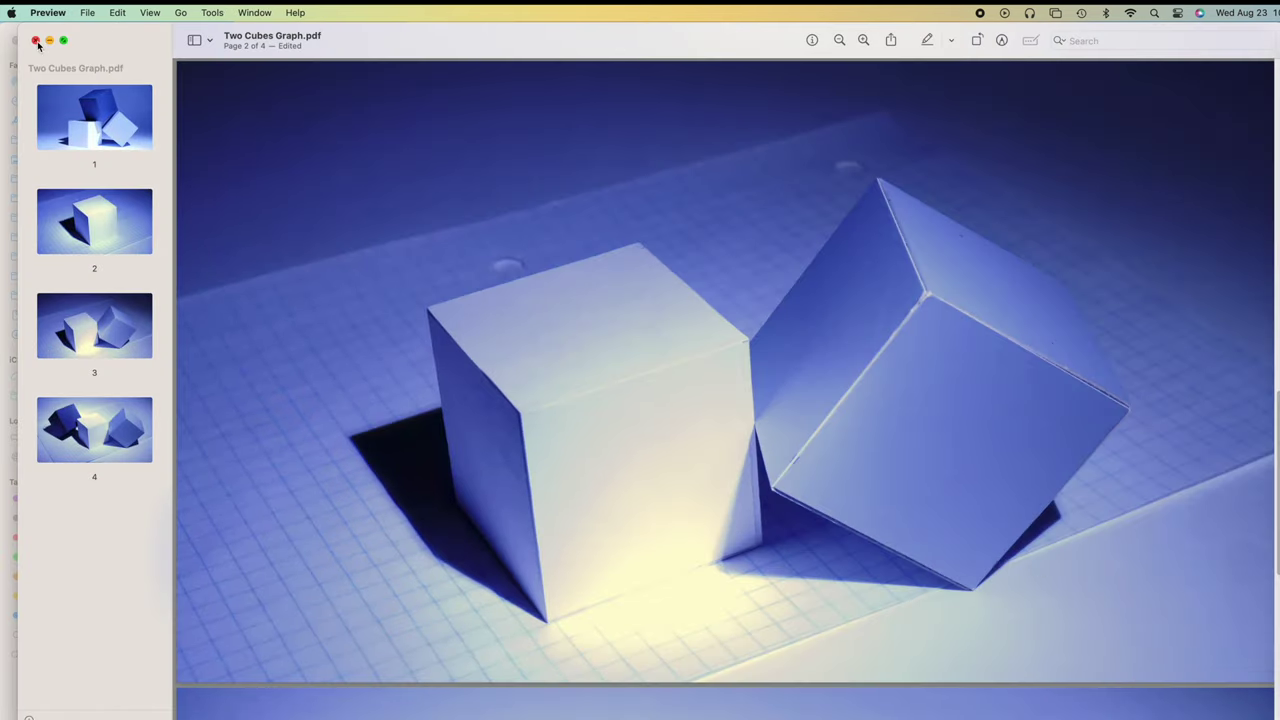
{"action": "left_click", "coordinate": [36, 41]}
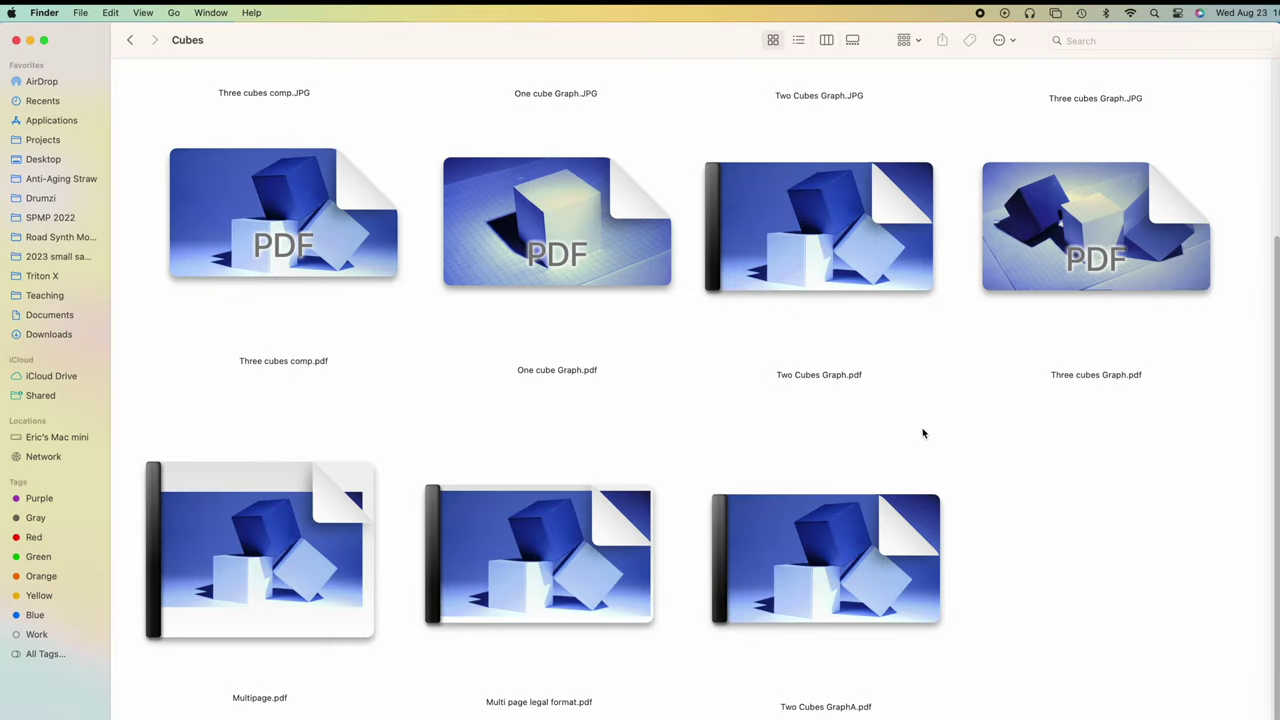
{"action": "mouse_move", "coordinate": [893, 575]}
{"action": "double_click", "coordinate": [831, 565]}
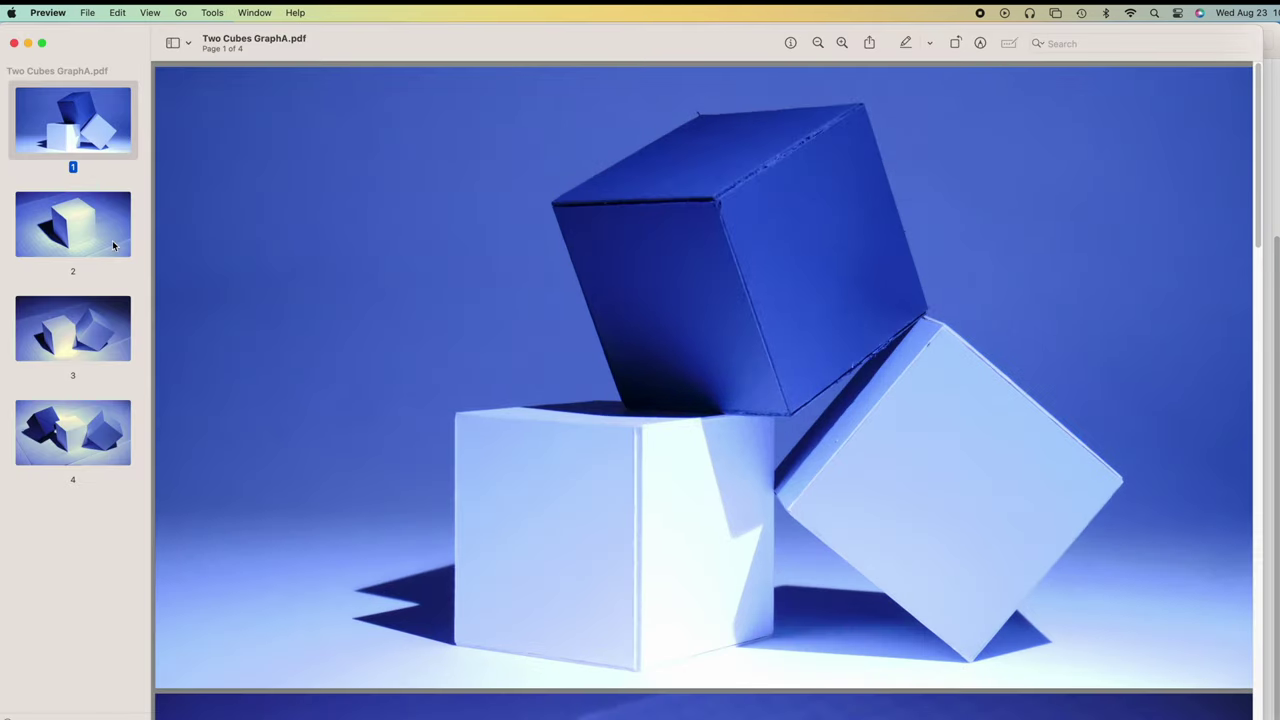
{"action": "left_click", "coordinate": [113, 244]}
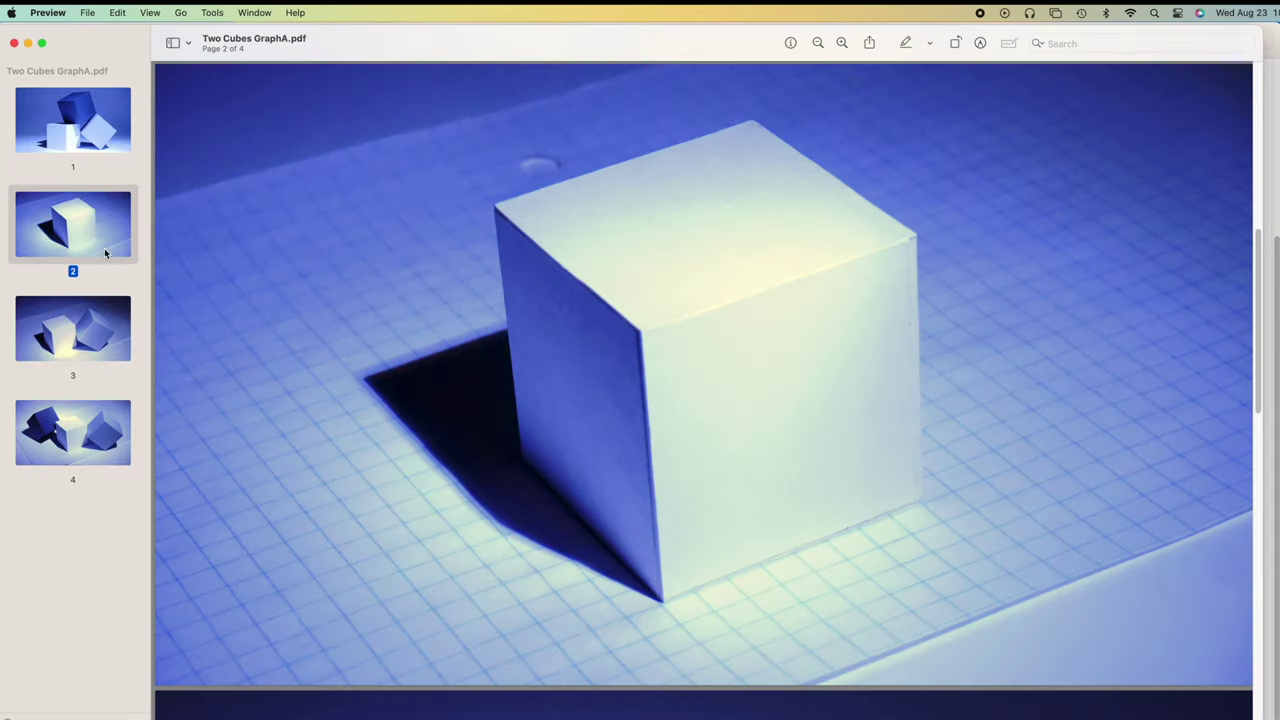
{"action": "left_click", "coordinate": [106, 318]}
{"action": "left_click", "coordinate": [97, 428]}
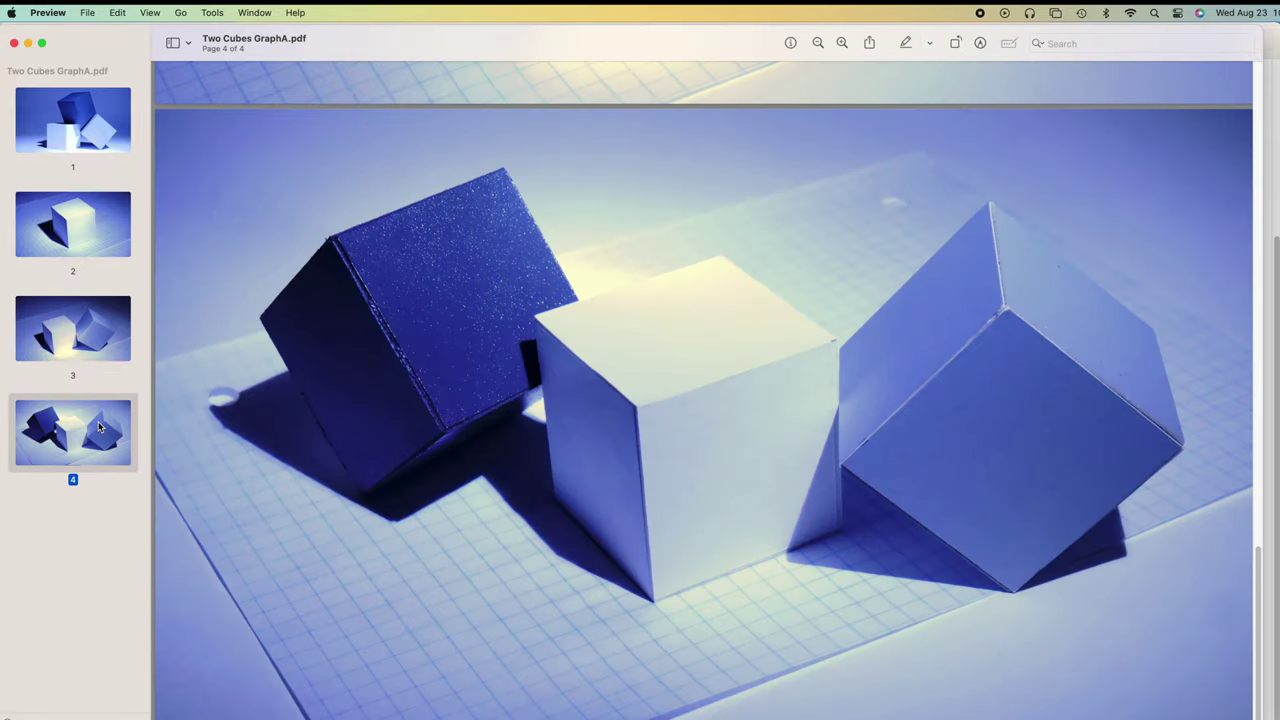
{"action": "left_click", "coordinate": [85, 320]}
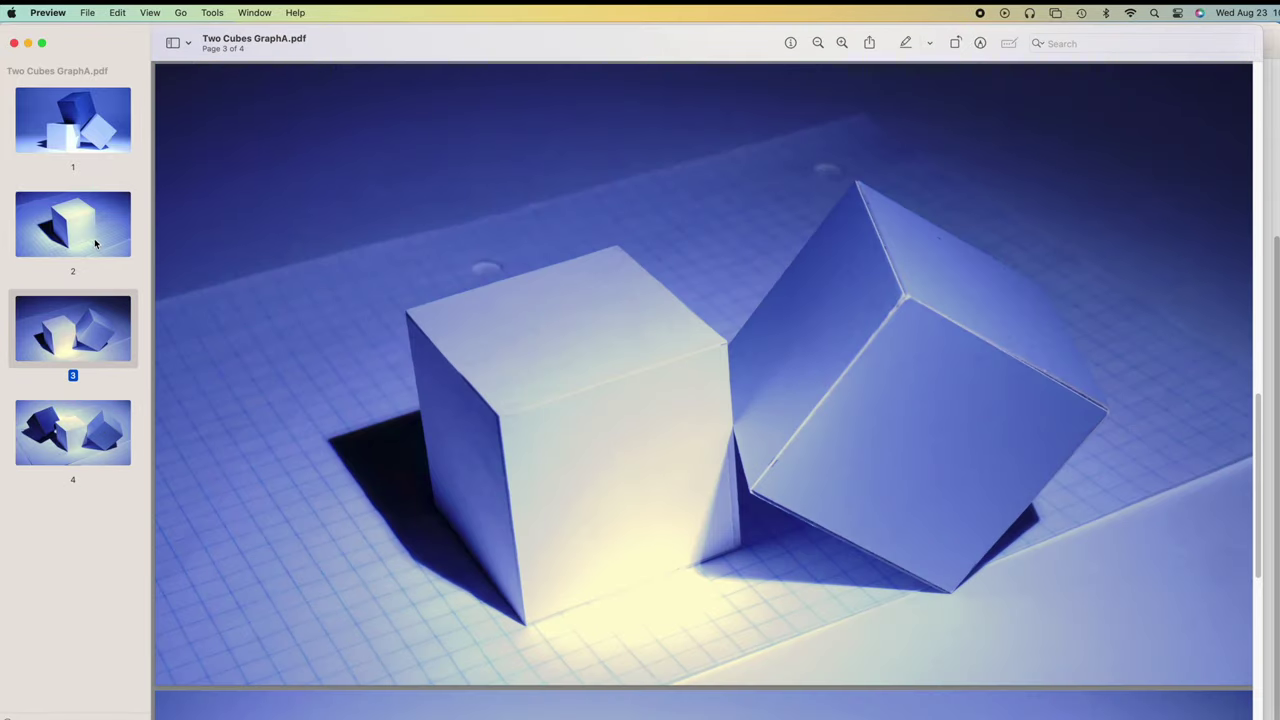
{"action": "left_click", "coordinate": [97, 242]}
{"action": "left_click", "coordinate": [92, 110]}
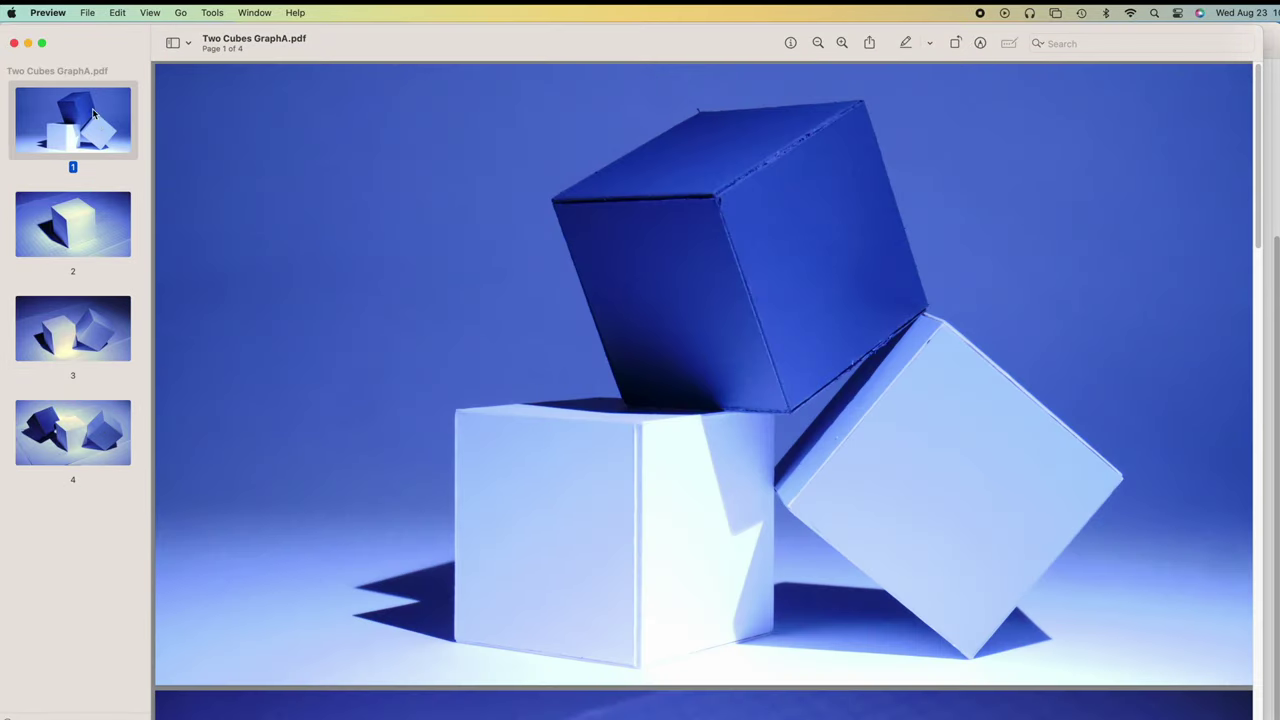
{"action": "left_click", "coordinate": [14, 43]}
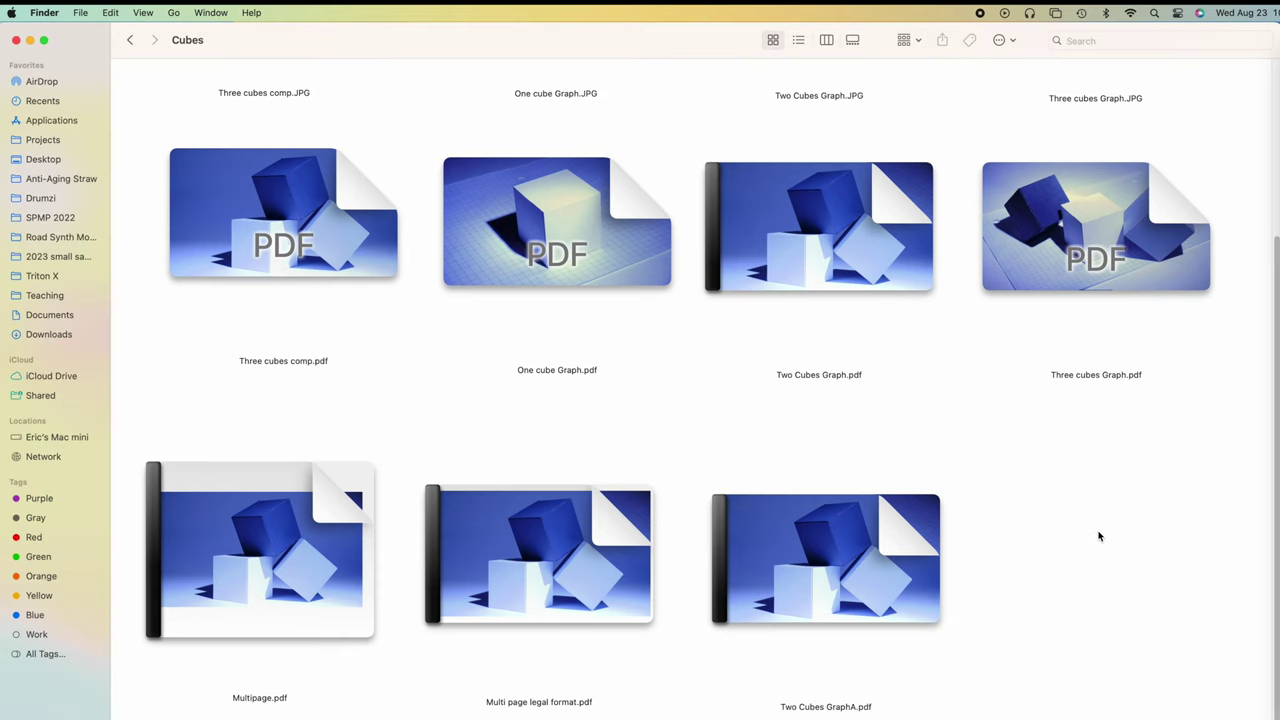
- Open Two Cubes Graph.pdf in Preview to inspect its pages, then close it
{"action": "mouse_move", "coordinate": [773, 179]}
{"action": "left_click", "coordinate": [808, 216]}
{"action": "double_click", "coordinate": [808, 216]}
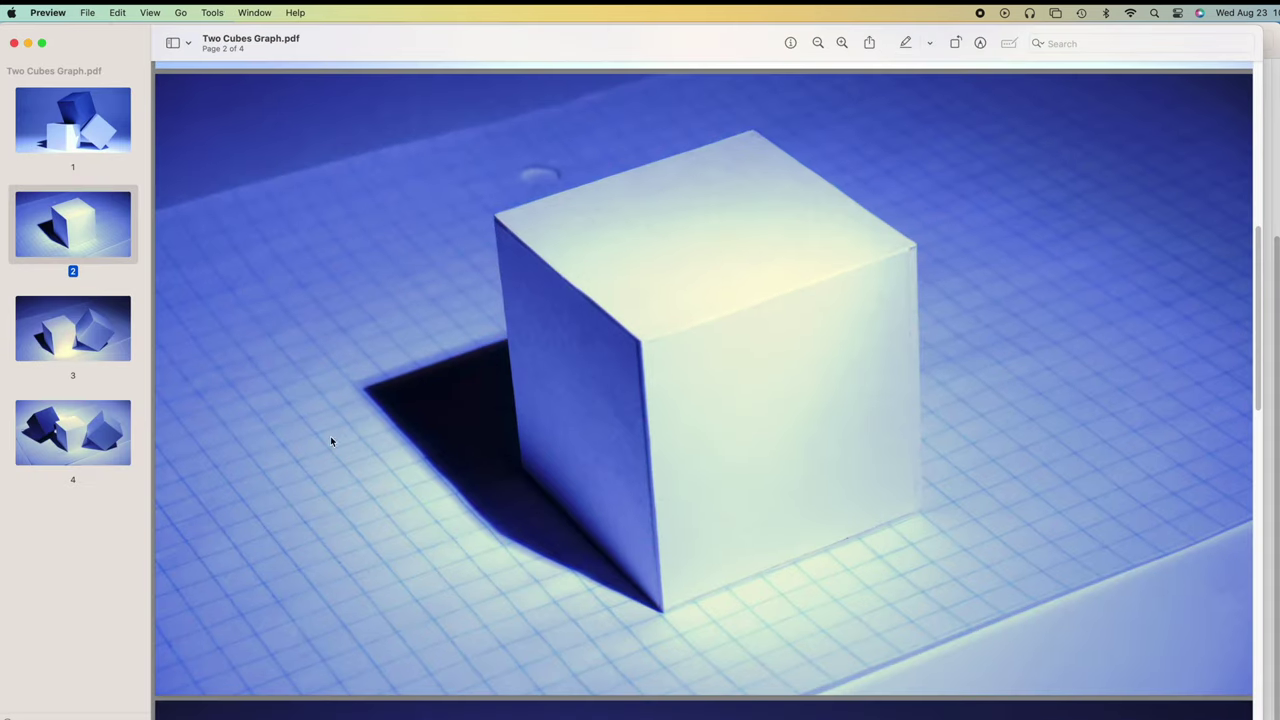
{"action": "left_click", "coordinate": [14, 43]}
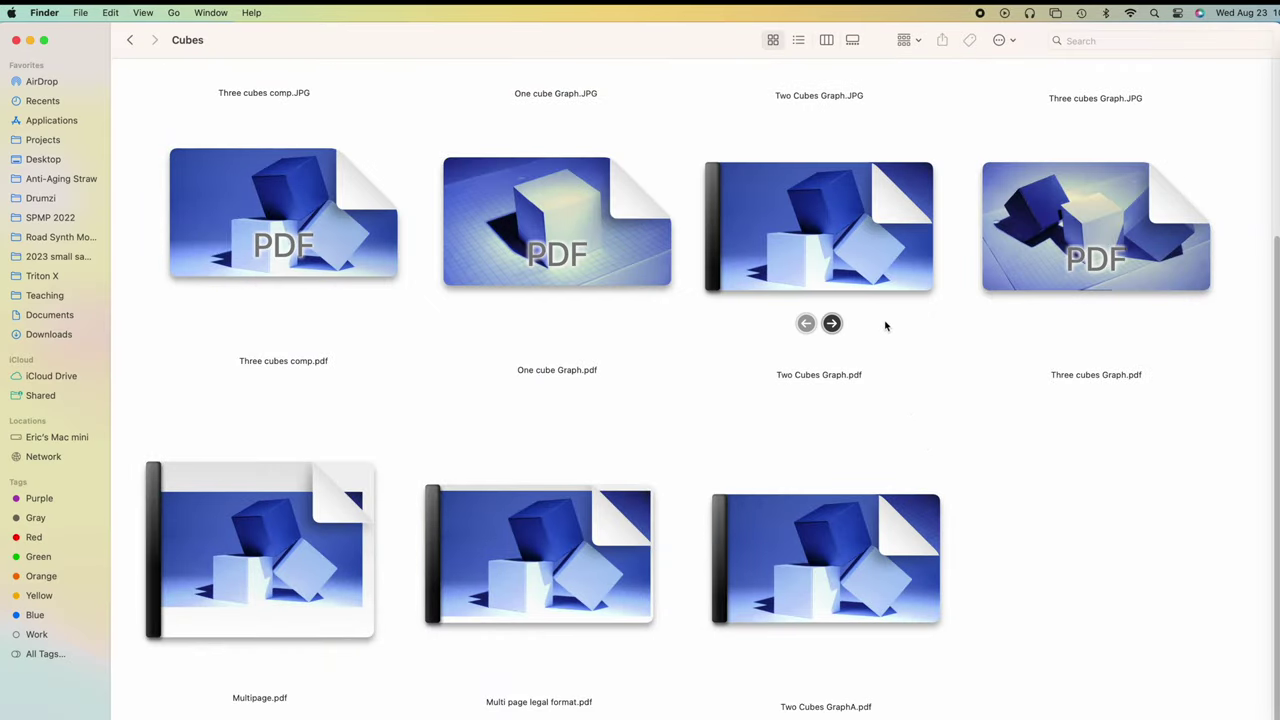
- Delete the extra pages from Two Cubes Graph.pdf so one page remains, then close it
{"action": "double_click", "coordinate": [851, 258]}
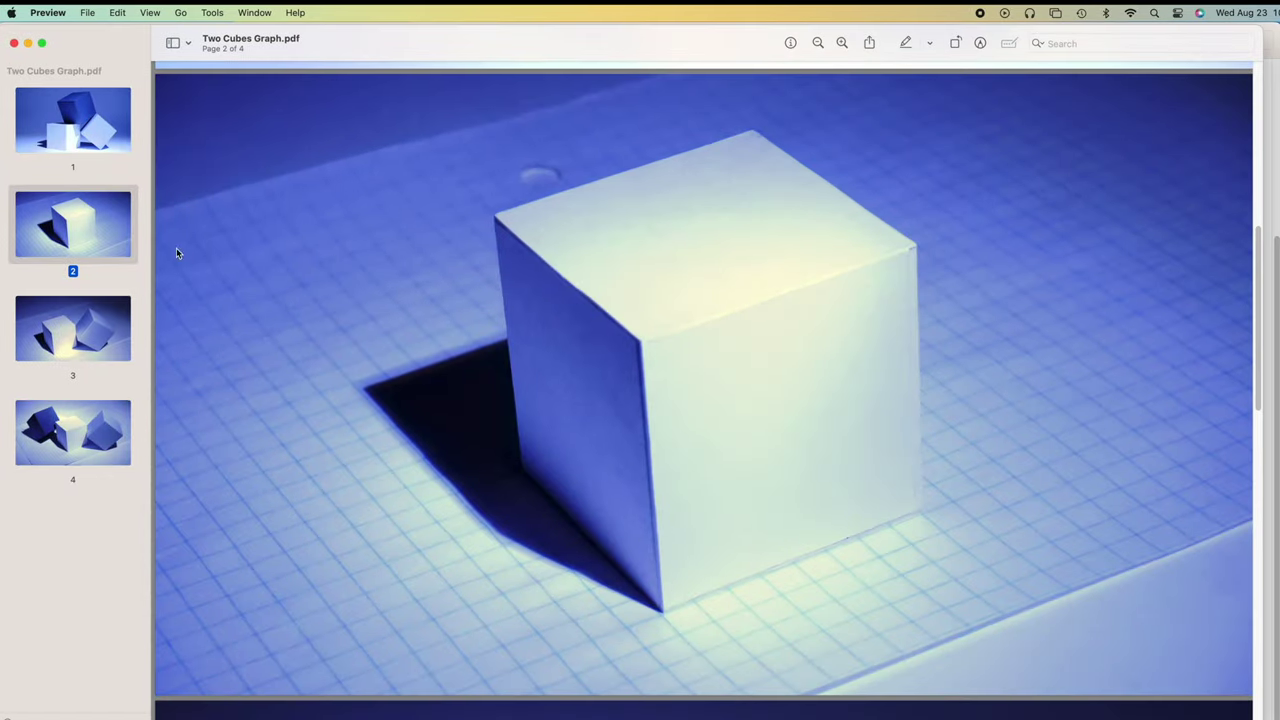
{"action": "left_click", "coordinate": [90, 133]}
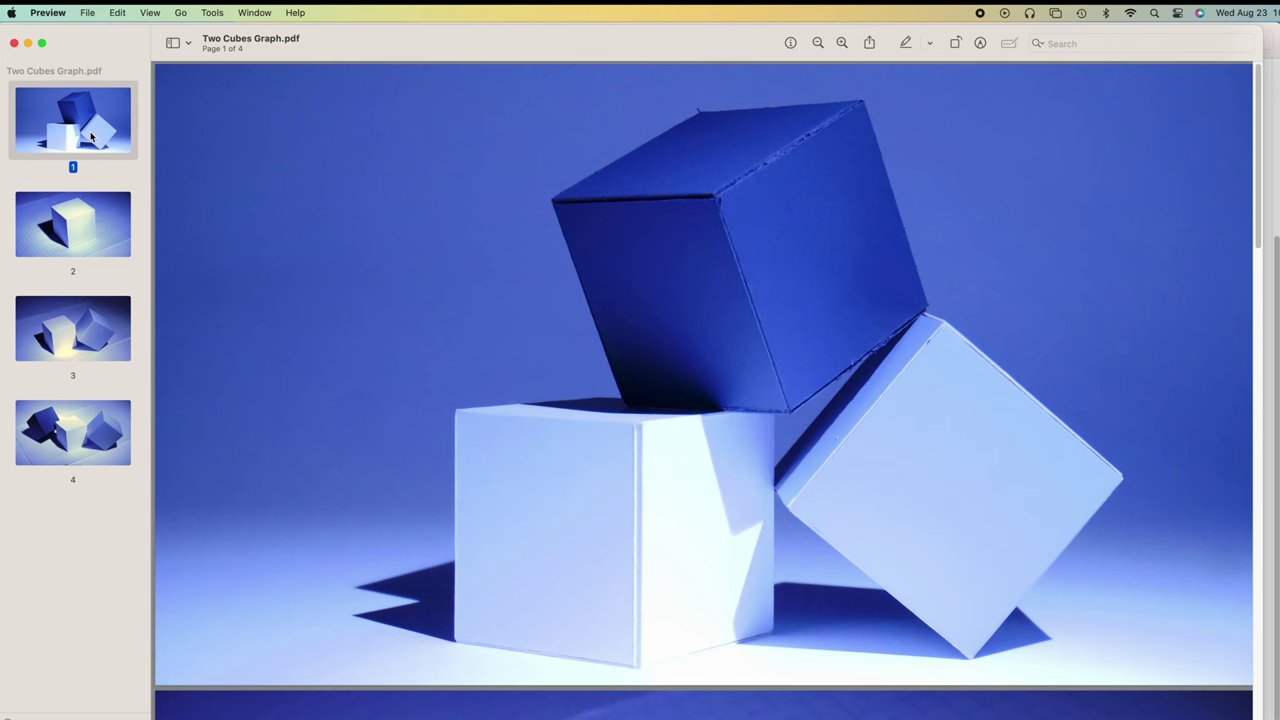
{"action": "key", "text": "Delete"}
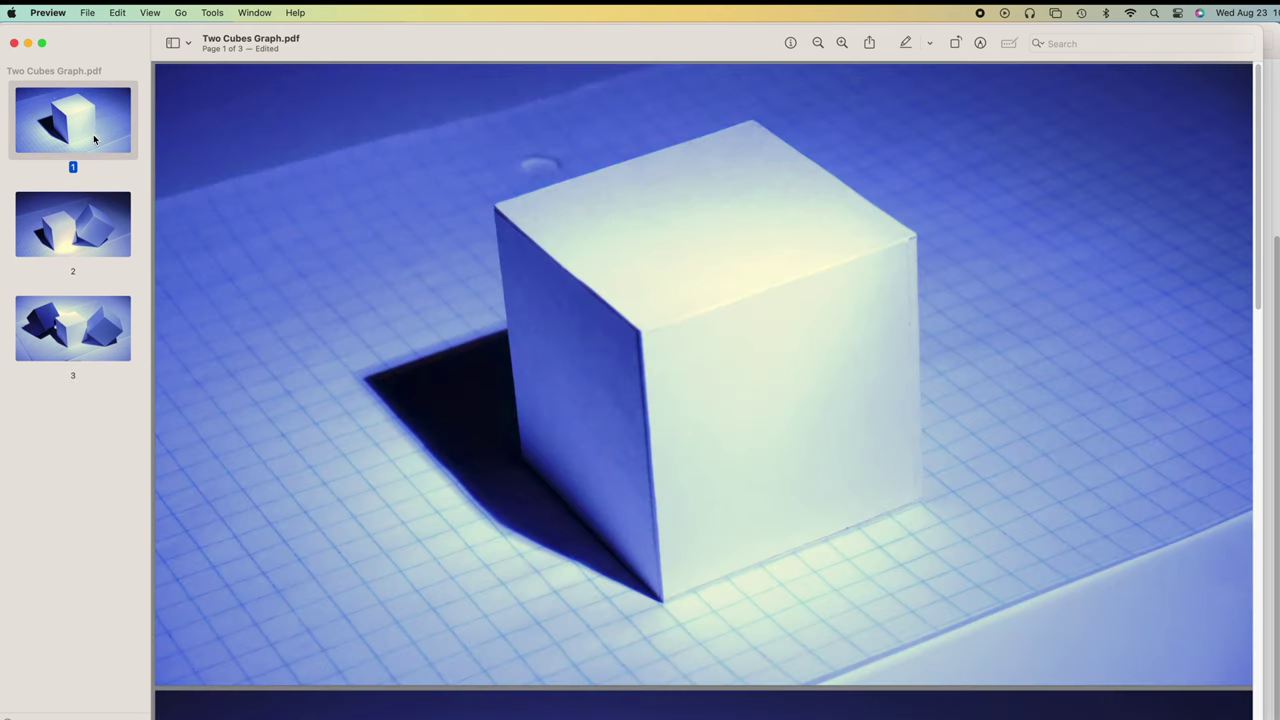
{"action": "key", "text": "Delete"}
{"action": "left_click", "coordinate": [99, 231]}
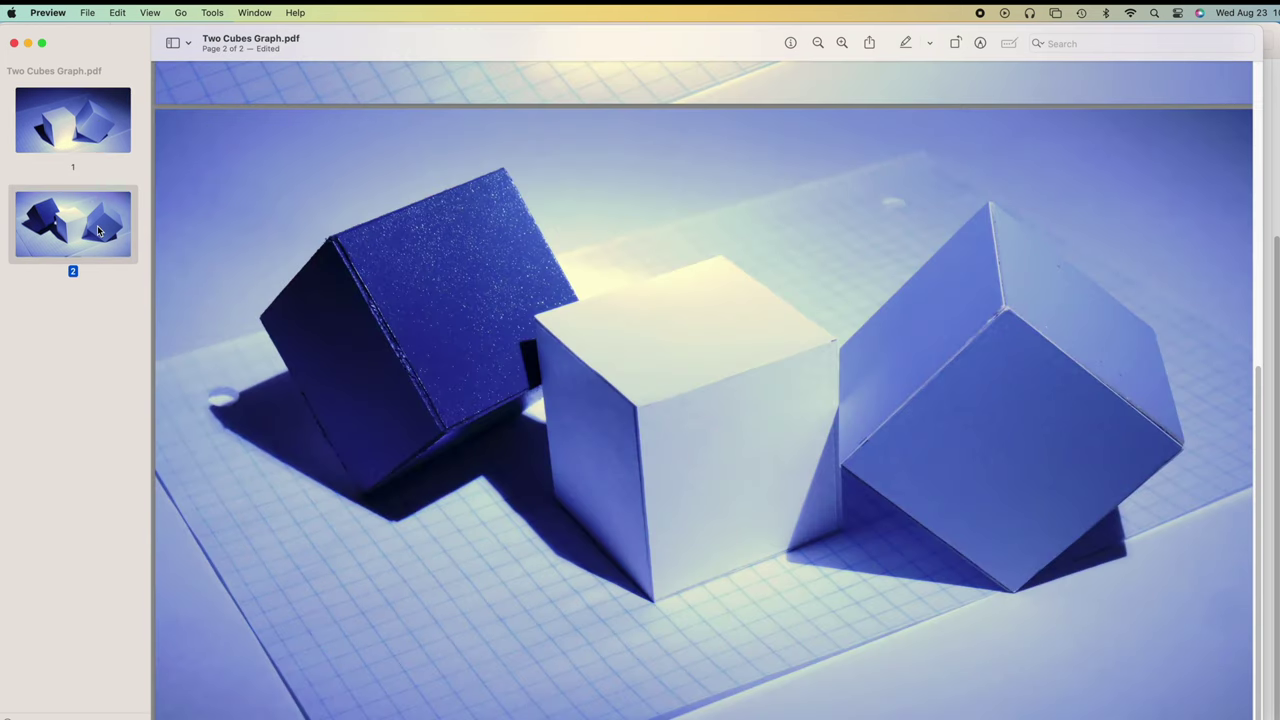
{"action": "key", "text": "Delete"}
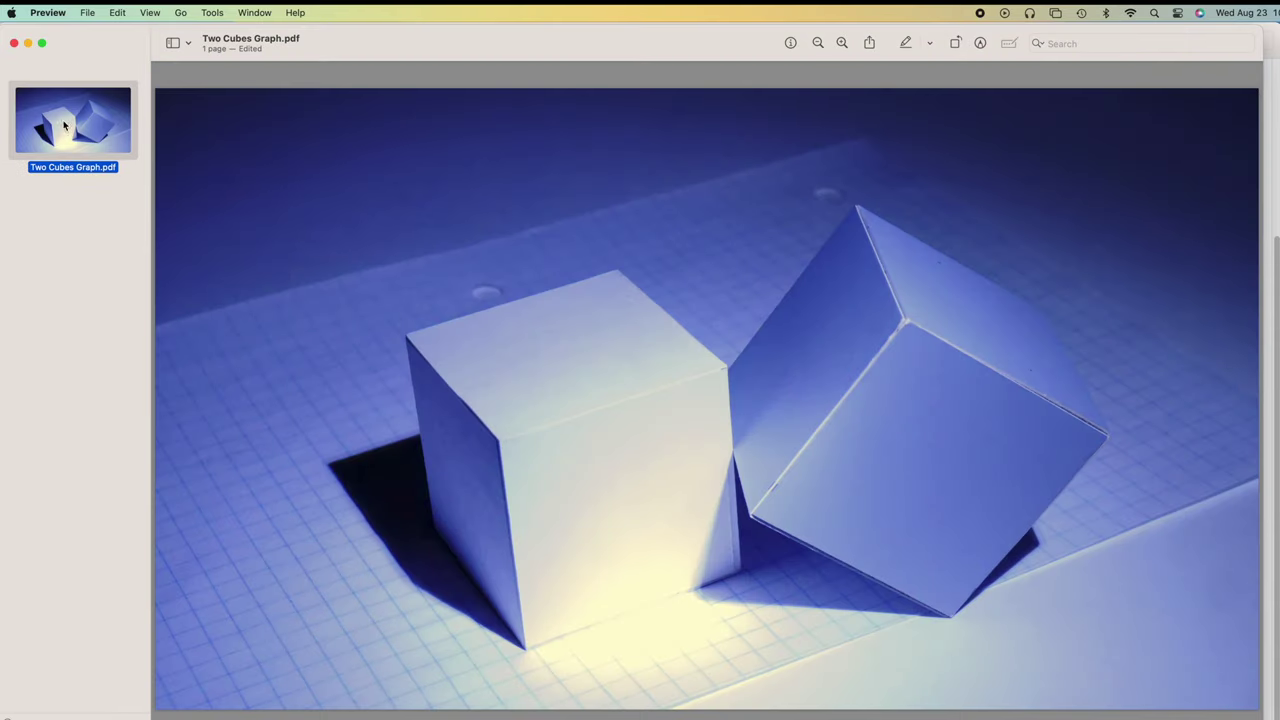
{"action": "left_click", "coordinate": [14, 43]}
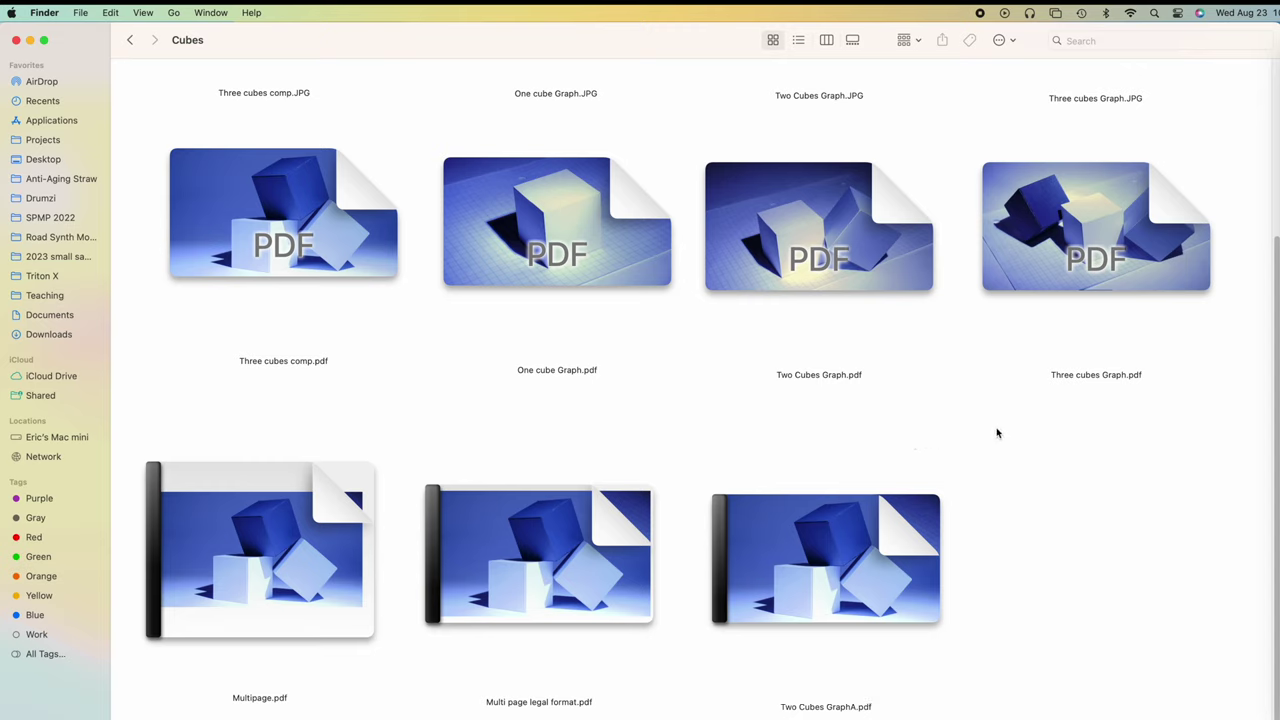
- Rename Multipage.pdf to Multipage Letter.pdf
{"action": "left_click", "coordinate": [875, 562]}
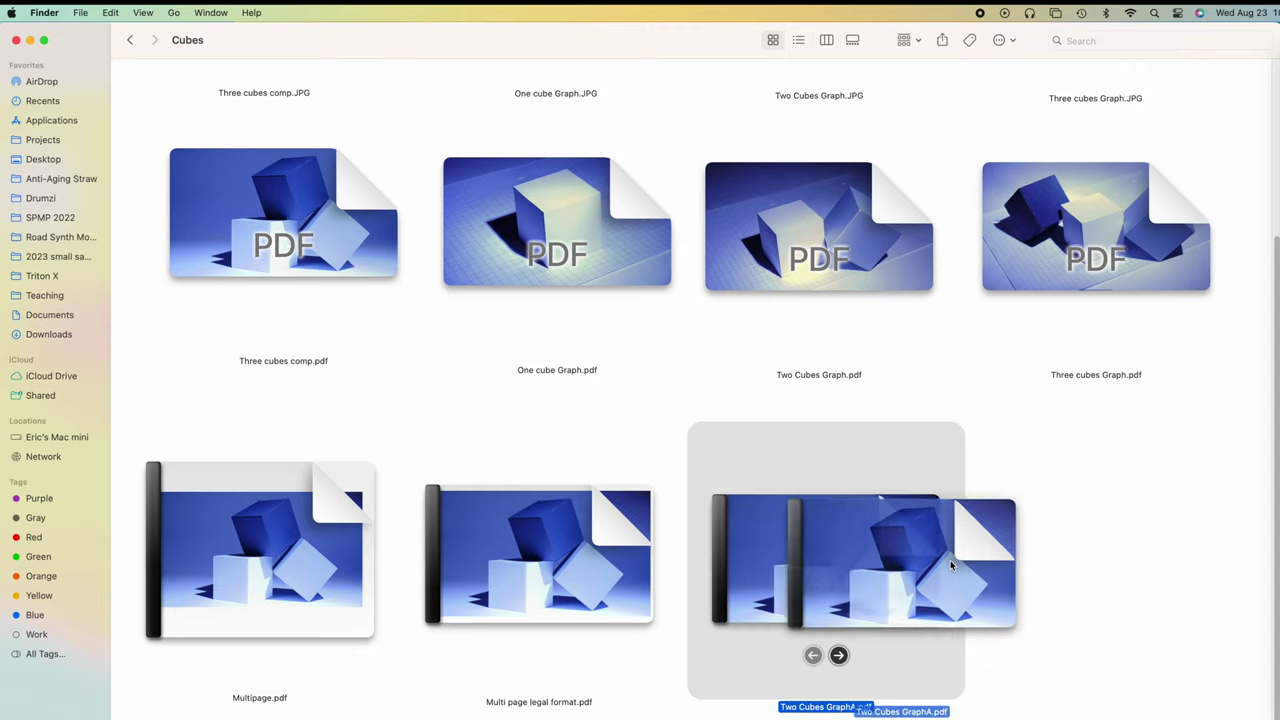
{"action": "left_click", "coordinate": [632, 544]}
{"action": "left_click", "coordinate": [335, 541]}
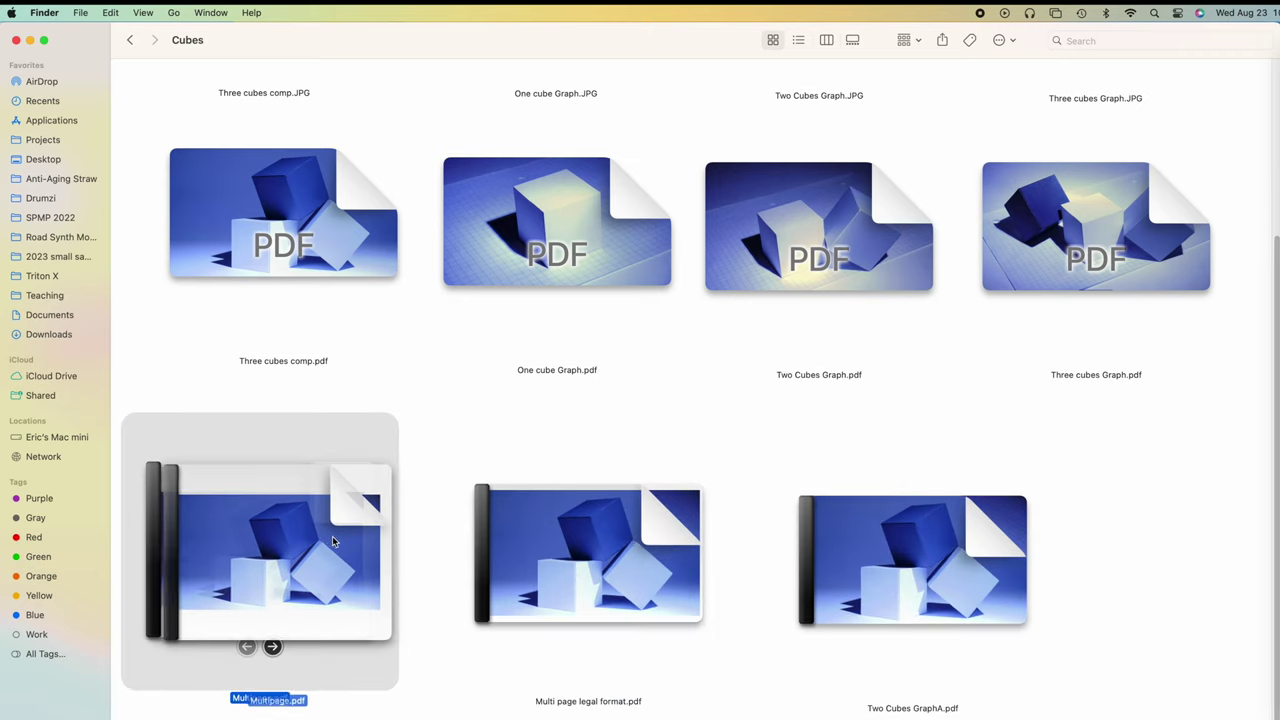
{"action": "left_click", "coordinate": [297, 698]}
{"action": "left_click", "coordinate": [302, 698]}
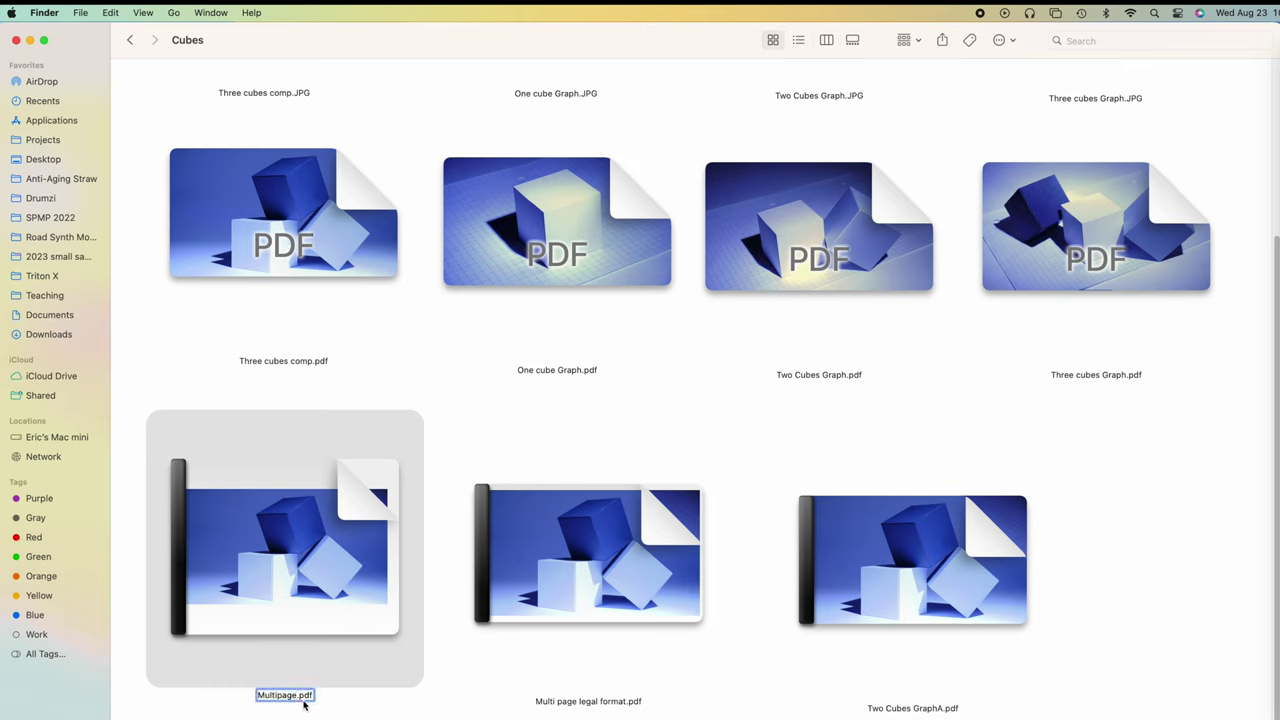
{"action": "type", "text": "Letter"}
{"action": "left_click", "coordinate": [420, 704]}
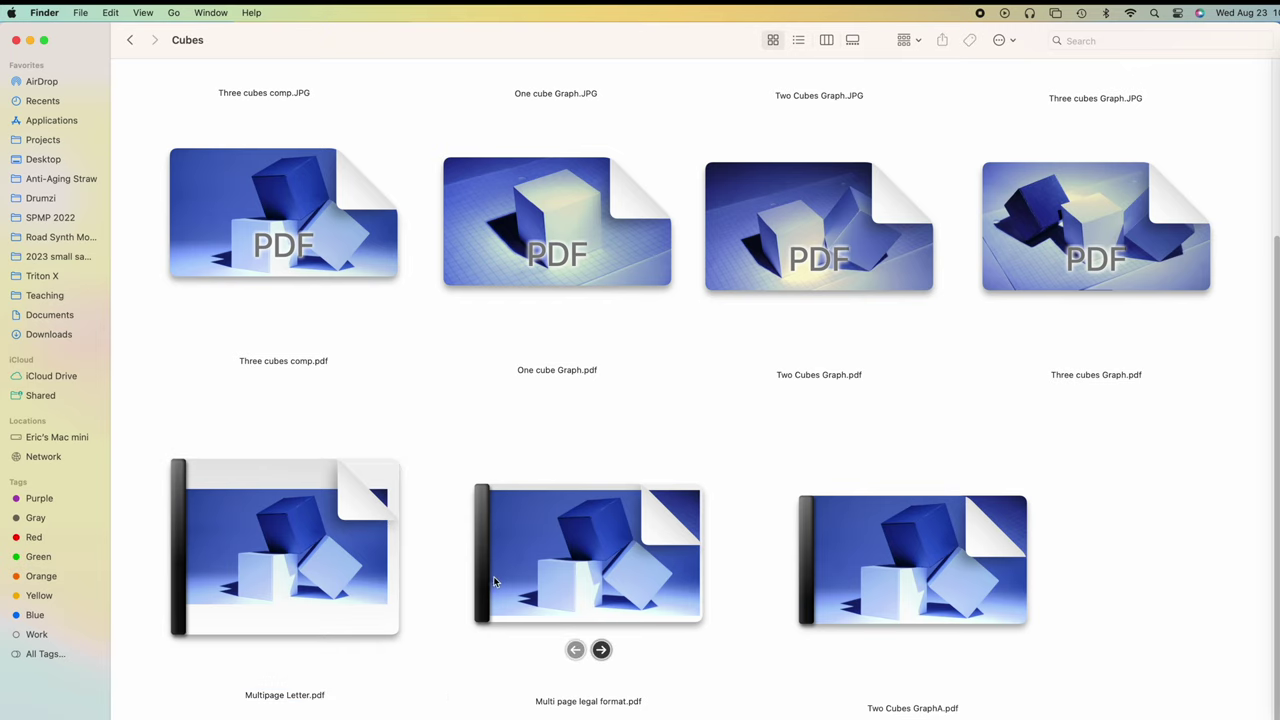
- Rename Two Cubes GraphA.pdf to 'Multipage media formatted.pdf'
{"action": "left_click", "coordinate": [586, 570]}
{"action": "left_click_drag", "start_coordinate": [939, 572], "coordinate": [955, 551]}
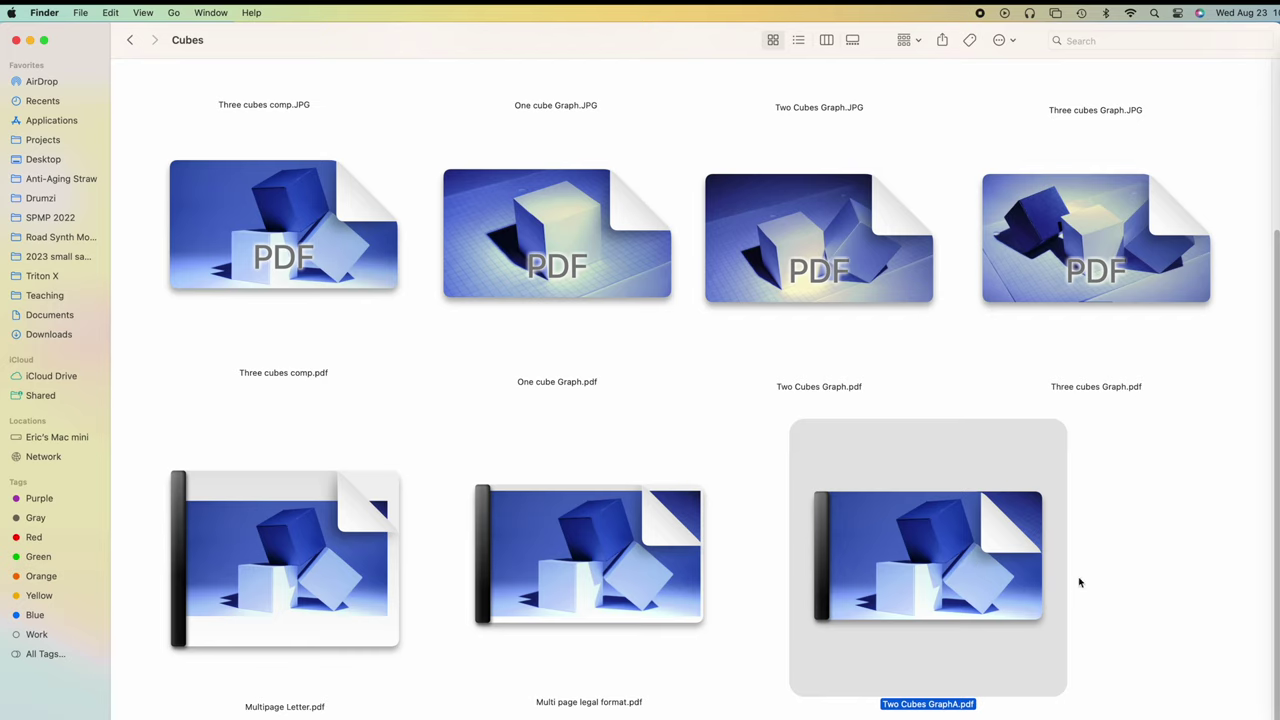
{"action": "left_click", "coordinate": [1121, 585]}
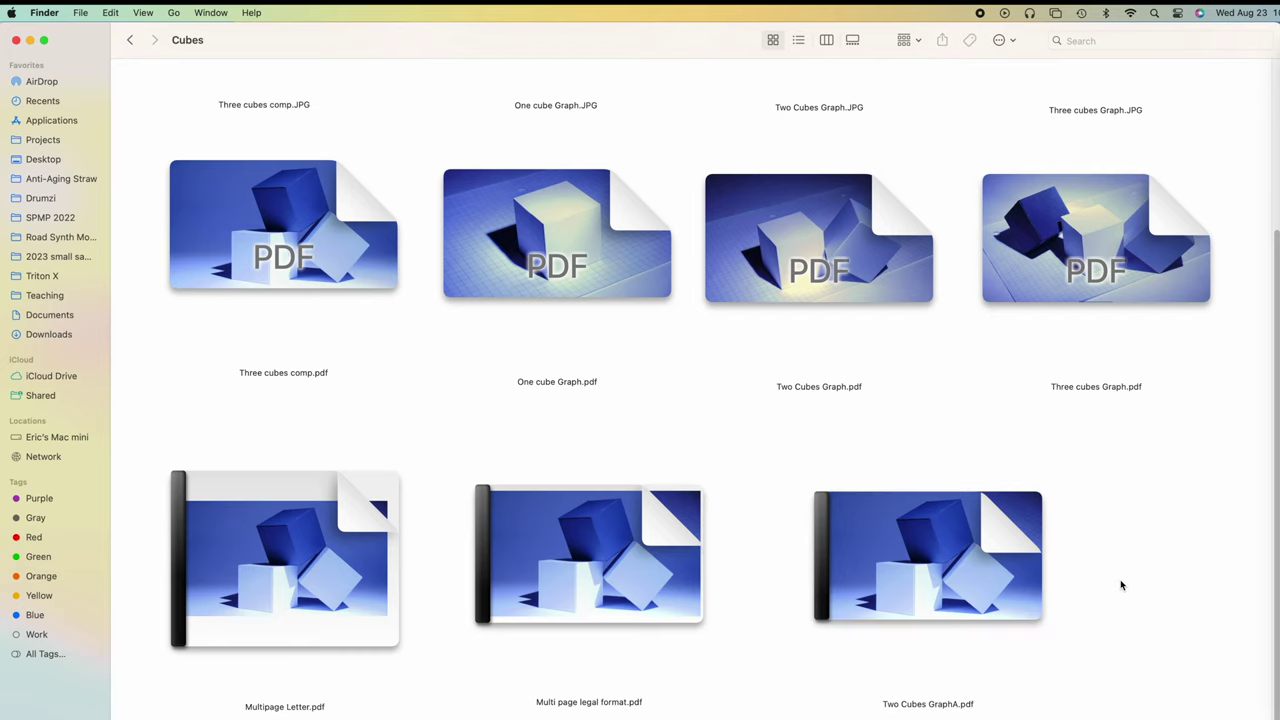
{"action": "left_click", "coordinate": [920, 706]}
{"action": "left_click", "coordinate": [936, 705]}
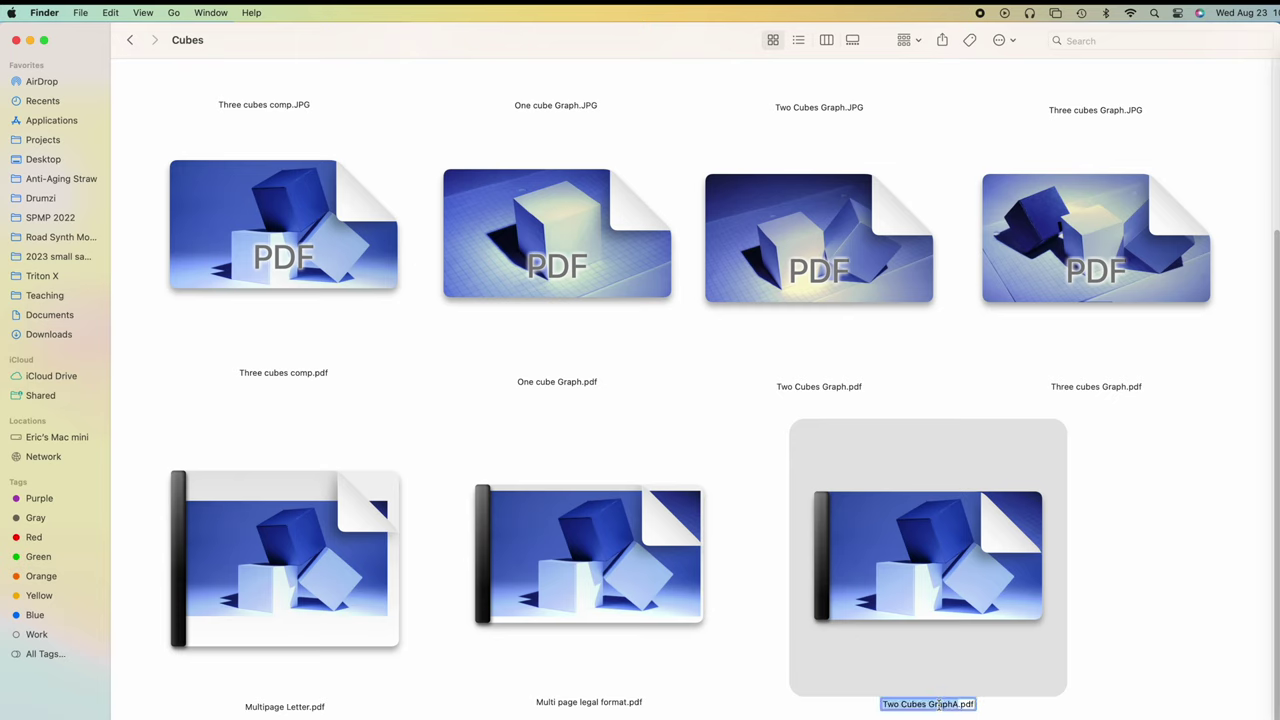
{"action": "type", "text": "Multipa"}
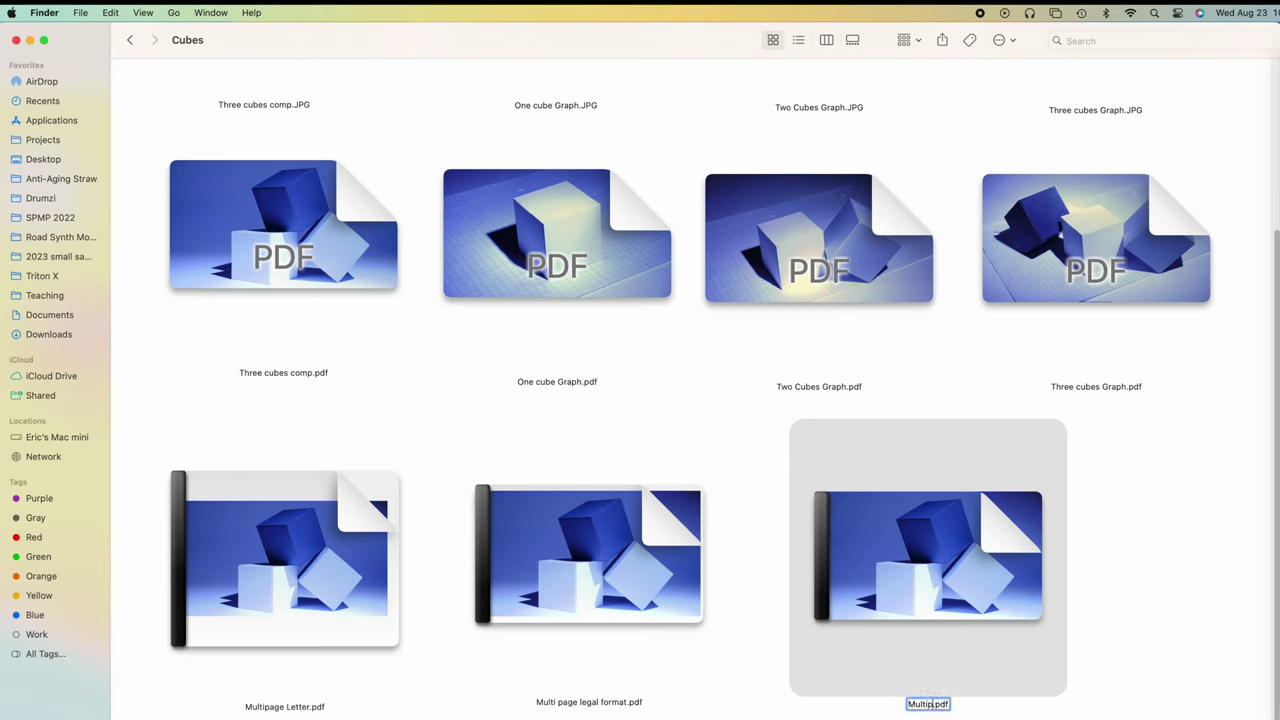
{"action": "type", "text": "ge media formatted"}
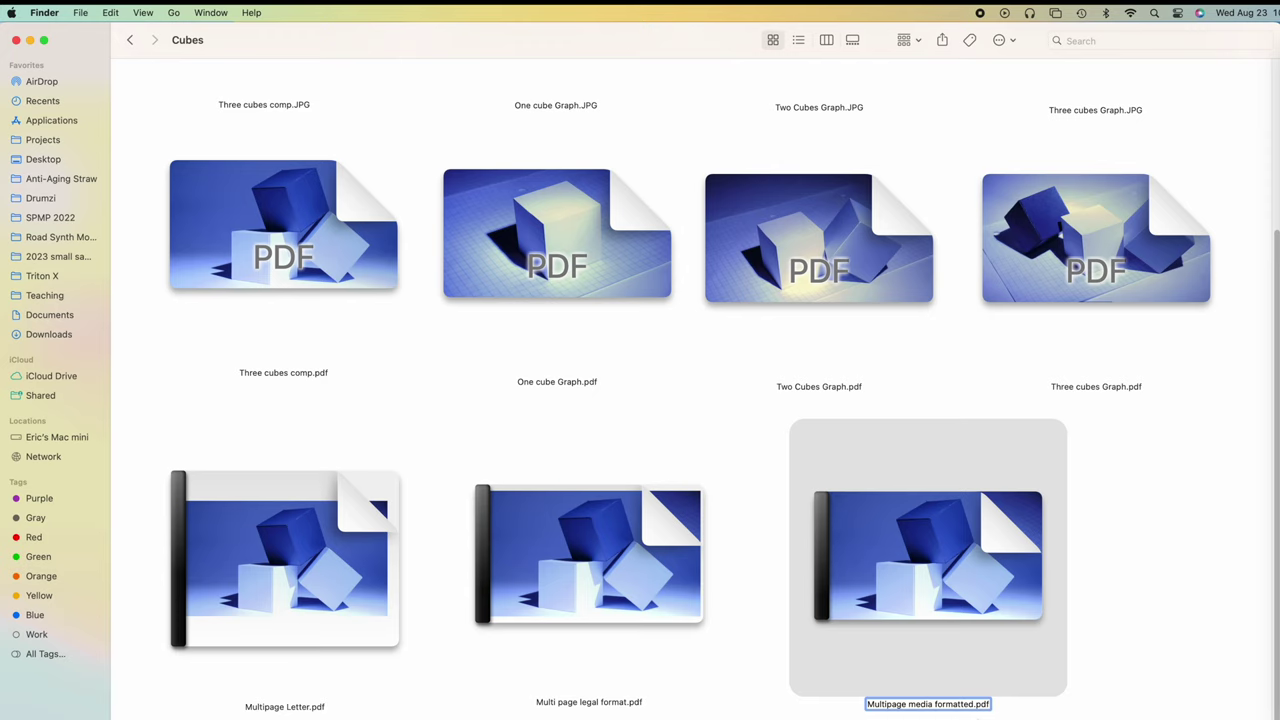
{"action": "left_click", "coordinate": [1127, 707]}
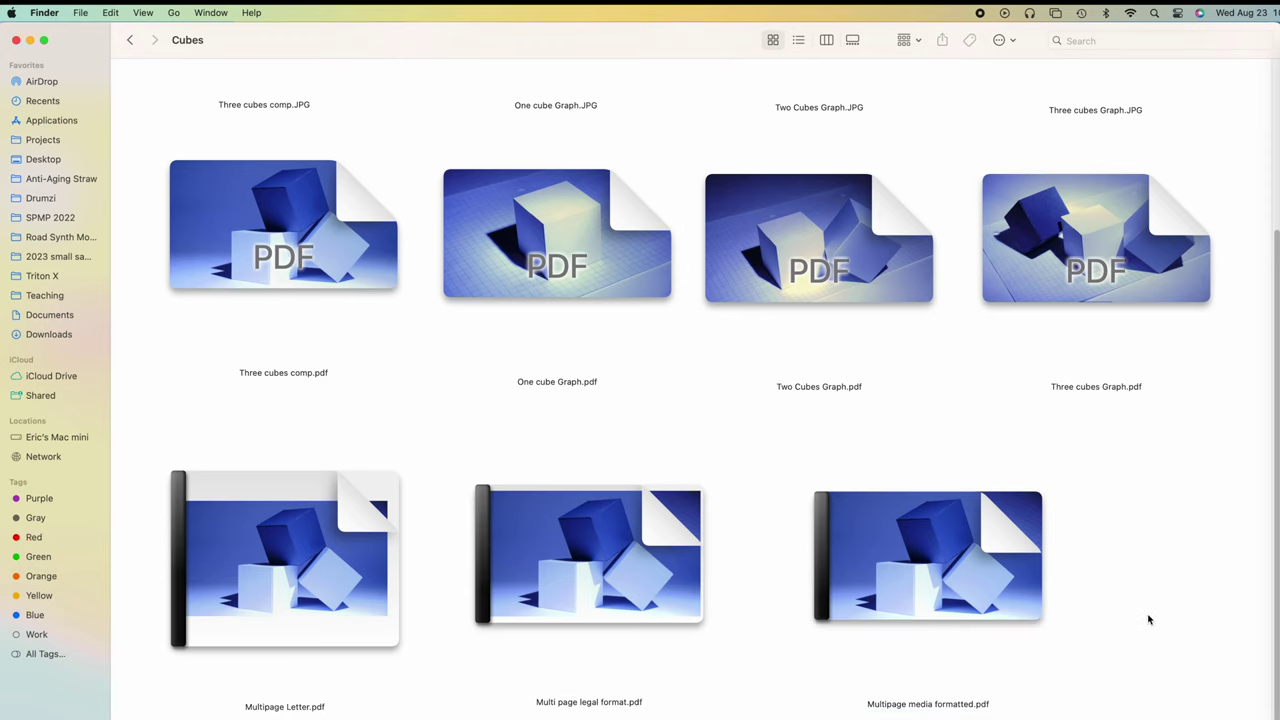
{"action": "scroll", "coordinate": [1149, 619], "scroll_direction": "up", "scroll_amount": 3}
{"action": "scroll", "coordinate": [1149, 619], "scroll_direction": "down", "scroll_amount": 3}
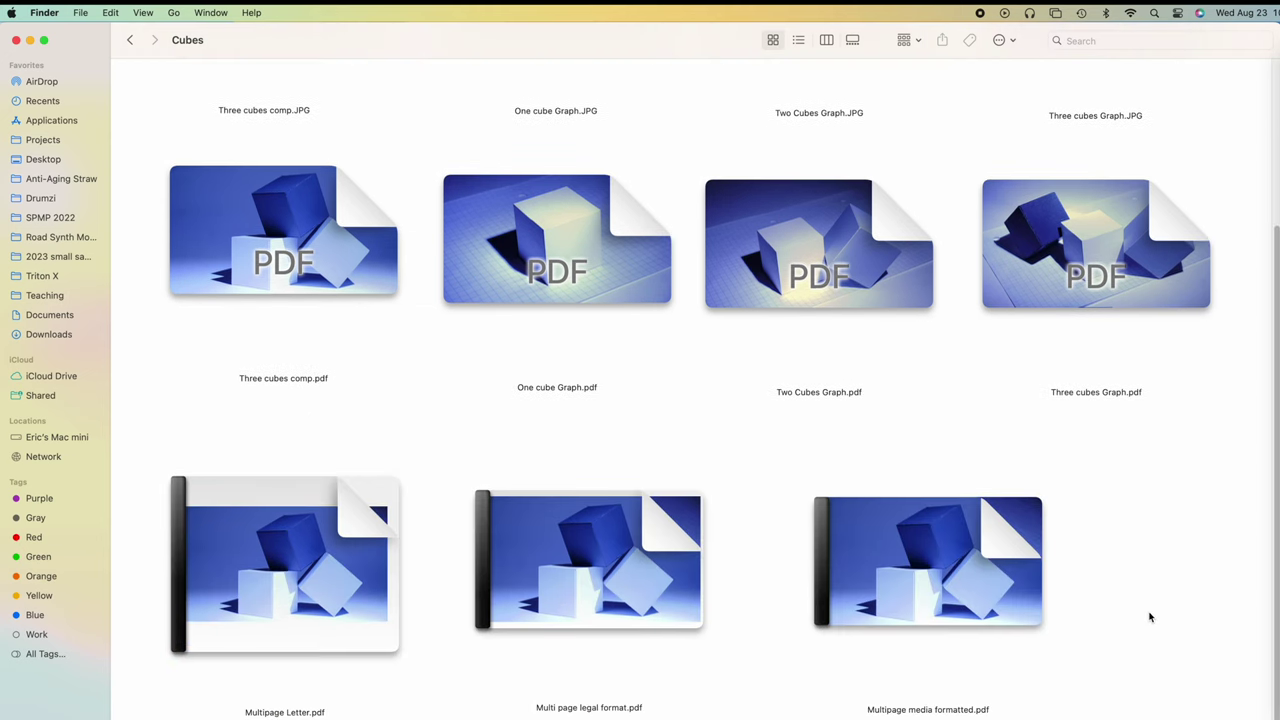
{"action": "left_click", "coordinate": [942, 536]}
{"action": "key", "text": "space"}
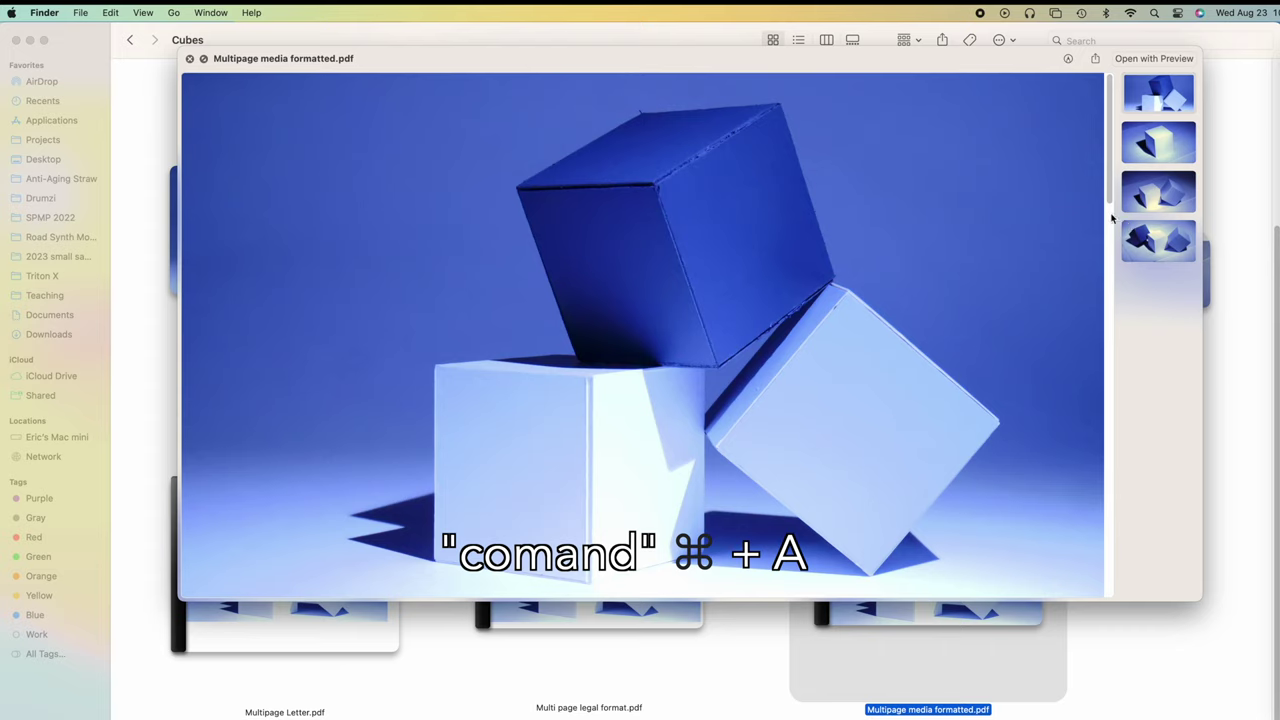
{"action": "scroll", "coordinate": [1110, 218], "scroll_direction": "down", "scroll_amount": 5}
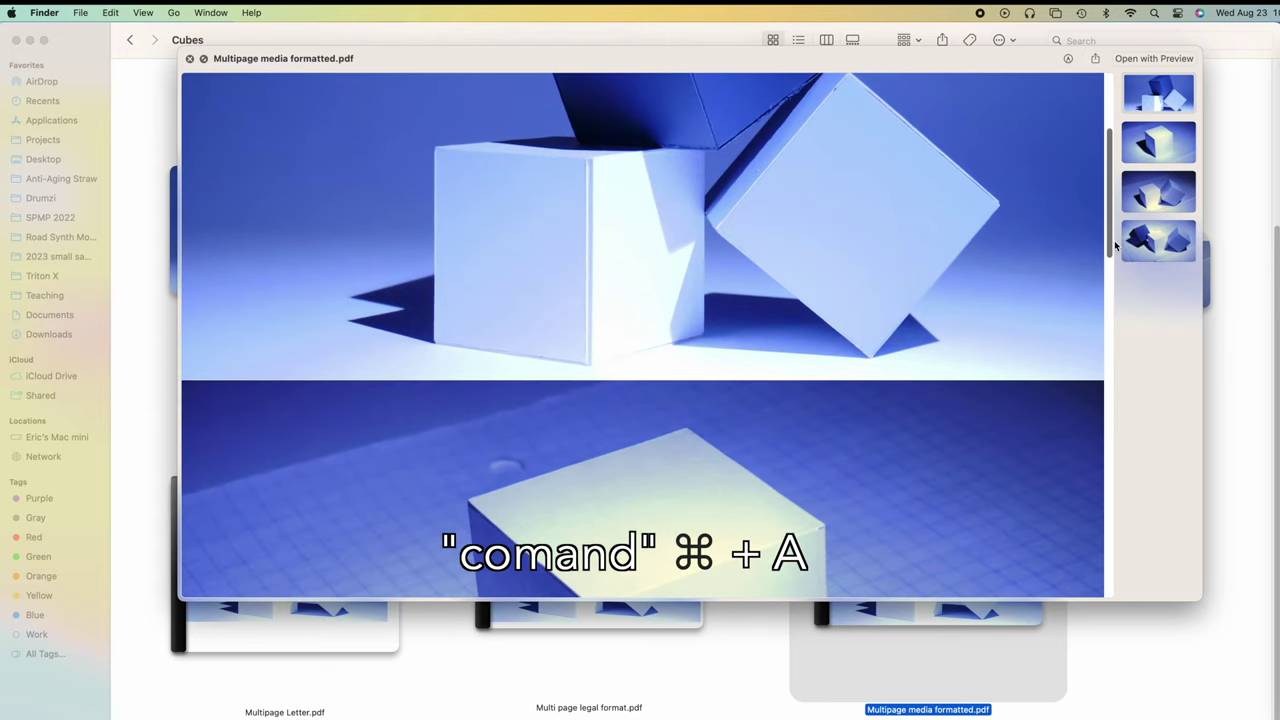
{"action": "left_click_drag", "start_coordinate": [1114, 240], "coordinate": [1086, 120]}
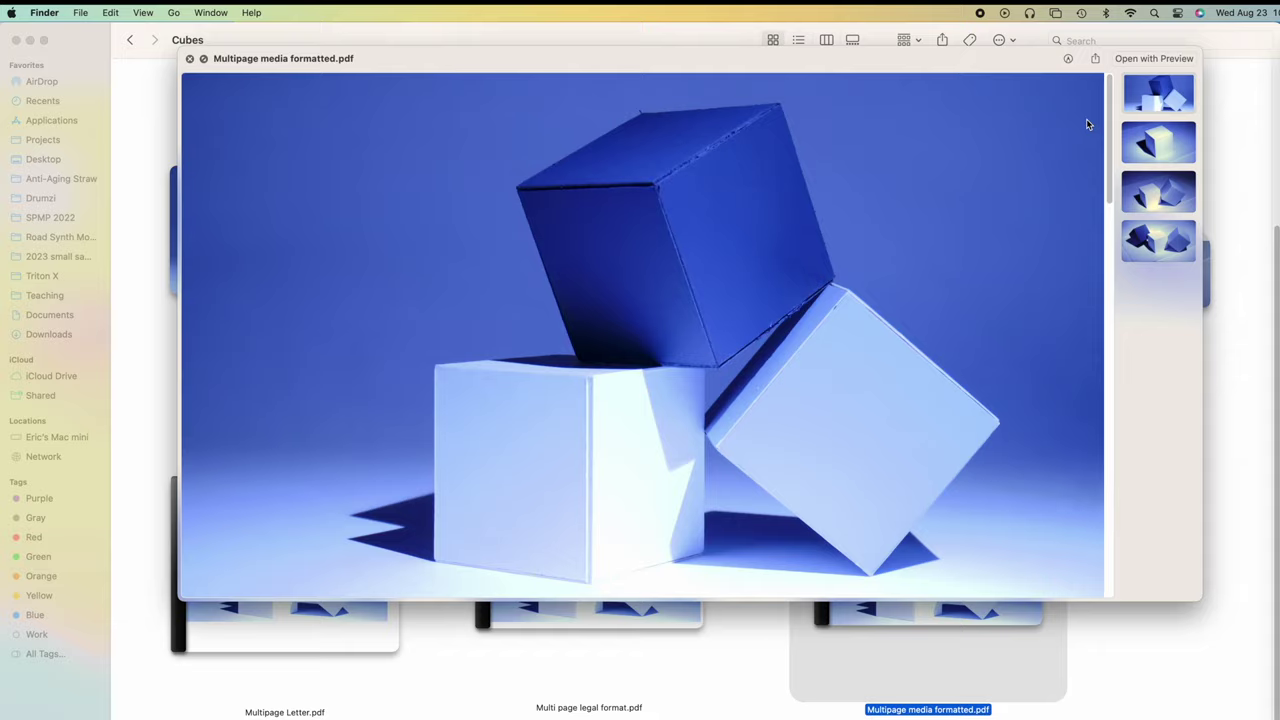
{"action": "key", "text": "space"}
{"action": "double_click", "coordinate": [921, 558]}
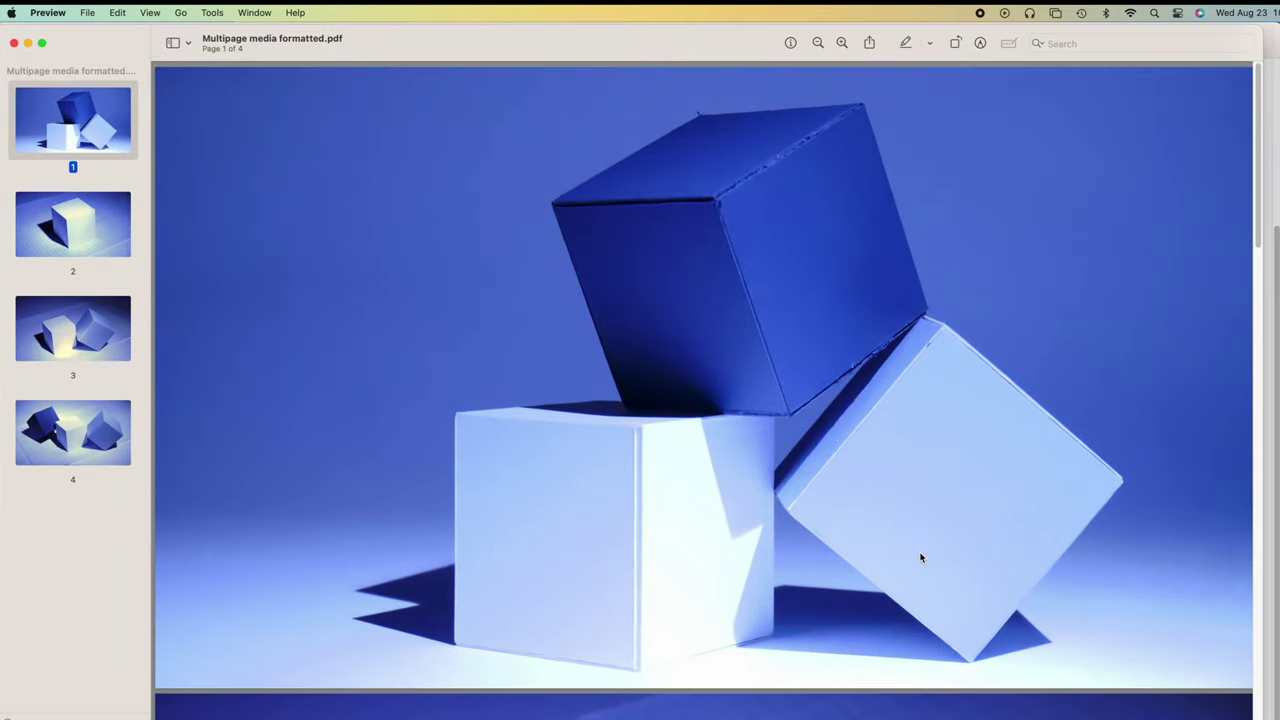
{"action": "left_click", "coordinate": [77, 223]}
{"action": "left_click", "coordinate": [94, 325]}
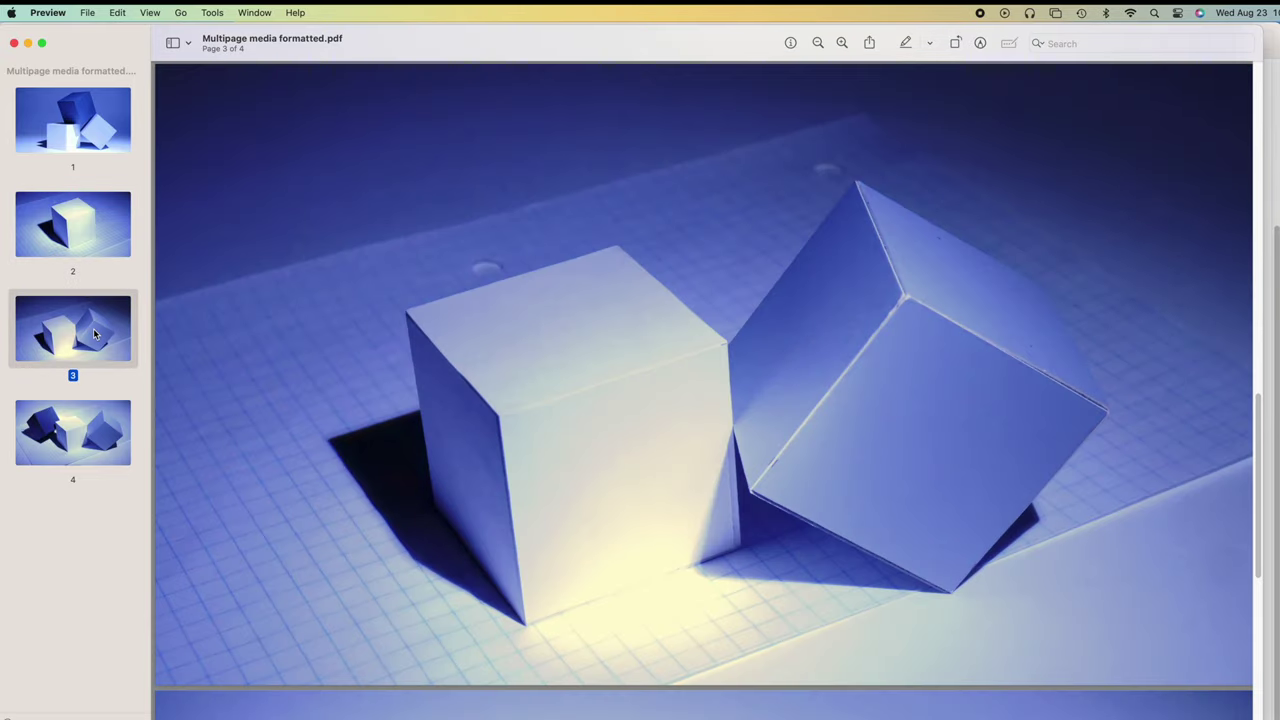
{"action": "left_click", "coordinate": [91, 420]}
{"action": "left_click", "coordinate": [87, 124]}
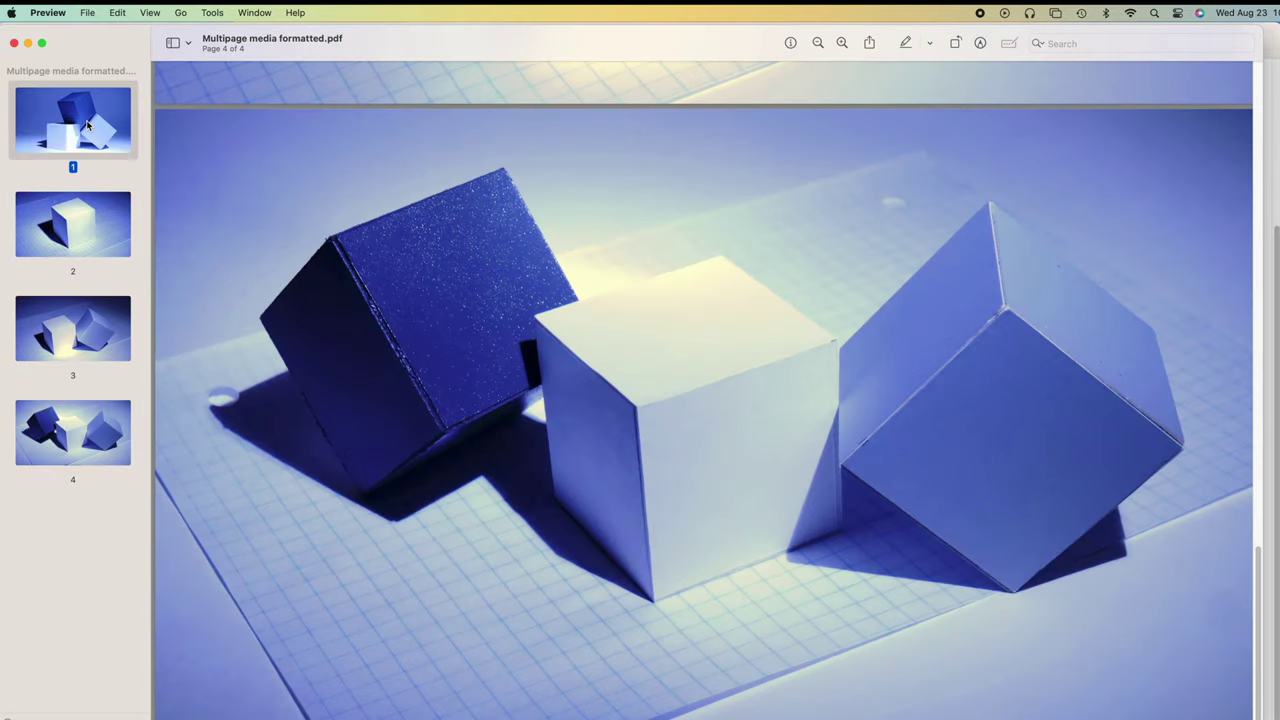
{"action": "left_click", "coordinate": [13, 44]}
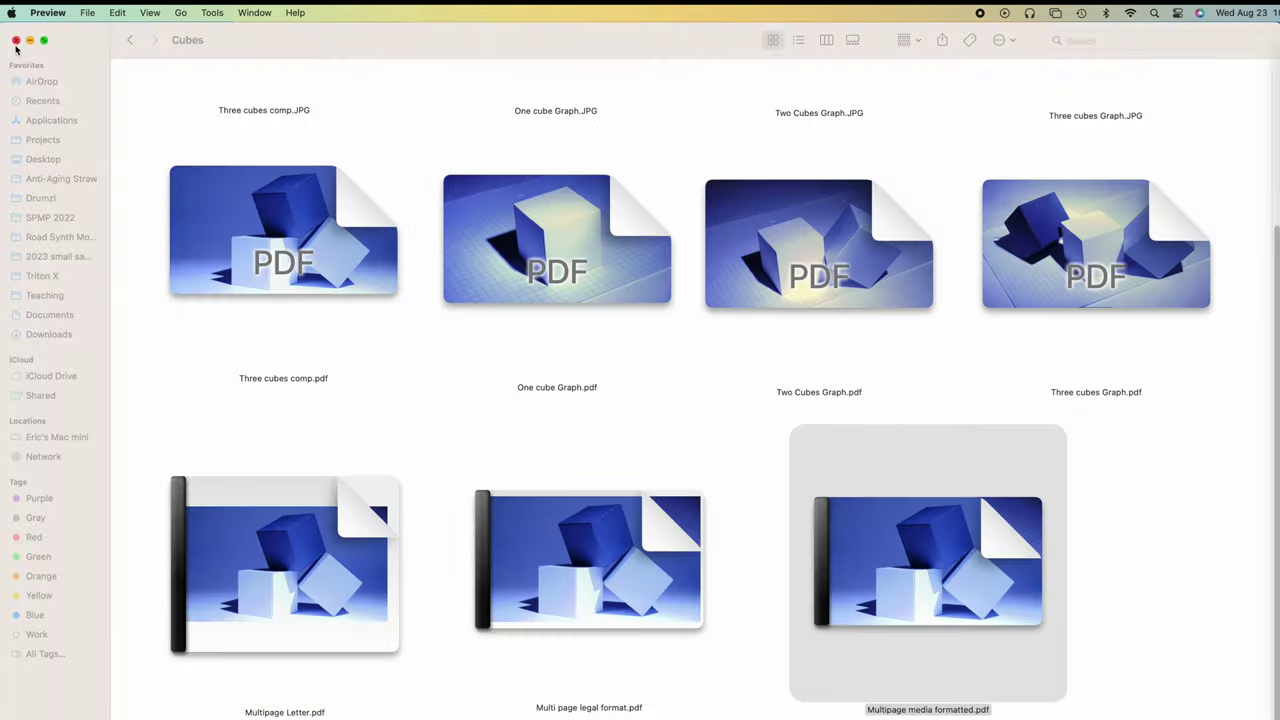
{"action": "left_click", "coordinate": [1176, 498]}
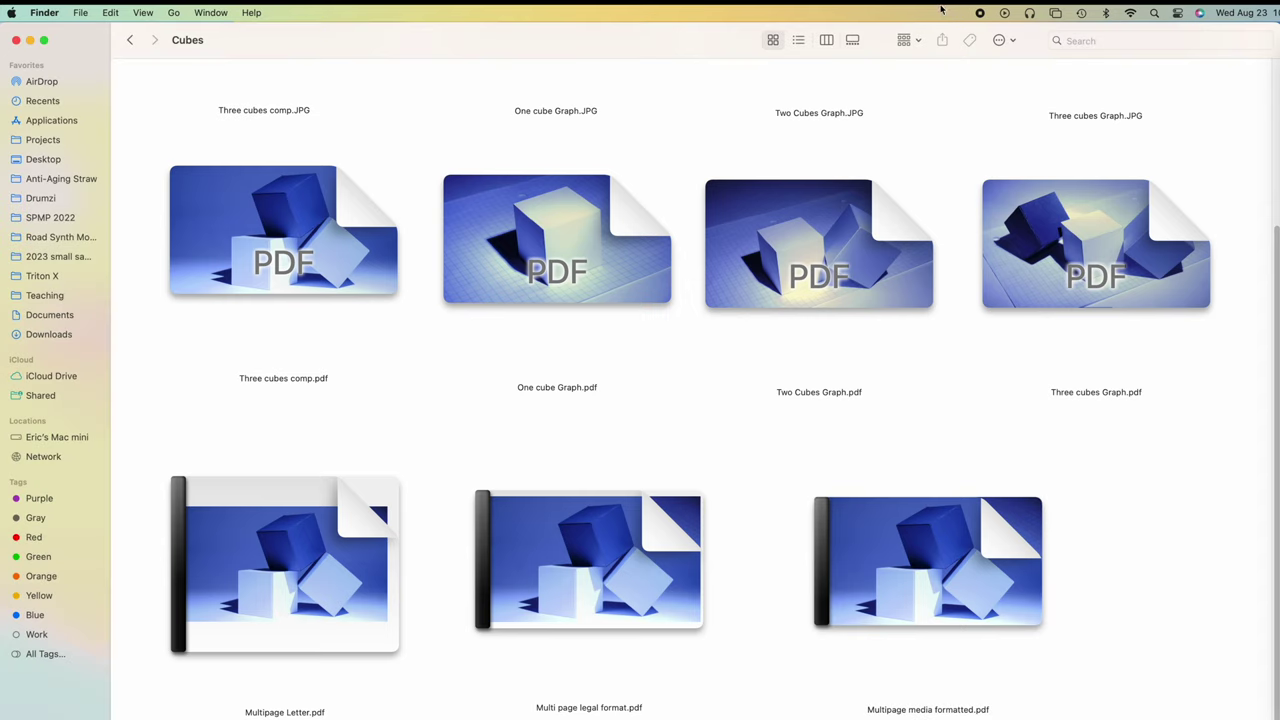